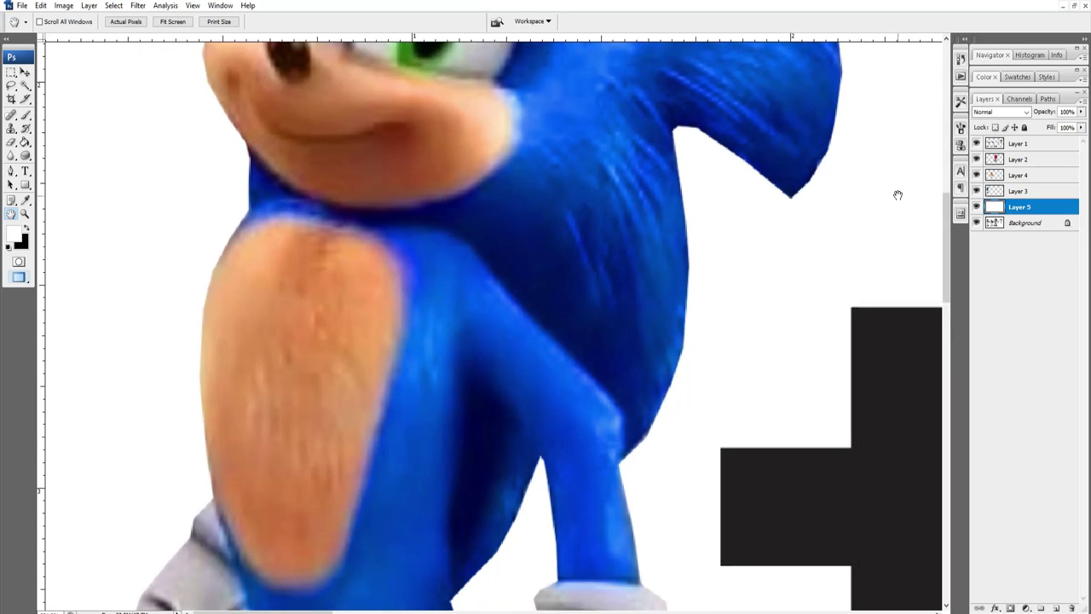
Examine the blue character and the orange character up close, from head to shoes.
drag(918, 558, 911, 269)
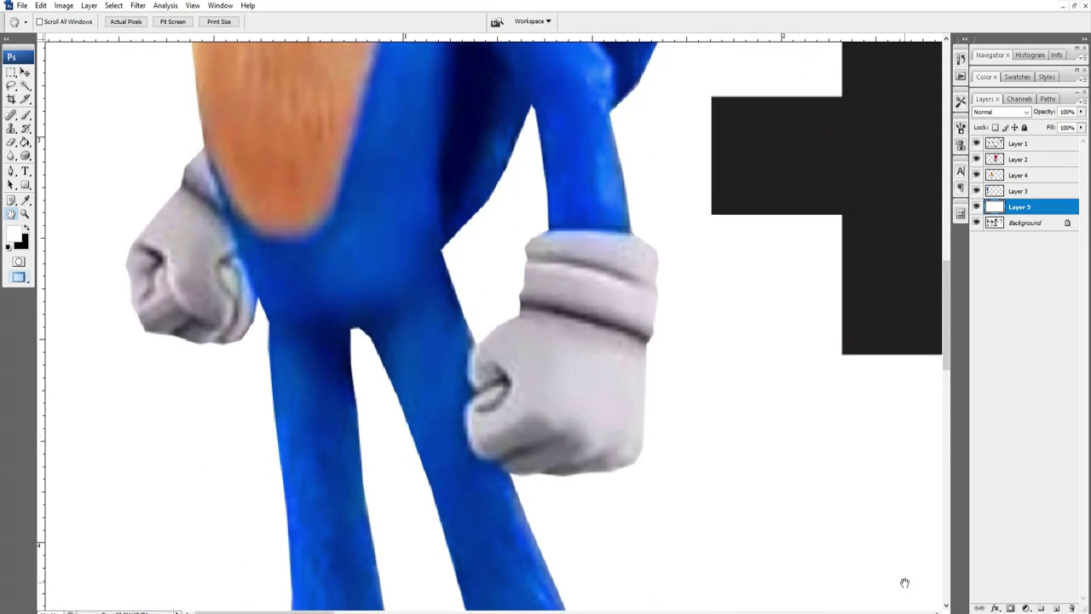
drag(904, 580, 901, 444)
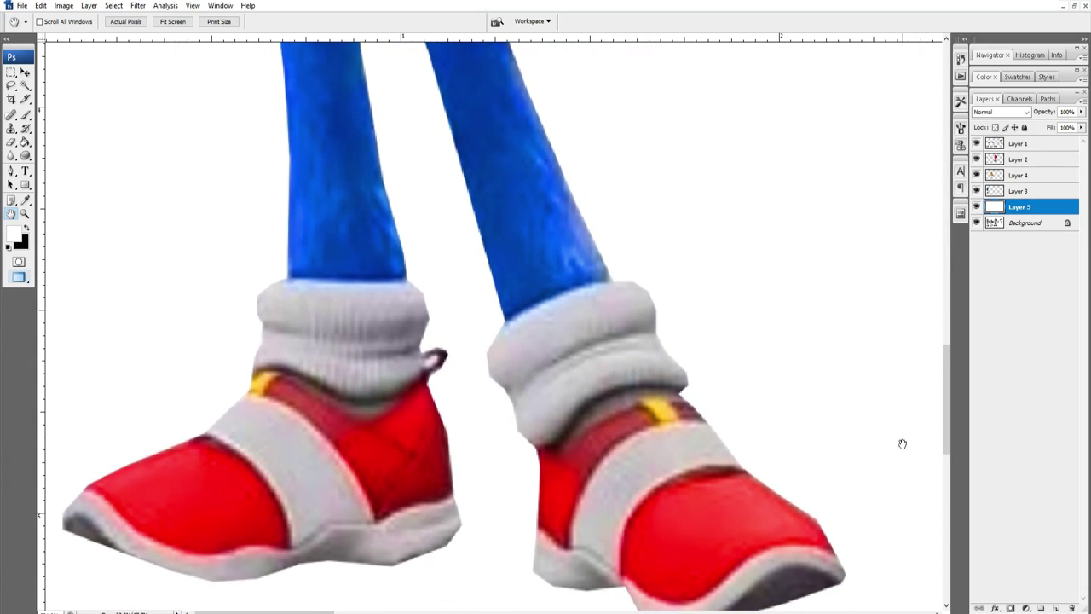
click(172, 21)
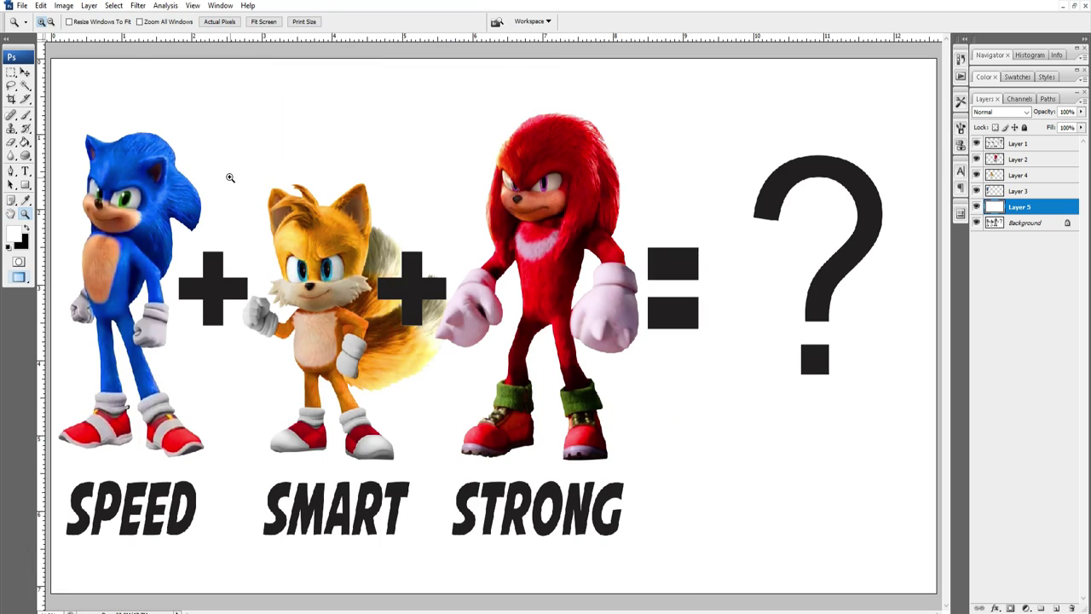
drag(435, 287, 436, 288)
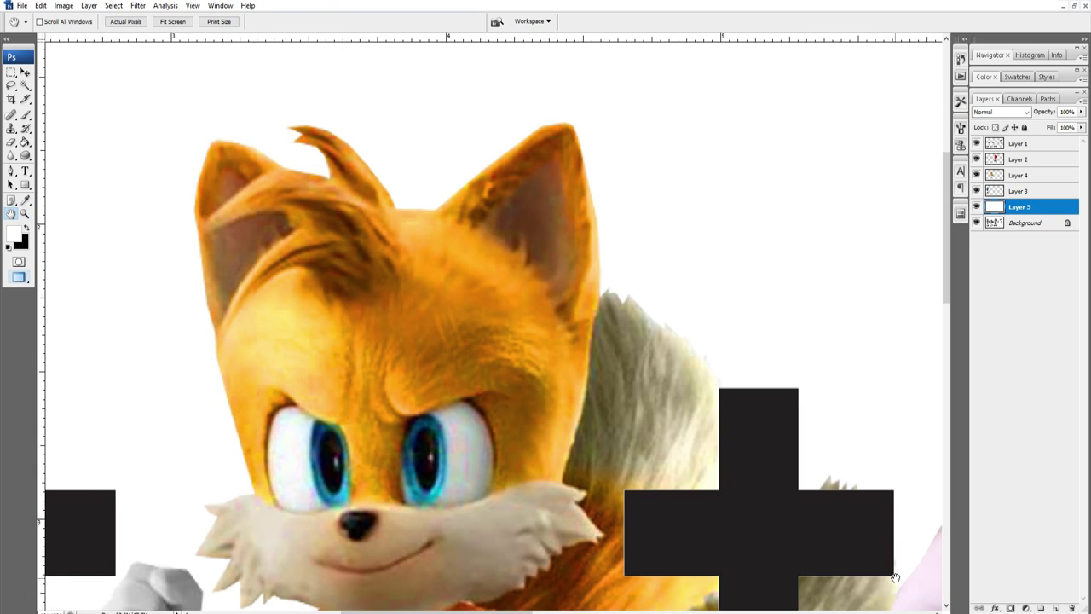
drag(895, 578, 892, 351)
drag(894, 525, 886, 377)
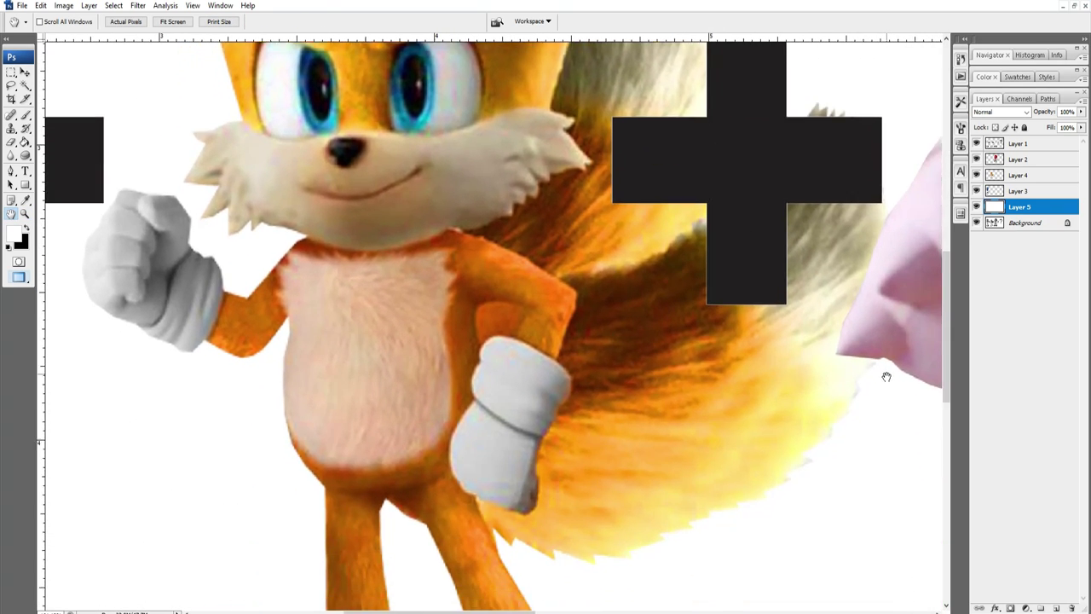
drag(892, 588, 879, 475)
drag(882, 555, 884, 341)
drag(880, 492, 857, 339)
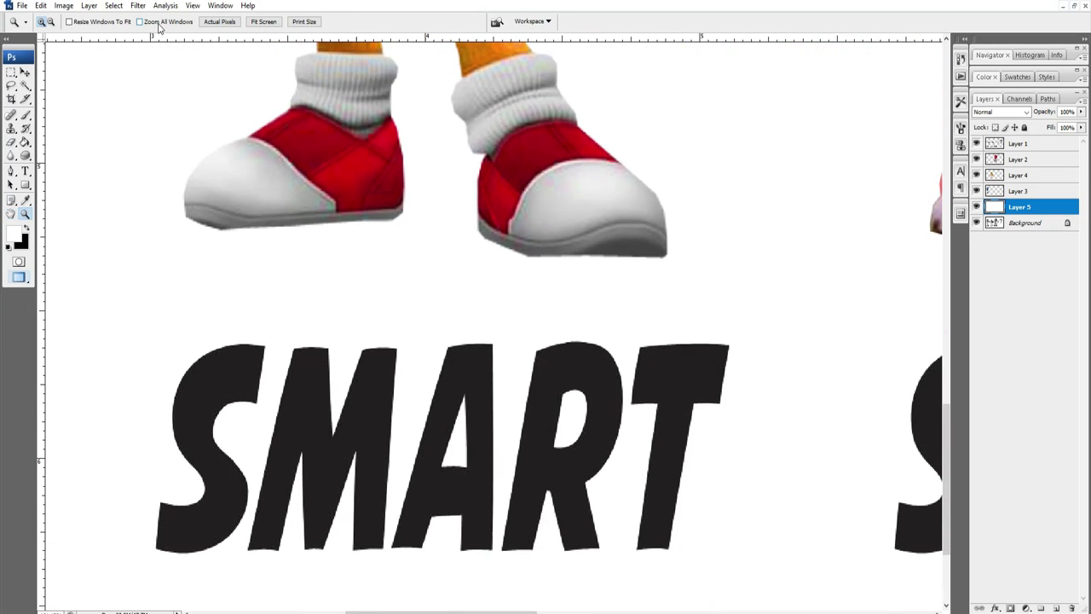
click(265, 23)
Examine the red character up close, as well as the three characters side by side with their captions.
drag(616, 220, 648, 234)
key(h)
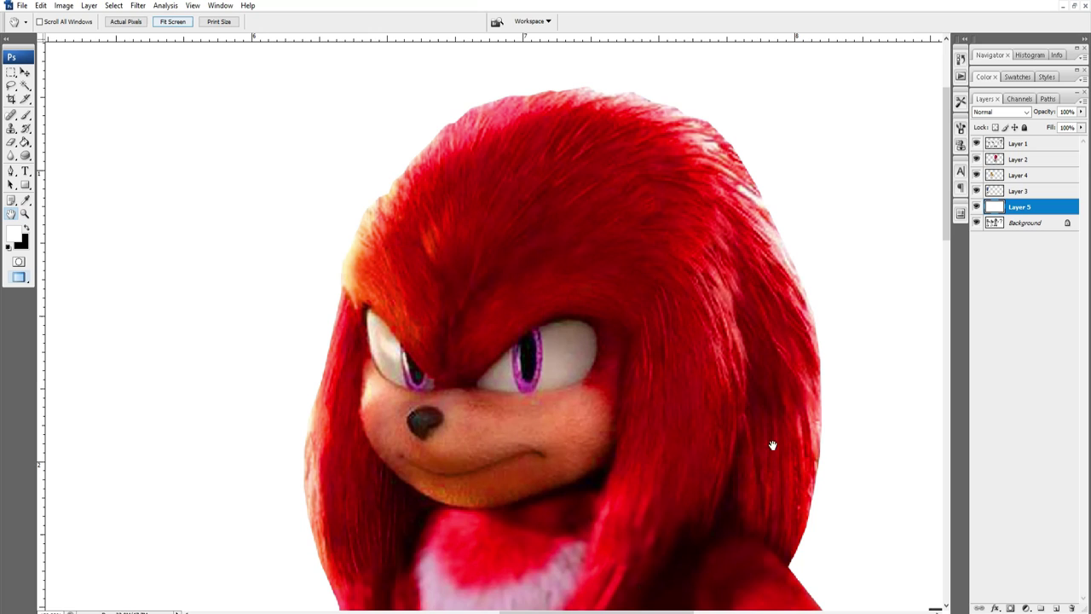
drag(913, 588, 868, 236)
drag(882, 568, 887, 345)
key(z)
click(264, 22)
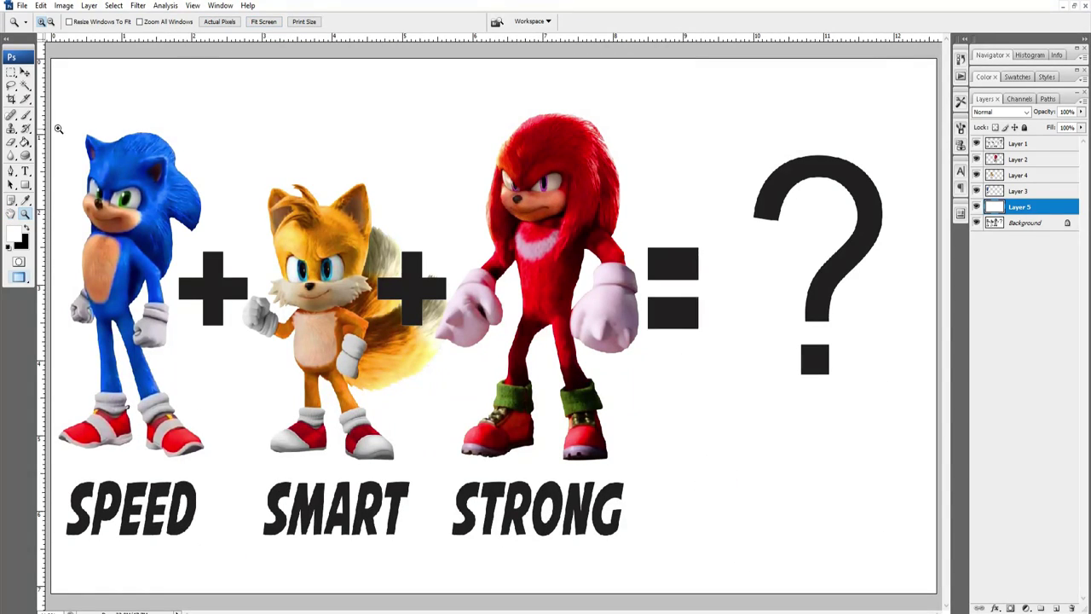
drag(58, 129, 646, 540)
key(h)
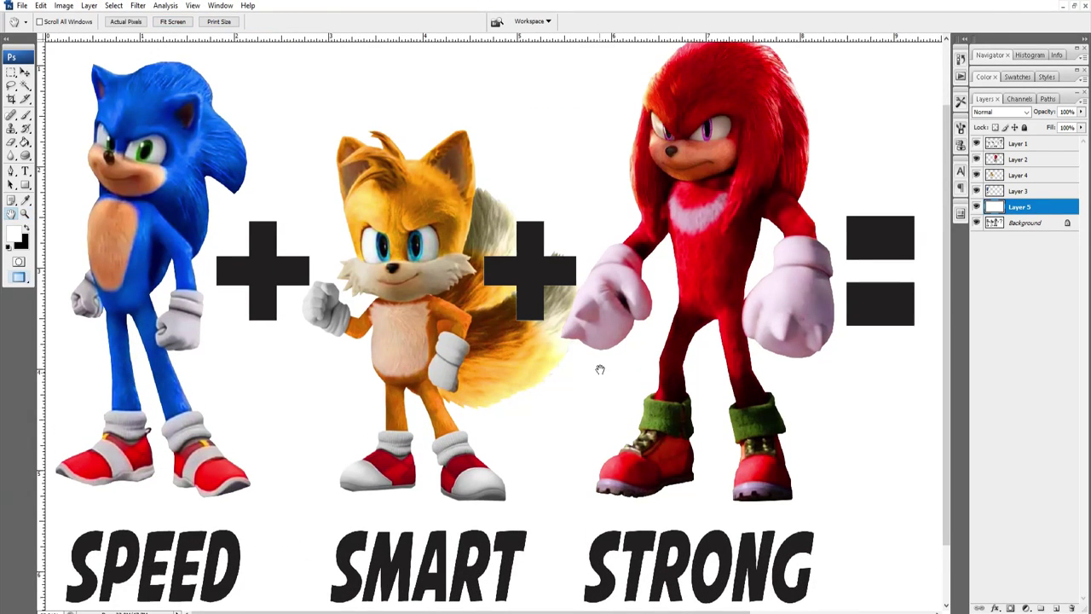
drag(600, 369, 601, 376)
key(z)
key(ctrl+minus)
click(12, 99)
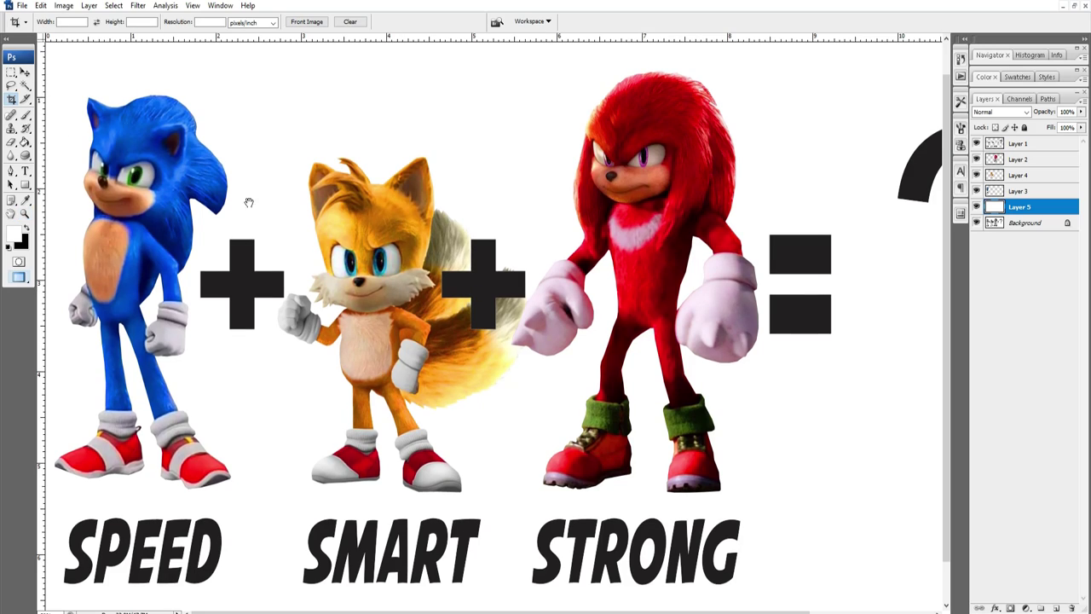
key(h)
scroll(899, 431, down, 2)
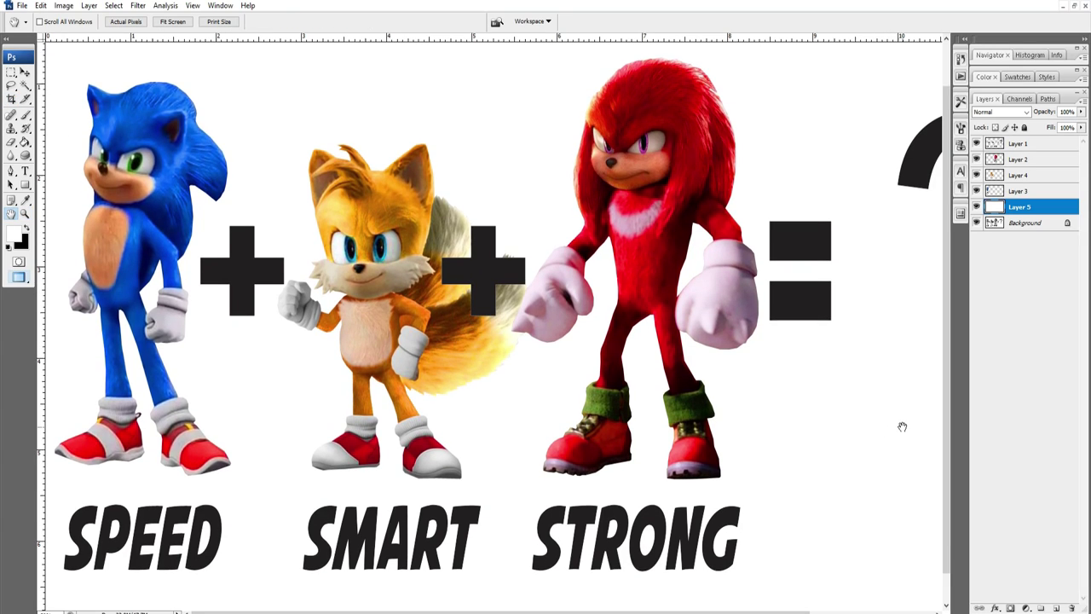
key(z)
alt+click(514, 367)
click(269, 23)
Select the layer that contains the question mark.
key(v)
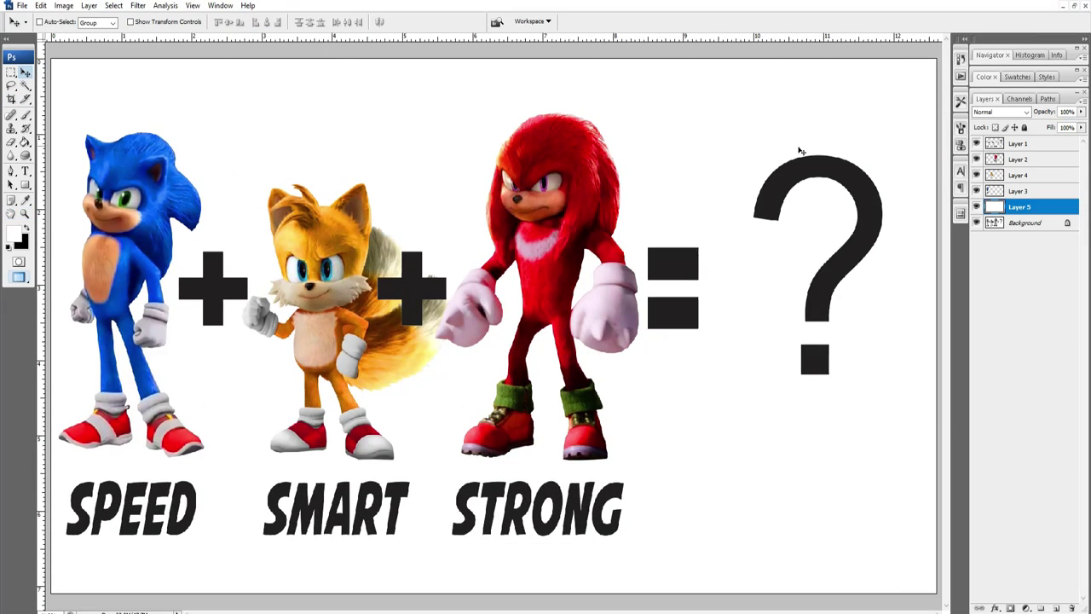
ctrl+click(843, 176)
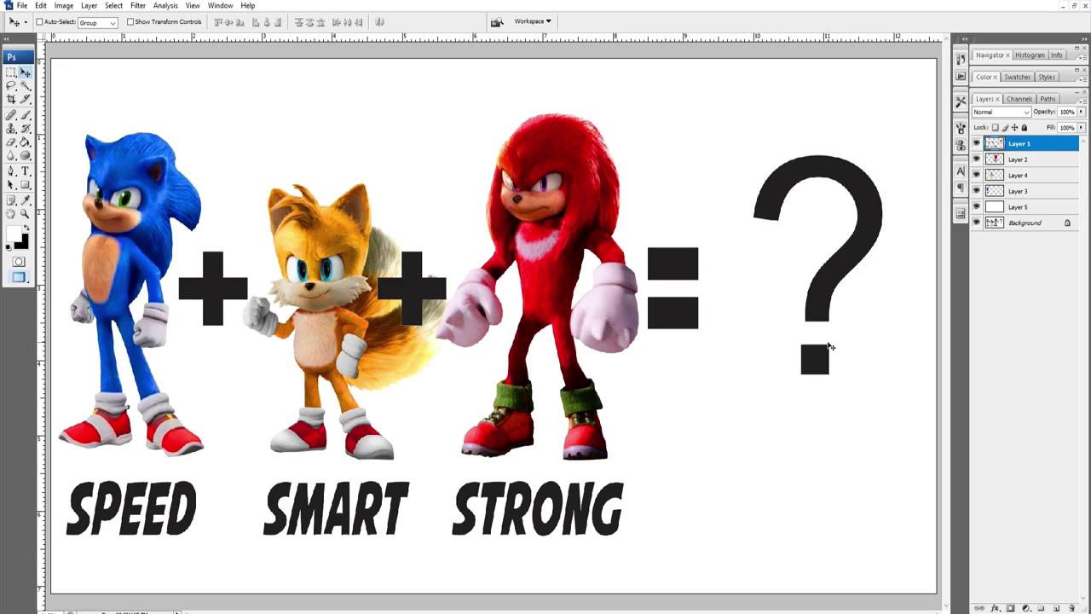
key(m)
drag(724, 144, 913, 418)
key(v)
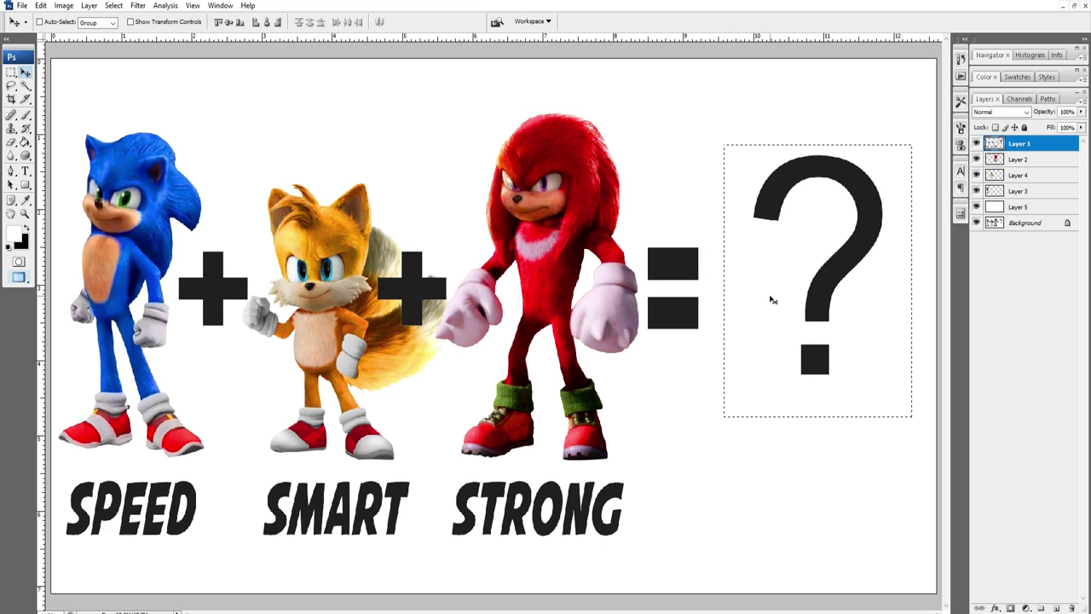
key(ctrl+d)
Erase the question mark on a duplicate of Layer 1, and move the original Layer 1 beneath the white Layer 5.
key(ctrl+j)
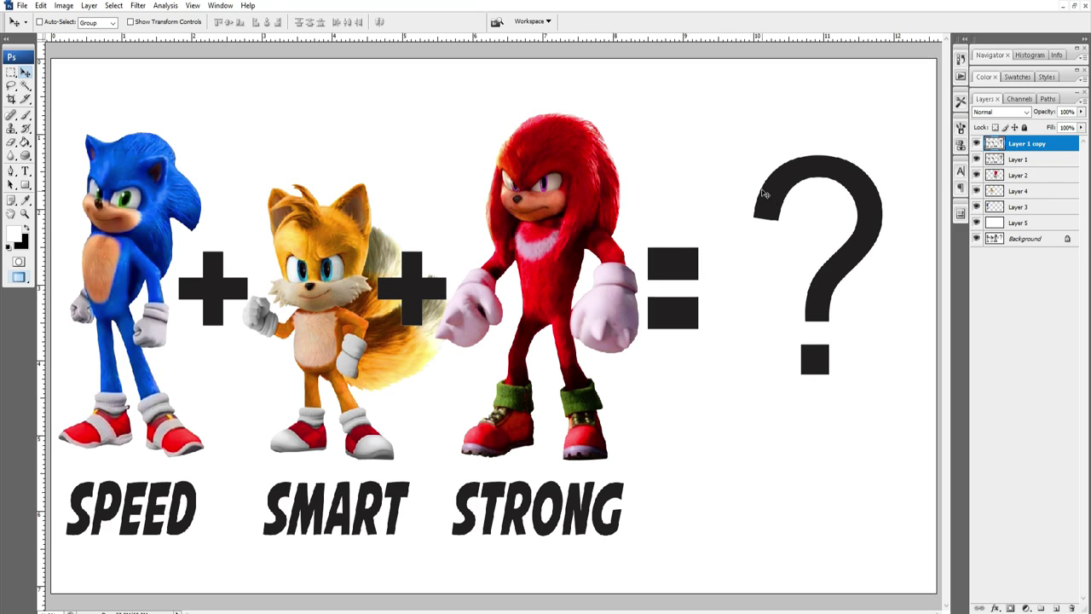
key(m)
drag(902, 380, 913, 399)
key(Delete)
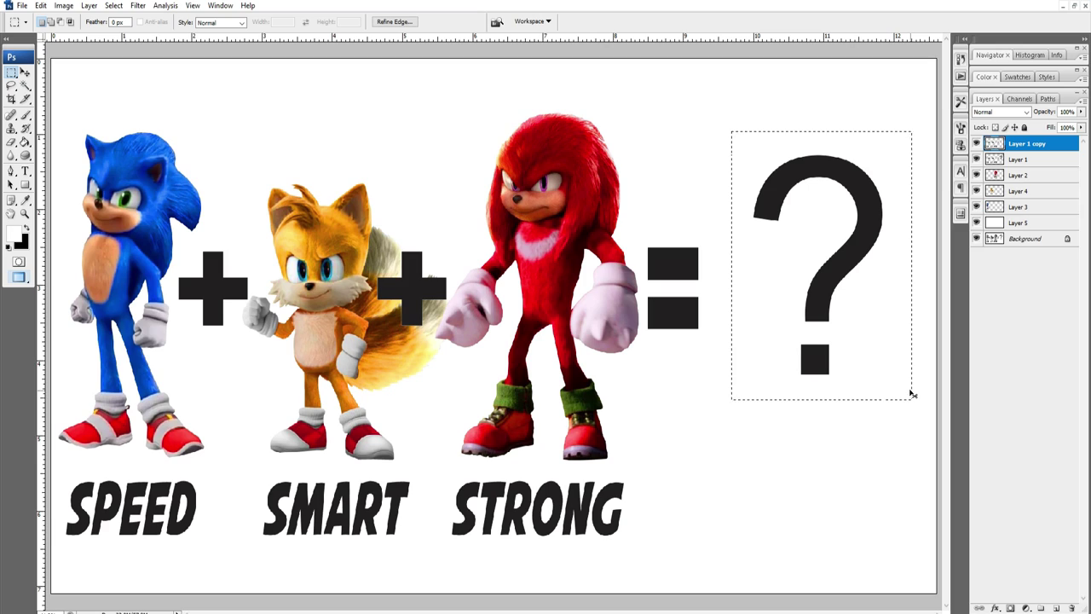
key(ctrl+d)
click(1026, 162)
drag(1041, 161, 1044, 230)
Place a copy of the blue character in the empty area after the equals sign and nudge it slightly downward.
key(v)
ctrl+click(95, 237)
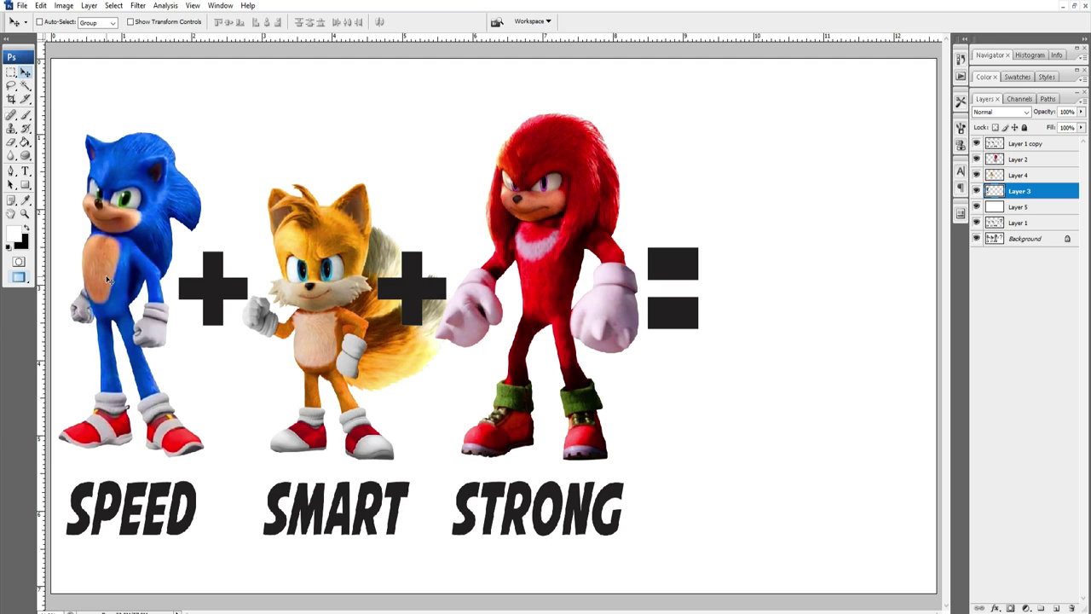
drag(108, 279, 782, 326)
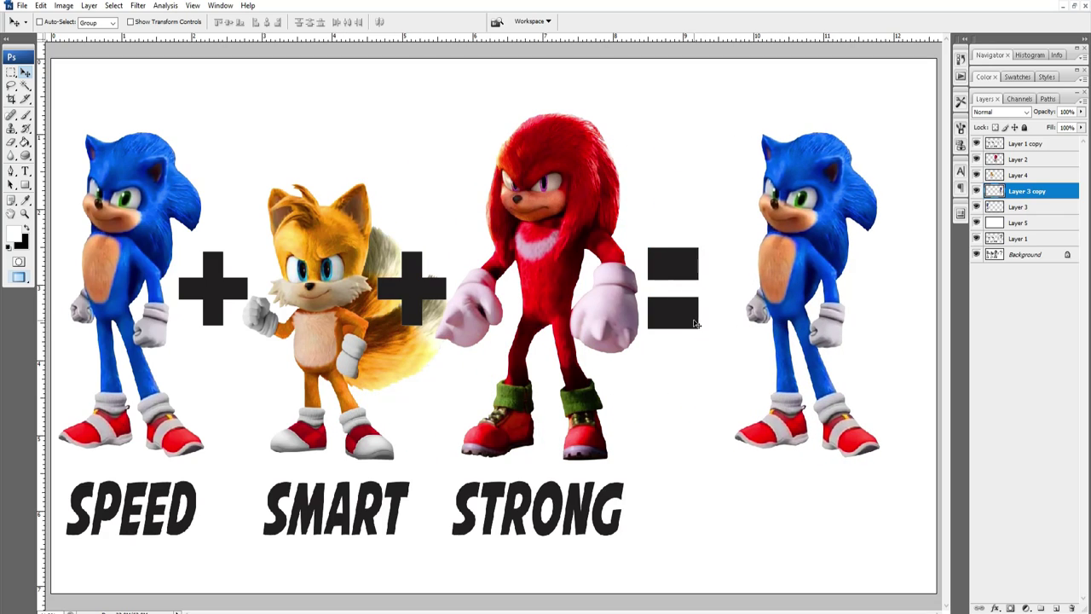
key(Down)
key(Down)
key(Down)
key(Down)
key(Down)
key(Down)
key(Down)
key(Down)
key(Down)
key(Down)
key(Down)
key(Down)
key(Down)
key(Down)
key(Down)
key(Down)
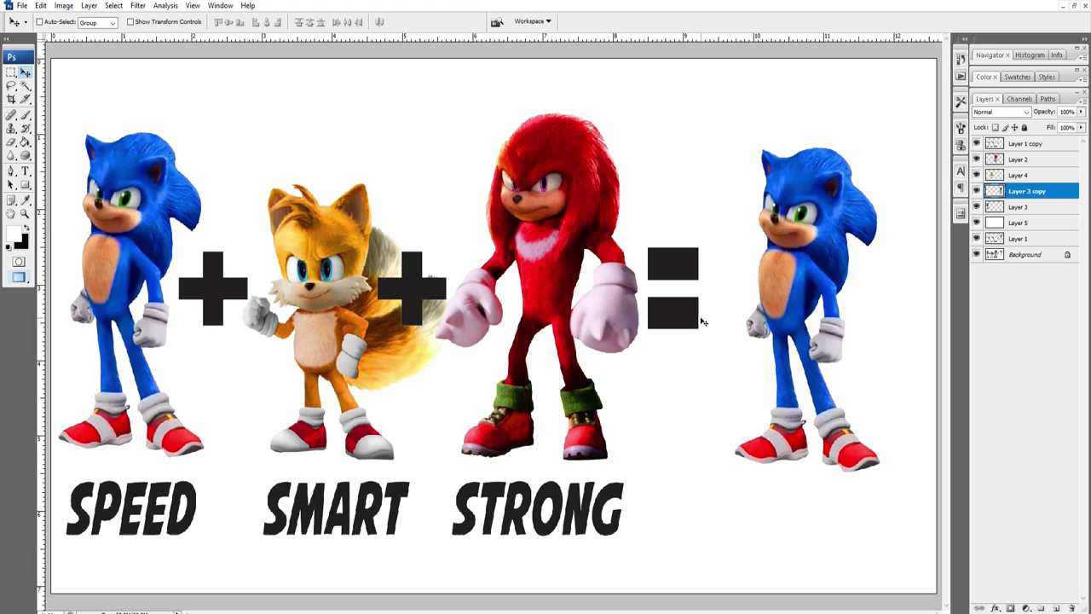
key(z)
drag(677, 127, 926, 384)
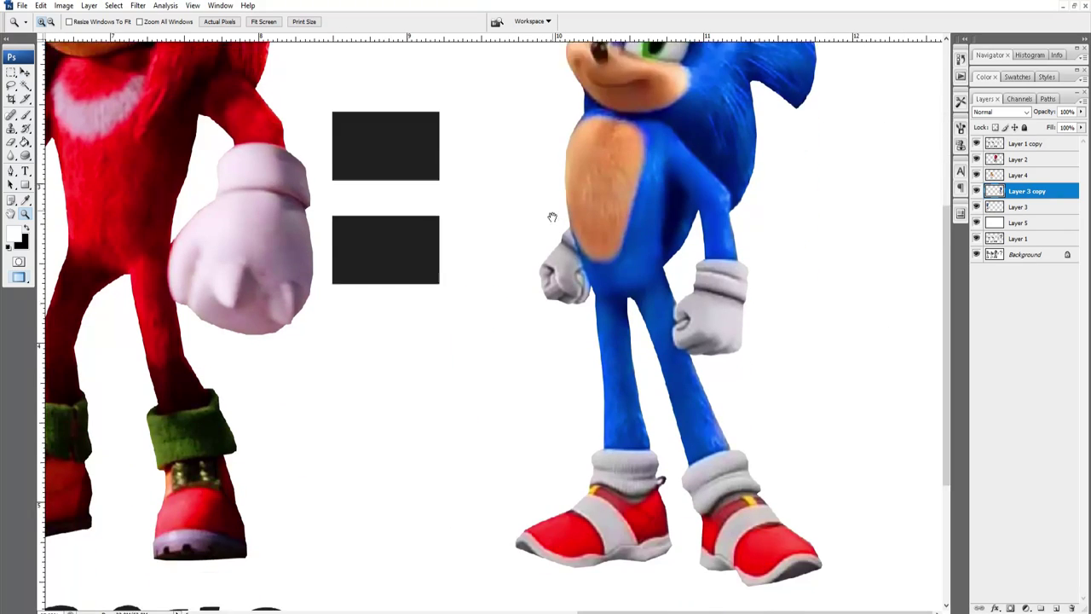
scroll(554, 214, down, 3)
key(l)
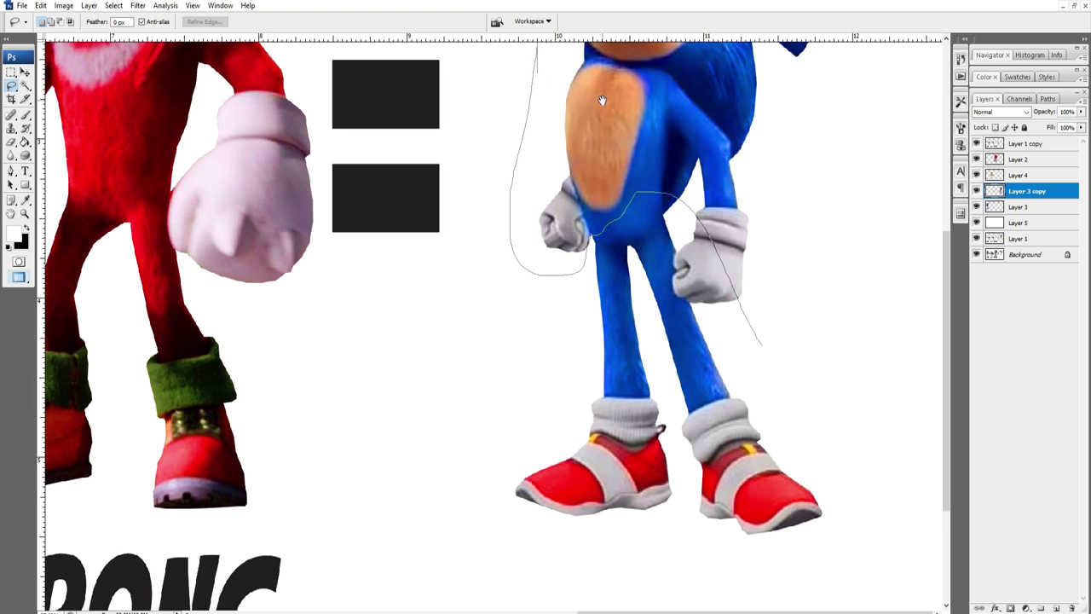
drag(602, 101, 597, 215)
key(ctrl+d)
Copy the duplicate blue character's hips and legs to a new layer using a freehand selection, and hide Layer 3 copy.
key(z)
alt+click(660, 298)
scroll(801, 435, down, 1)
key(l)
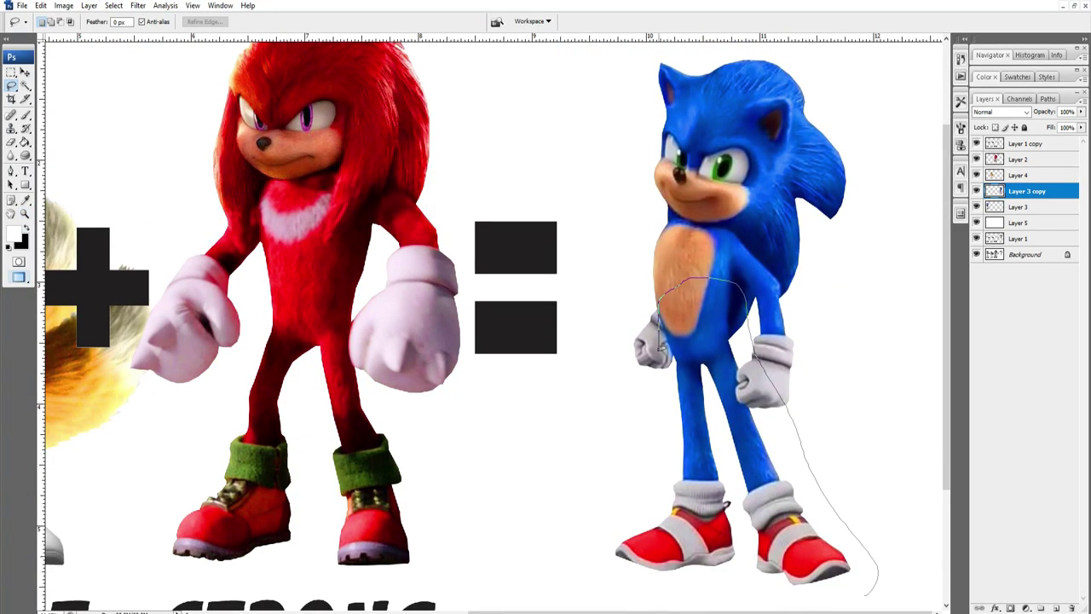
mouse_move(874, 591)
mouse_down()
mouse_move(648, 341)
mouse_move(659, 298)
mouse_move(814, 445)
mouse_up()
key(ctrl+j)
click(1019, 211)
click(977, 207)
Outline the glove remnant beside the outer edge of the right-hand leg with the Pen tool and delete it from Layer 6.
key(z)
drag(758, 363, 750, 269)
key(p)
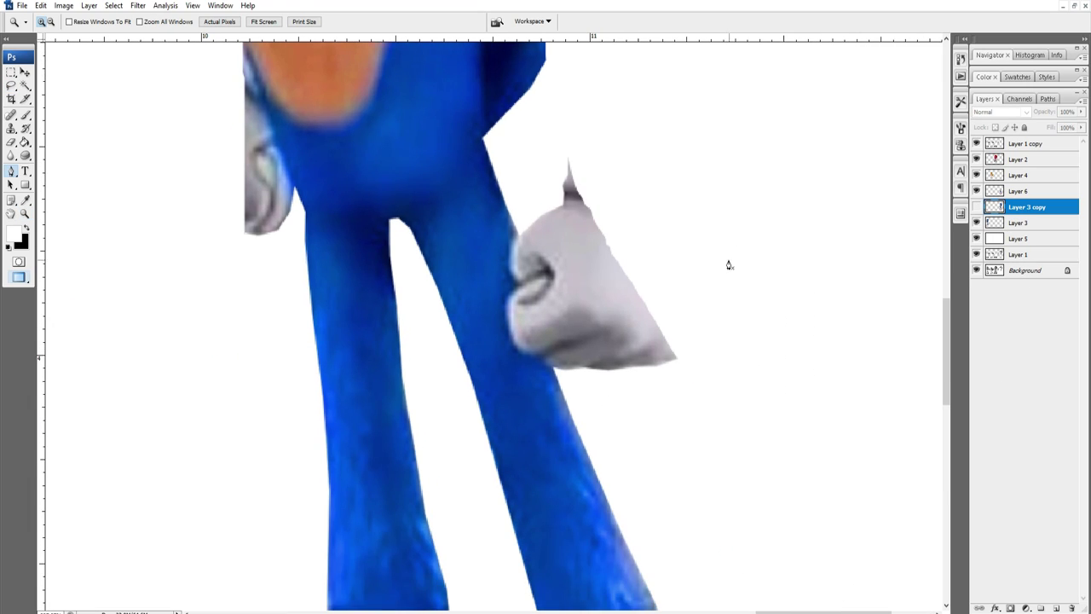
key(p)
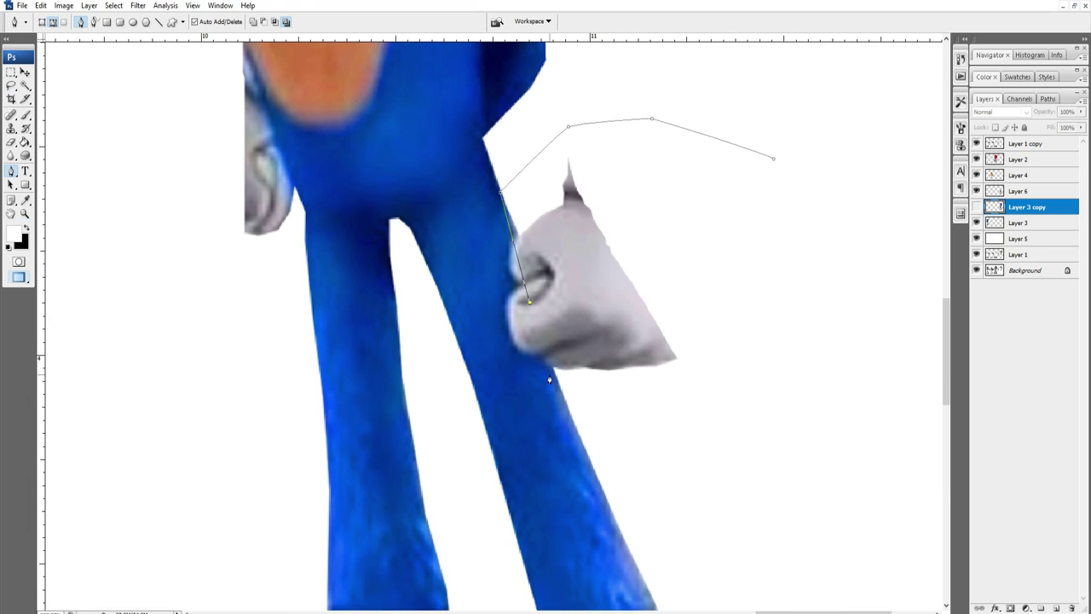
click(663, 563)
click(787, 523)
click(827, 376)
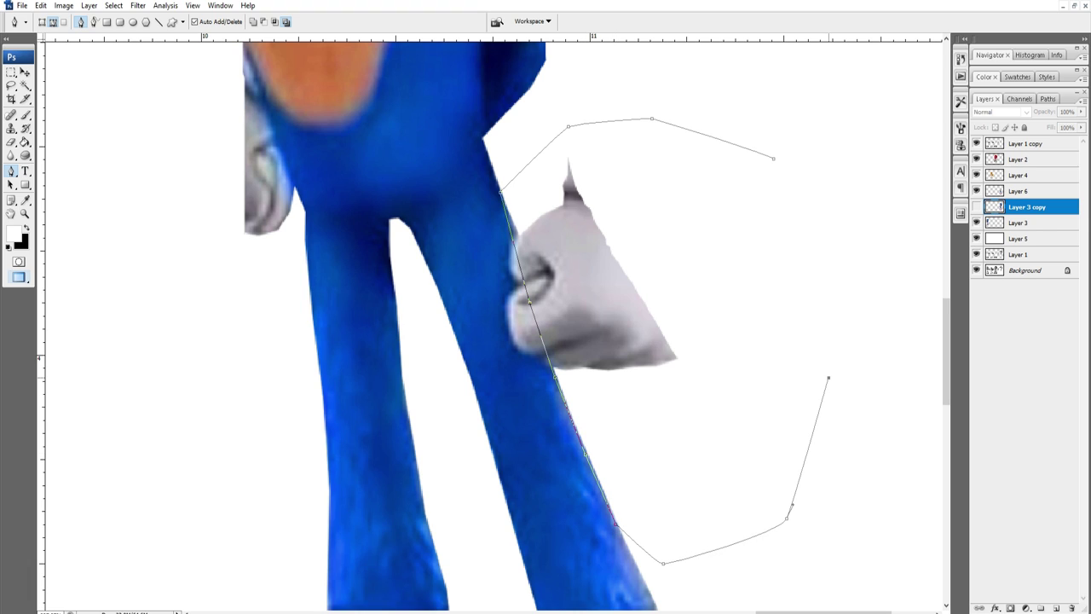
key(ctrl+Return)
key(v)
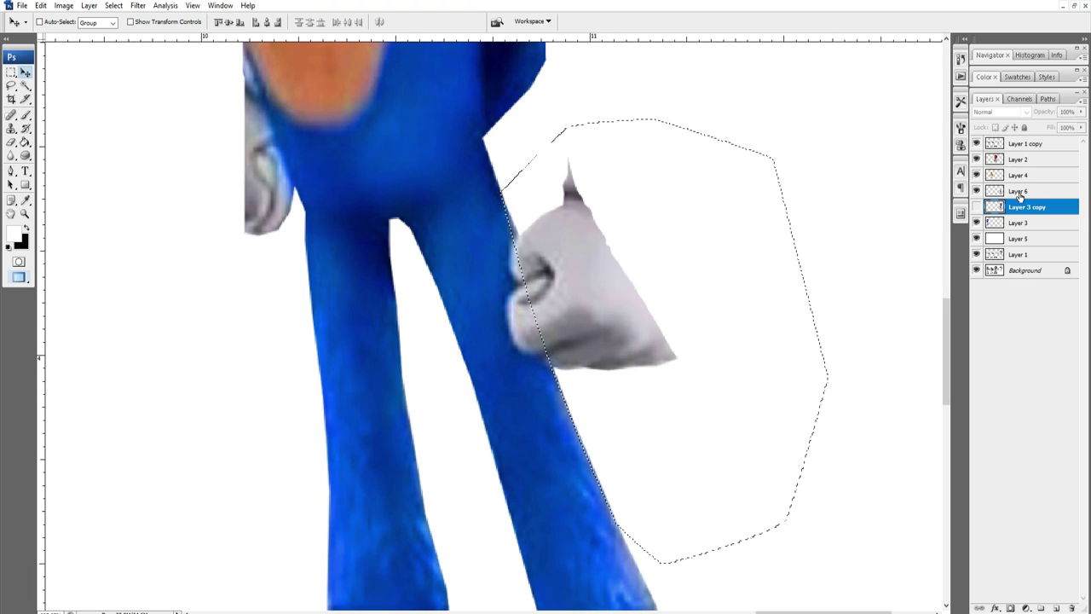
click(1018, 191)
key(Delete)
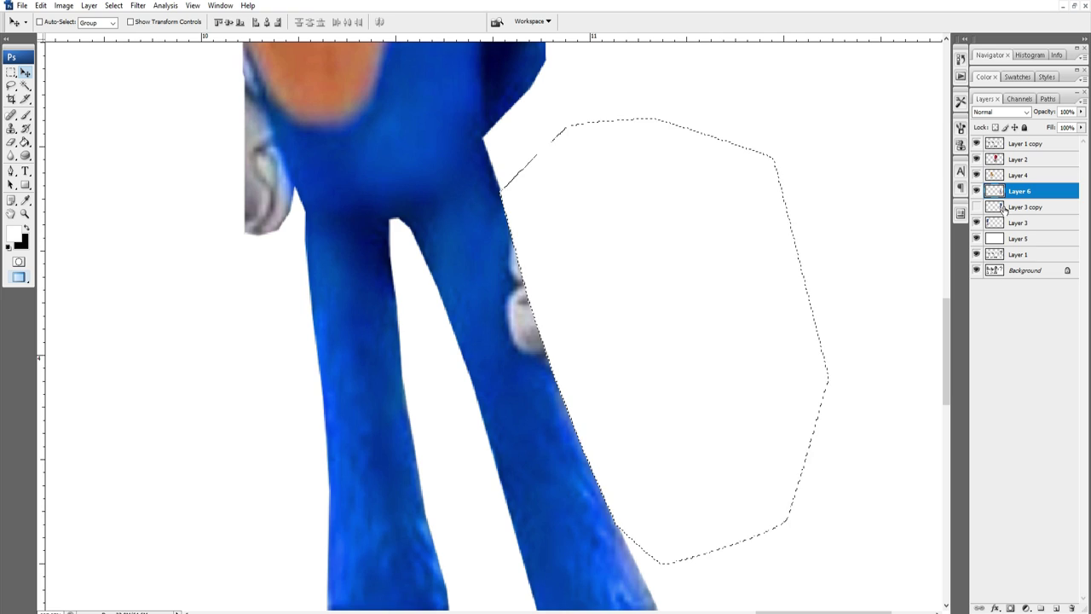
Clone blue fur from lower on the leg over the remaining glove pieces with a size 70 brush, and clear the selection.
key(s)
key(])
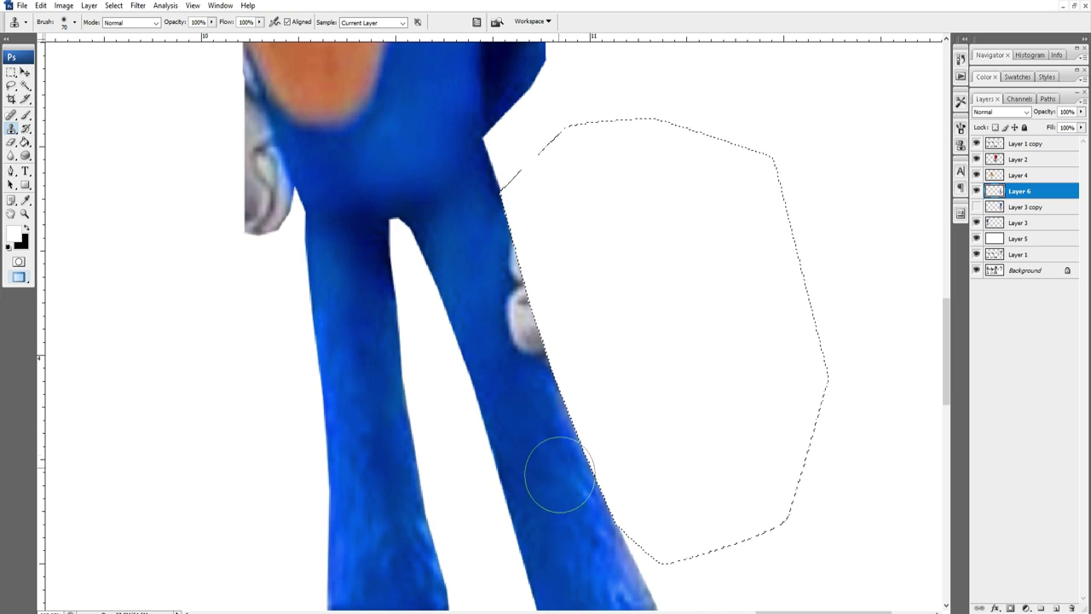
alt+click(560, 475)
drag(534, 381, 489, 241)
key(ctrl+d)
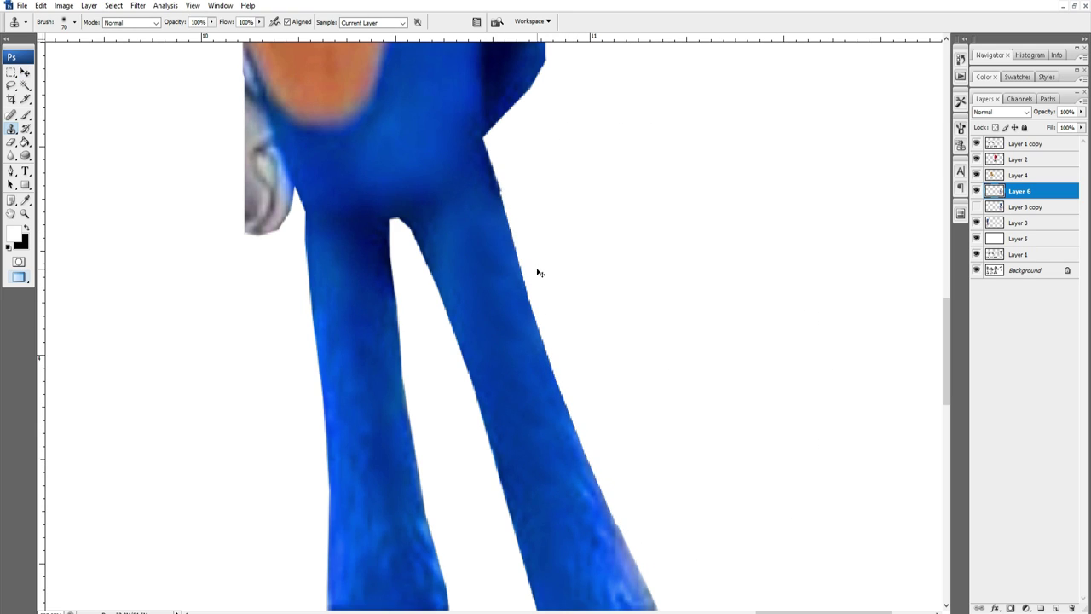
Outline the other glove remnant along the left hip with the Pen tool and delete it from Layer 6.
drag(315, 140, 422, 323)
key(p)
click(247, 467)
click(321, 528)
drag(390, 568, 396, 569)
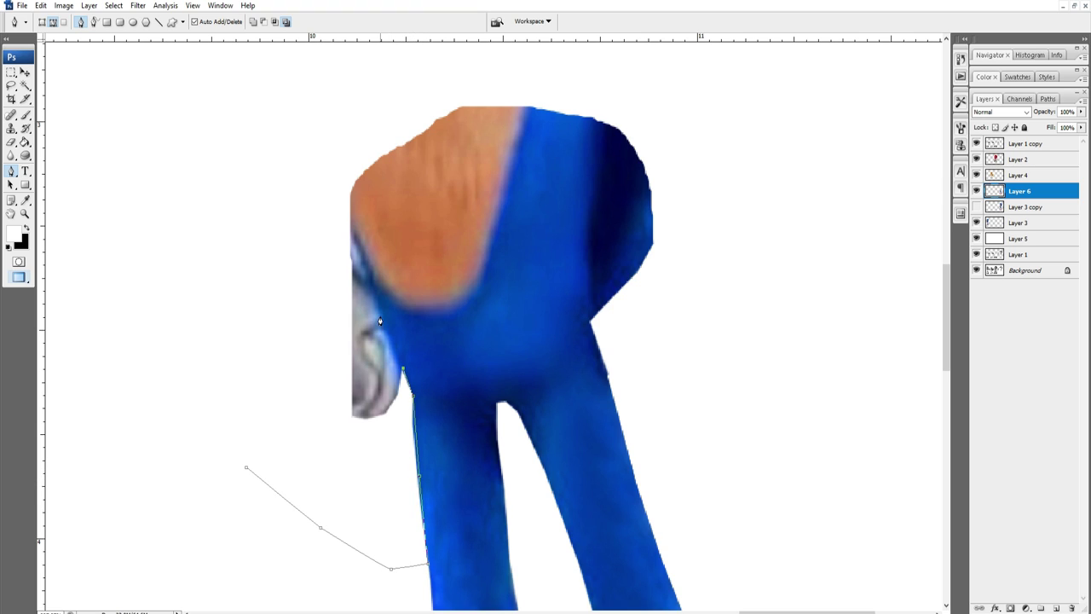
click(276, 215)
click(247, 254)
key(ctrl+Return)
key(Delete)
key(ctrl+d)
Outline the dark blue quill area behind the torso with the Pen tool and delete it from Layer 6.
drag(671, 220, 665, 270)
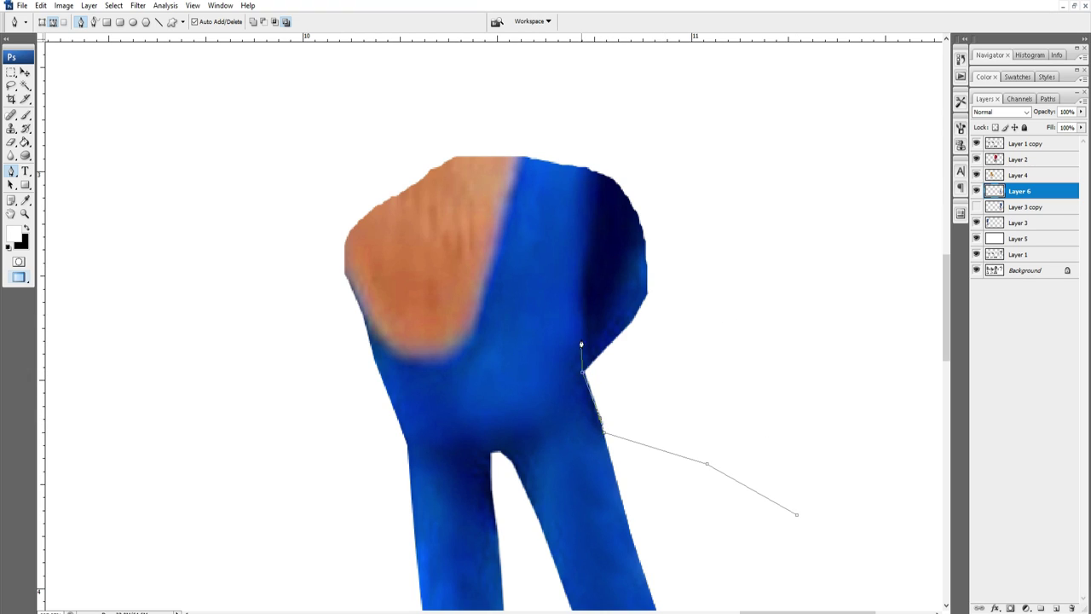
click(599, 181)
click(615, 145)
drag(719, 152, 739, 178)
drag(796, 265, 798, 282)
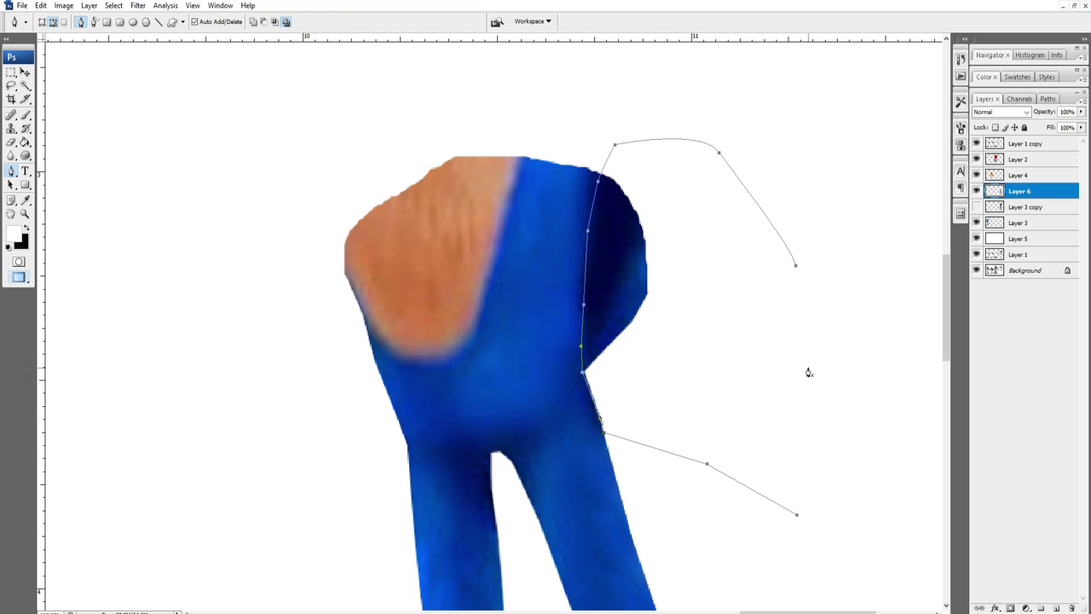
key(ctrl+Return)
key(Delete)
key(ctrl+d)
Duplicate the red character's layer.
key(z)
alt+click(550, 361)
alt+click(588, 359)
alt+click(630, 357)
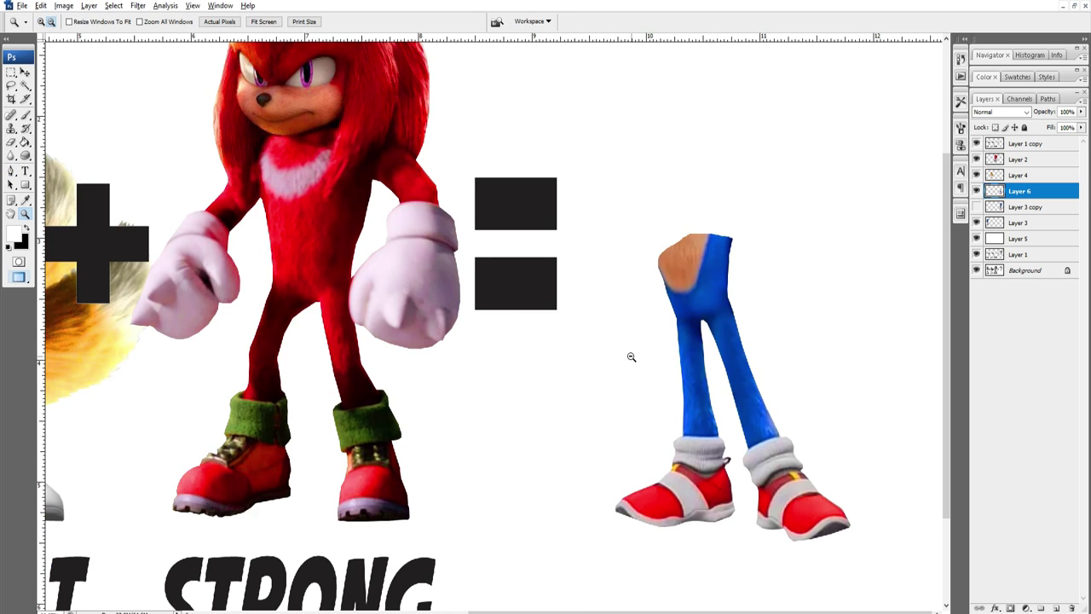
alt+click(481, 355)
drag(502, 350, 512, 365)
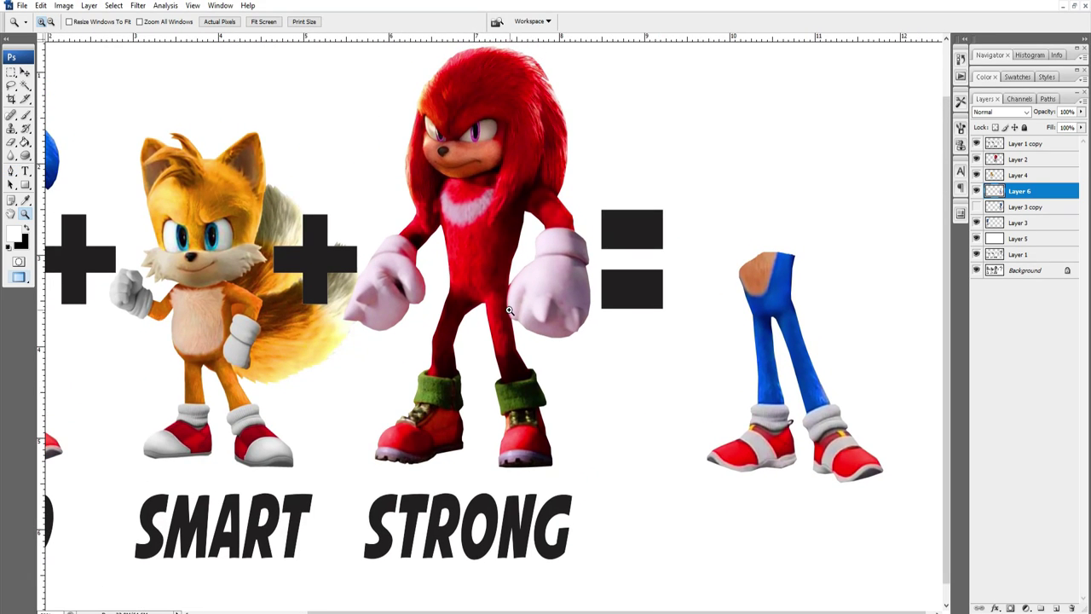
key(v)
ctrl+click(464, 259)
key(ctrl+j)
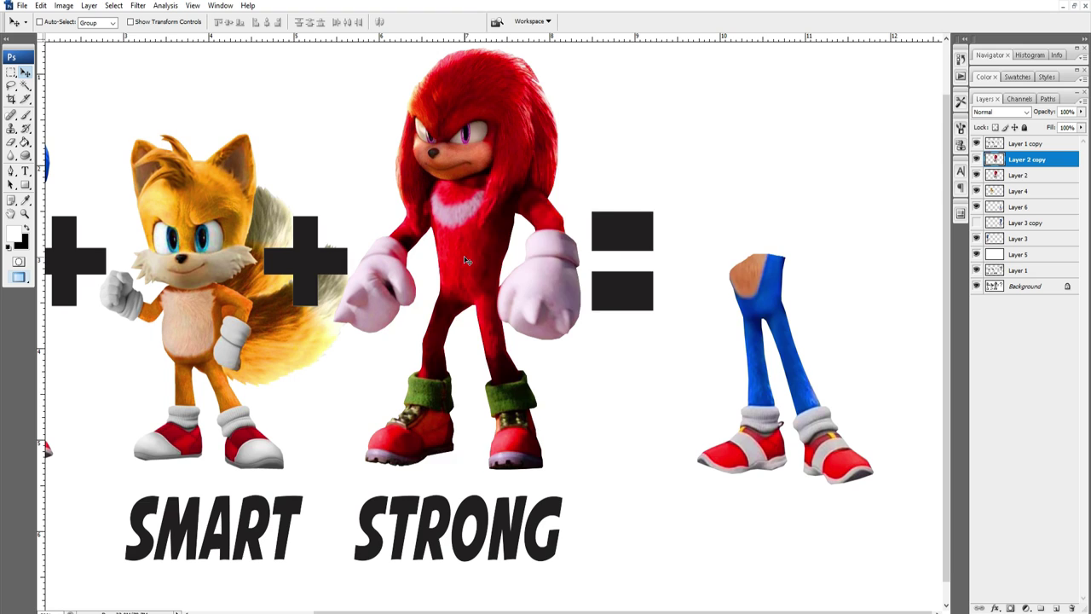
Move the duplicated red character past the equals sign, over the blue legs.
drag(464, 255, 353, 309)
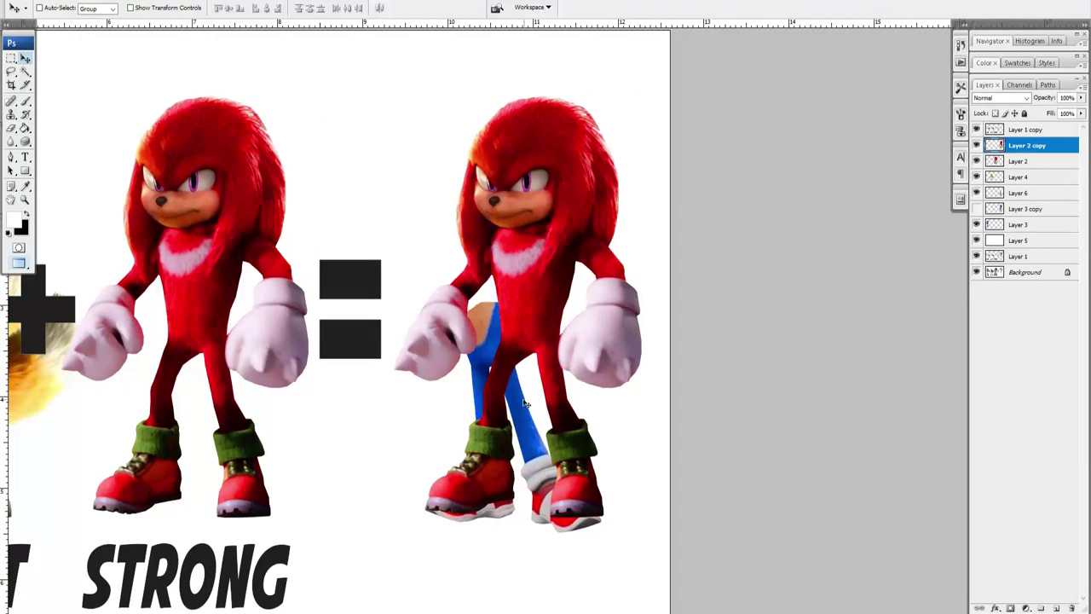
Outline the duplicated red character's legs and boots with the Pen tool, delete them from Layer 2 copy, and clear the selection.
key(z)
drag(371, 332, 698, 580)
key(p)
click(342, 511)
click(477, 536)
drag(573, 544, 582, 547)
click(703, 549)
click(773, 530)
click(779, 442)
click(748, 356)
click(707, 302)
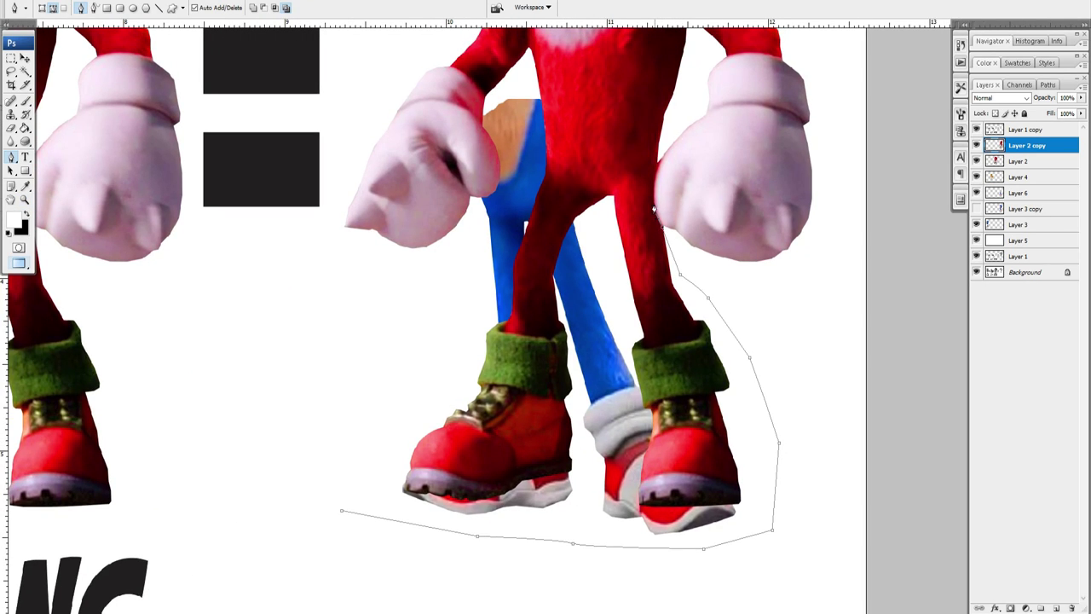
click(349, 390)
key(ctrl+Return)
key(Delete)
key(ctrl+d)
Skew the blue legs on Layer 6 with Free Transform so they stand straighter, and center the red torso over them.
key(z)
key(ctrl+minus)
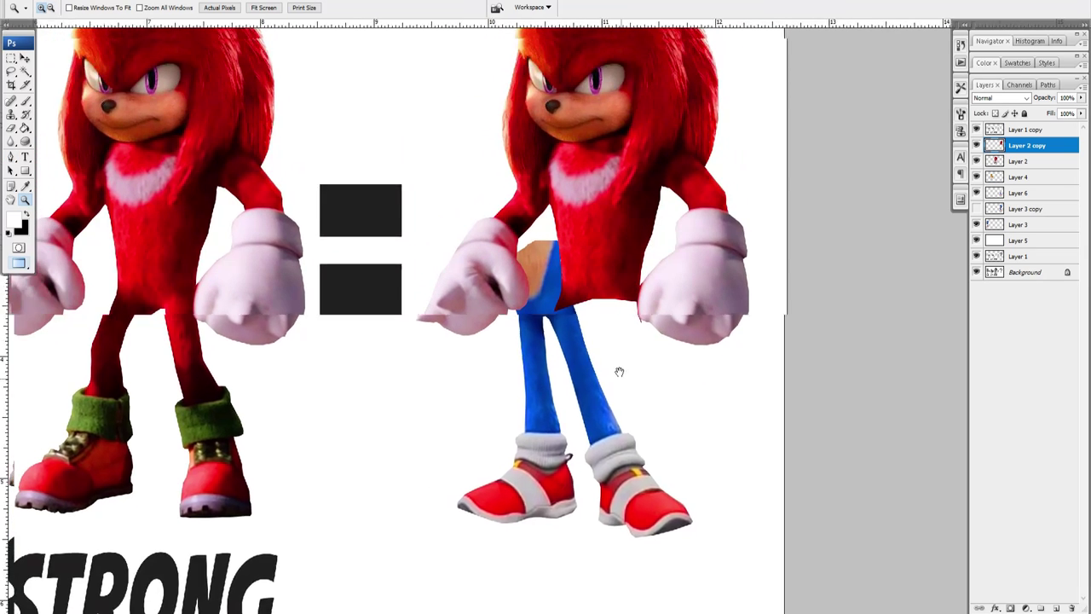
key(v)
ctrl+click(602, 438)
key(ctrl+t)
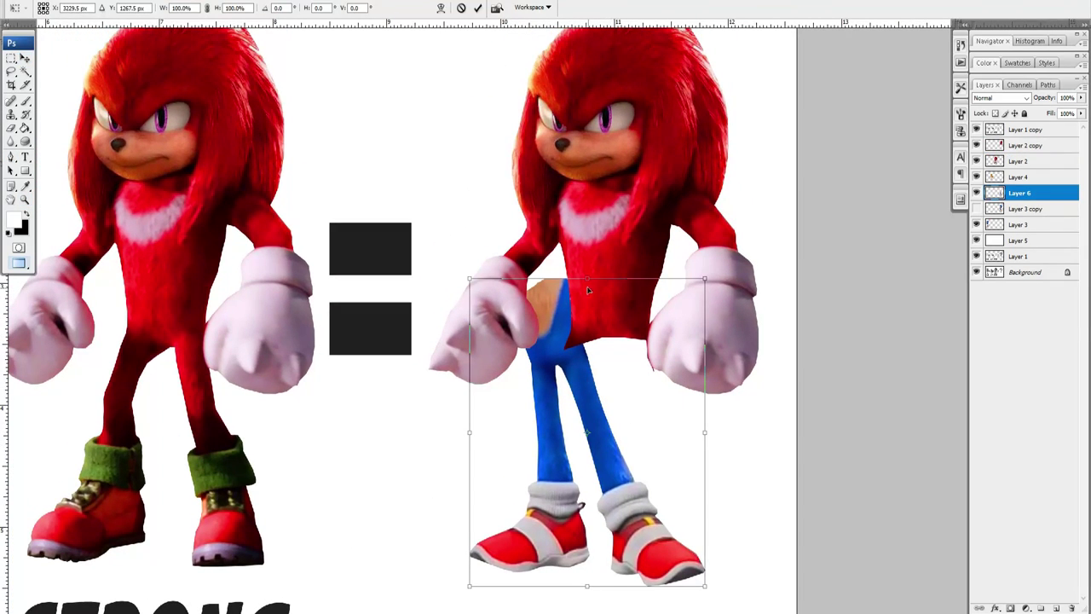
drag(588, 278, 599, 252)
key(Return)
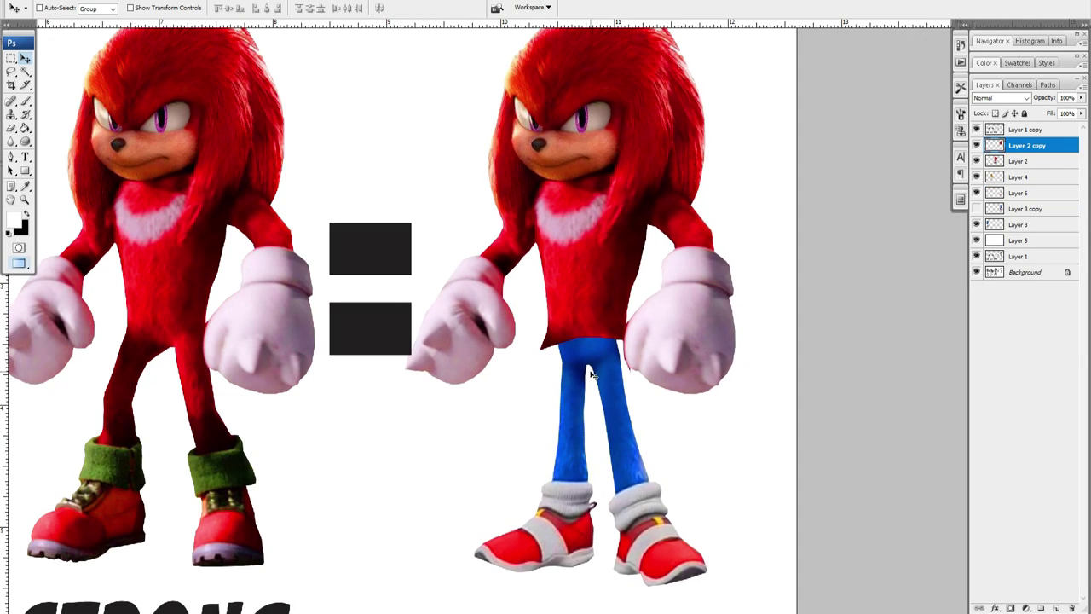
Distort the blue legs with Free Transform, pulling both upper corners outward to widen the hips to the red torso's width.
ctrl+click(593, 375)
key(ctrl+t)
drag(470, 280, 457, 273)
drag(708, 279, 726, 258)
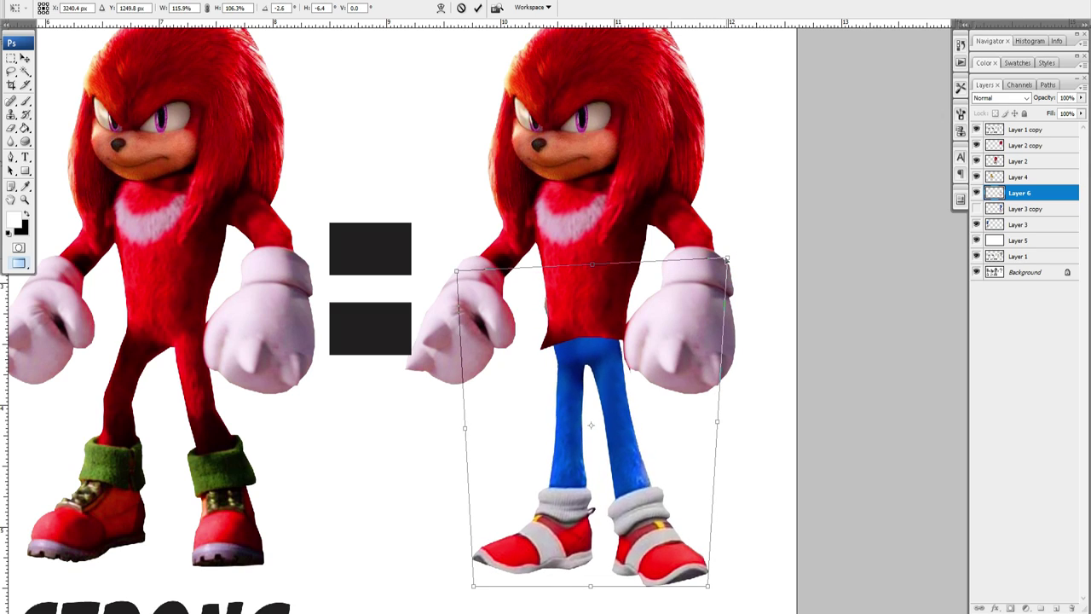
key(Return)
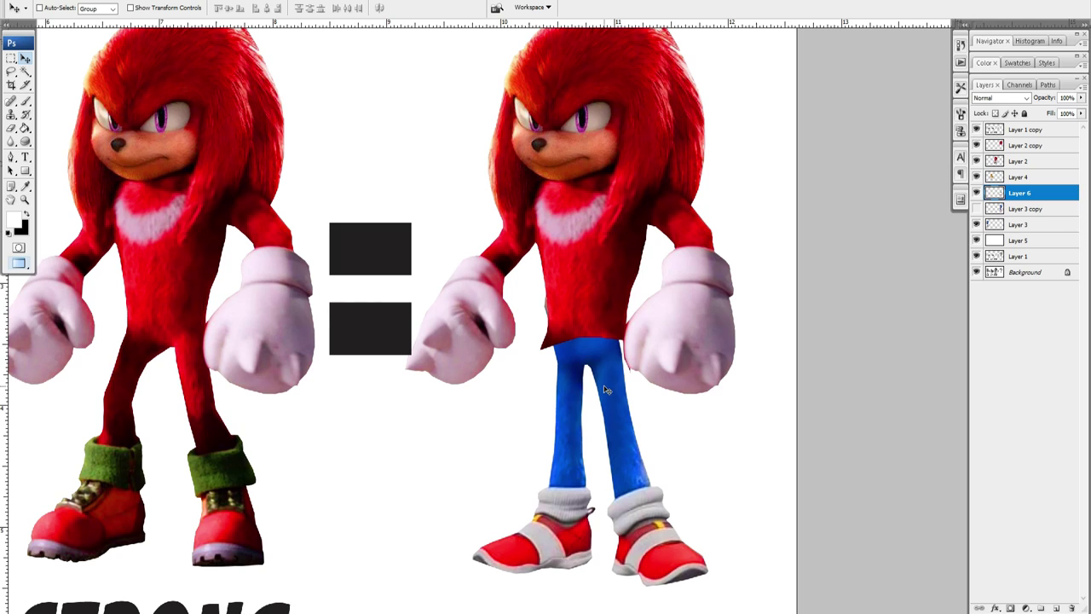
Move the red upper body slightly down onto the blue hips and compare the fit by toggling Layer 2 copy's visibility.
ctrl+click(580, 271)
drag(580, 270, 584, 288)
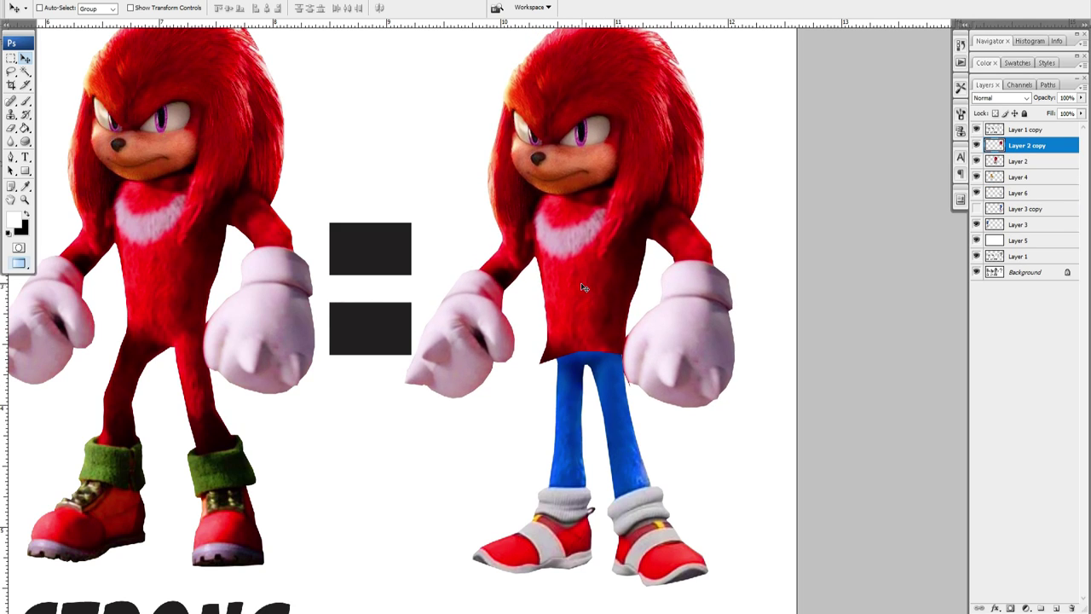
click(977, 147)
click(977, 147)
Outline the flared corner at the red torso's lower left with the Pen tool, delete it from Layer 2 copy, and deselect.
key(z)
drag(458, 261, 682, 412)
key(o)
key(v)
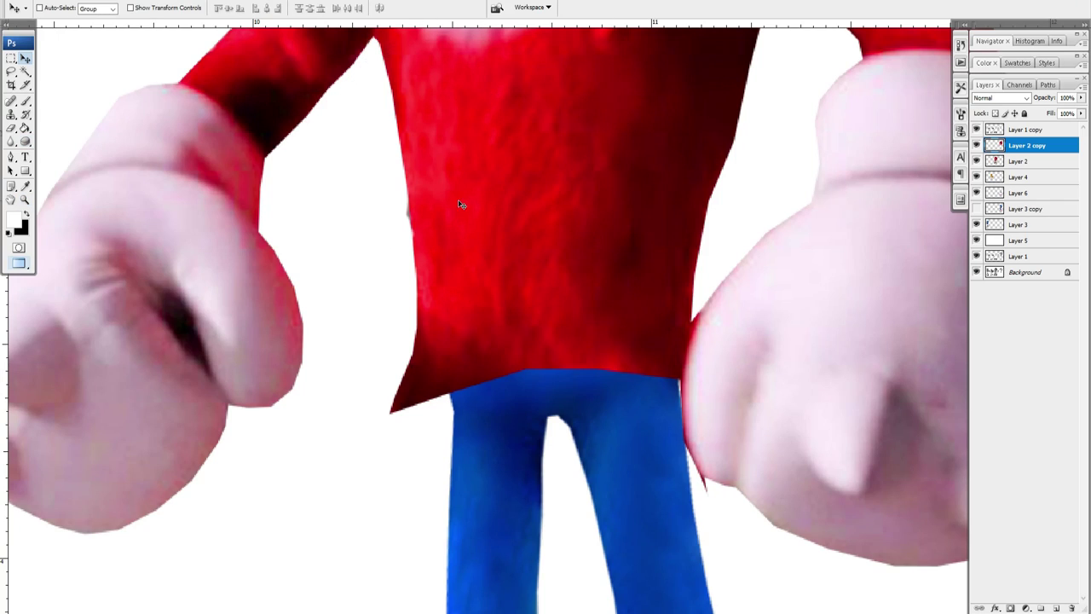
key(p)
click(372, 112)
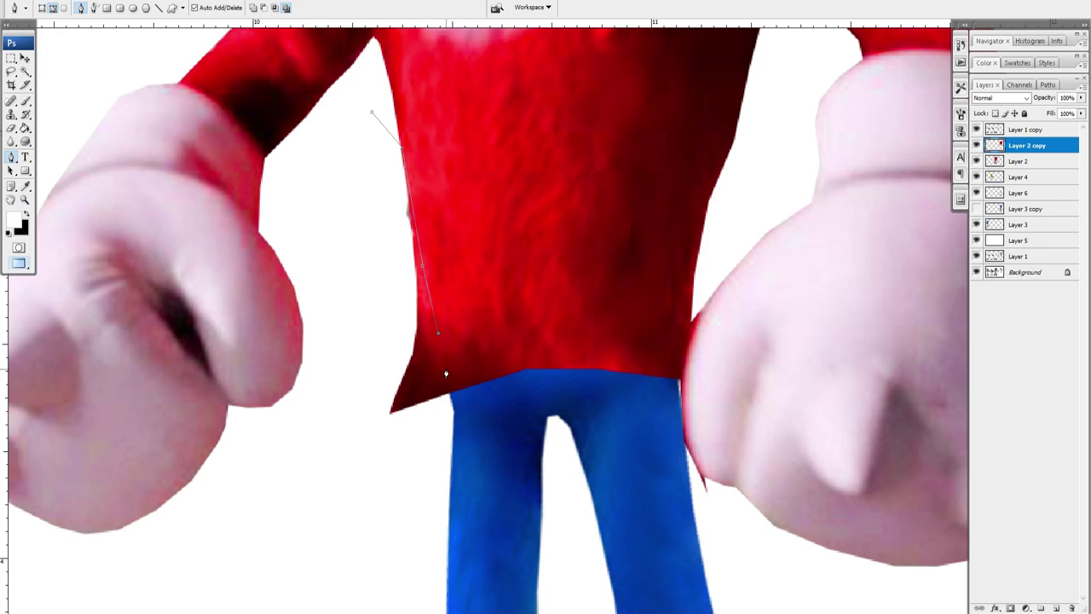
click(450, 420)
click(413, 451)
click(343, 400)
click(347, 350)
key(ctrl+Return)
key(Delete)
key(ctrl+d)
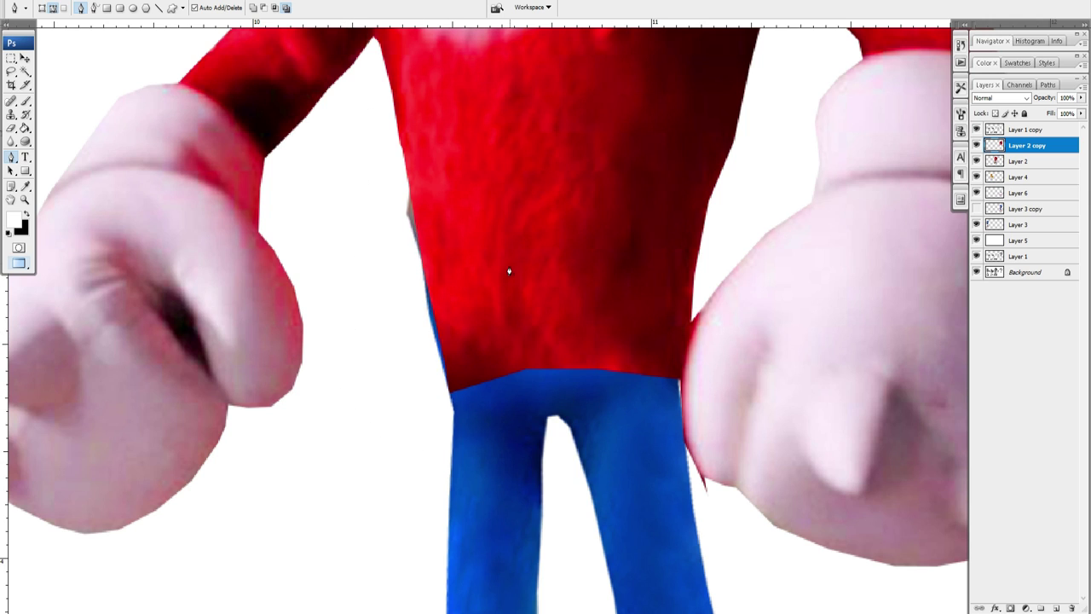
Distort the red upper body slightly outward at its lower-left corner to cover the blue edge beside the torso.
scroll(509, 271, down, 3)
key(ctrl+t)
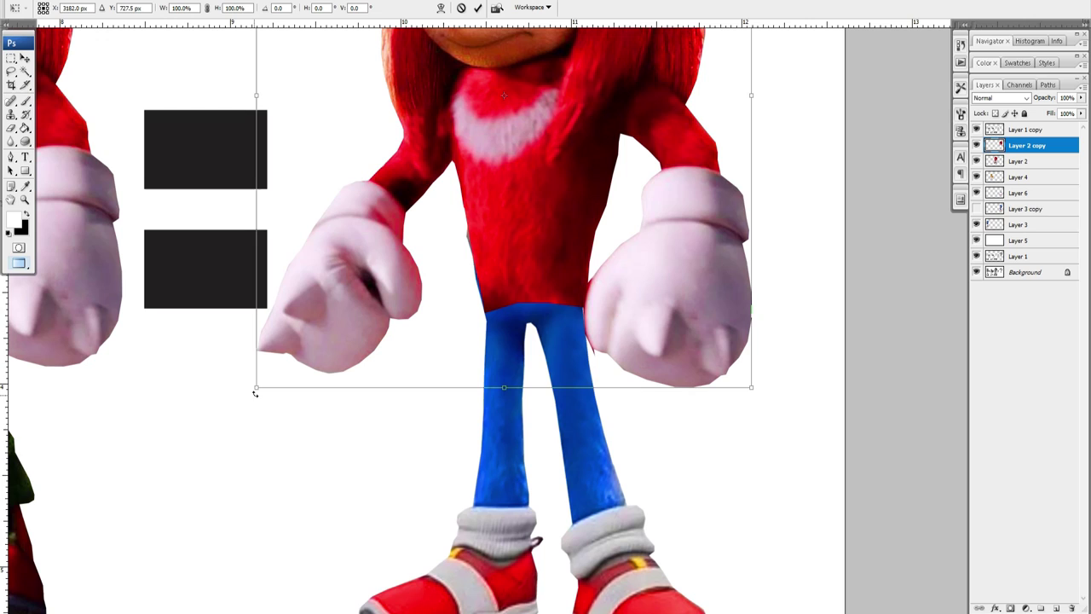
drag(254, 394, 251, 393)
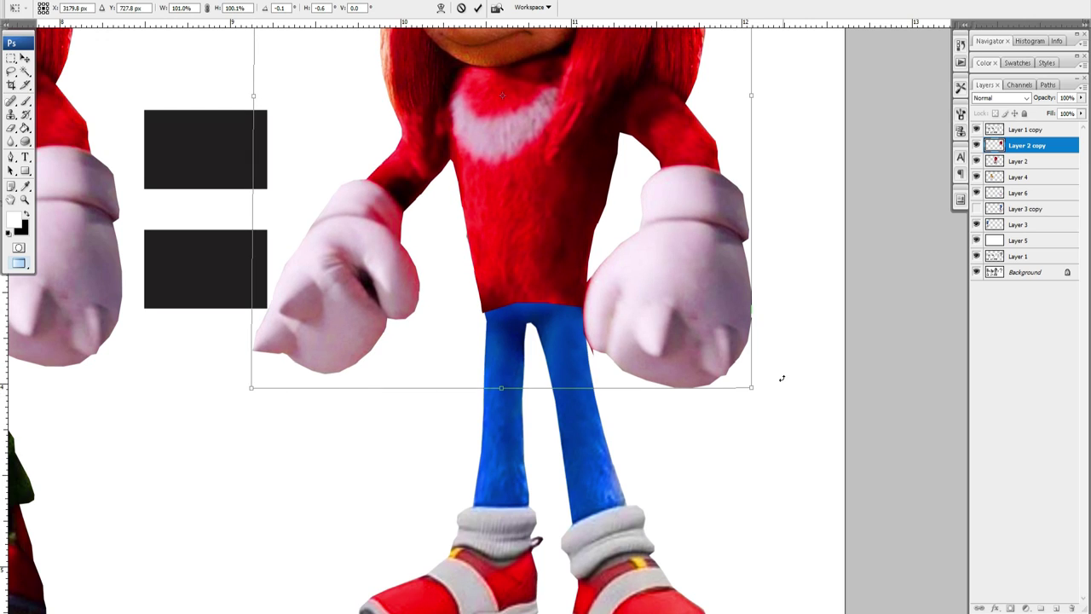
key(Return)
Try to fade the red torso's lower edge into the blue hips with a size 150 eraser.
key(z)
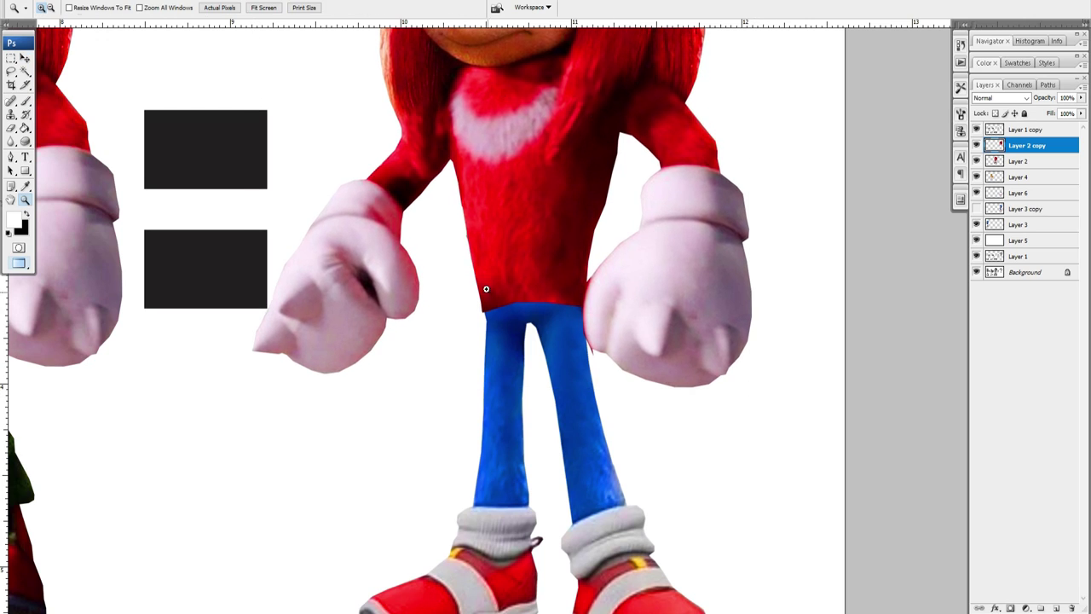
click(519, 273)
key(e)
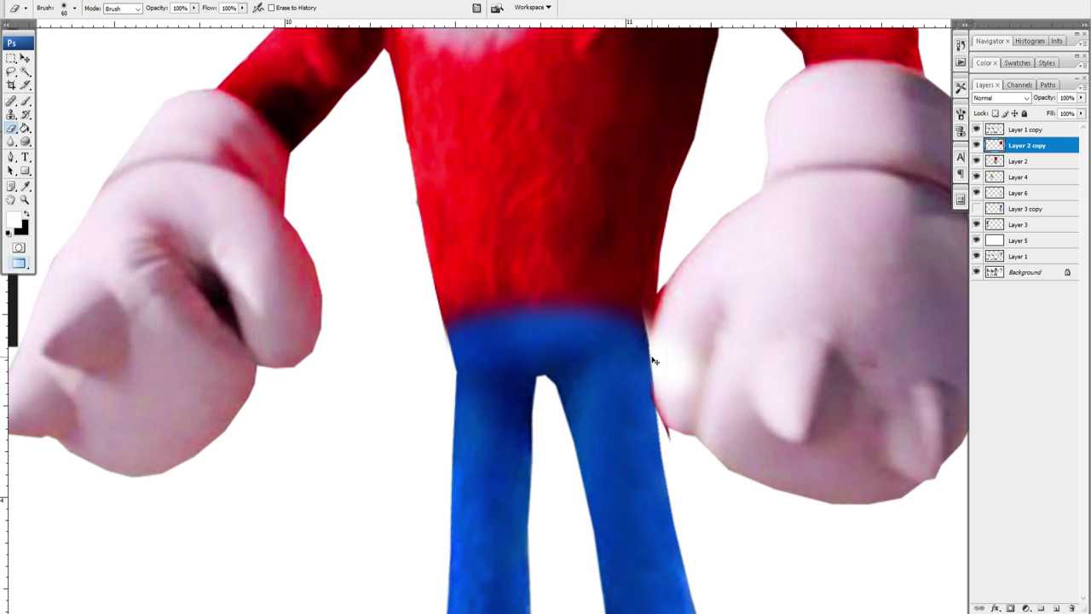
key(bracketright)
key(bracketright)
key(bracketright)
key(bracketright)
key(bracketright)
key(bracketright)
drag(464, 400, 644, 417)
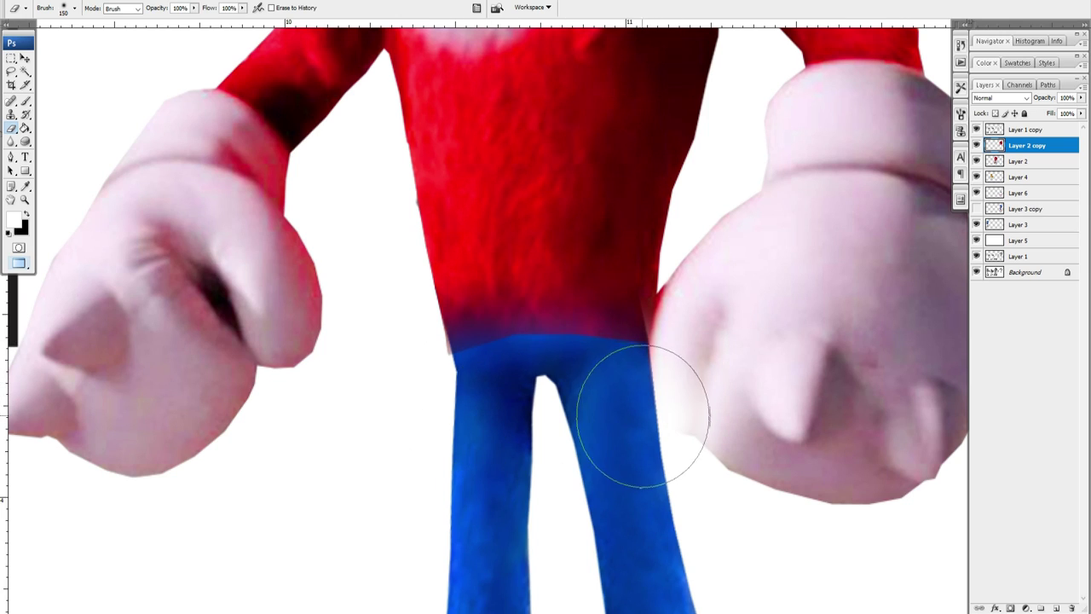
key(ctrl+z)
Outline the leftover red sliver between the right glove and the blue leg, delete it from Layer 2 copy, and deselect.
key(p)
drag(723, 529, 723, 524)
drag(697, 462, 695, 456)
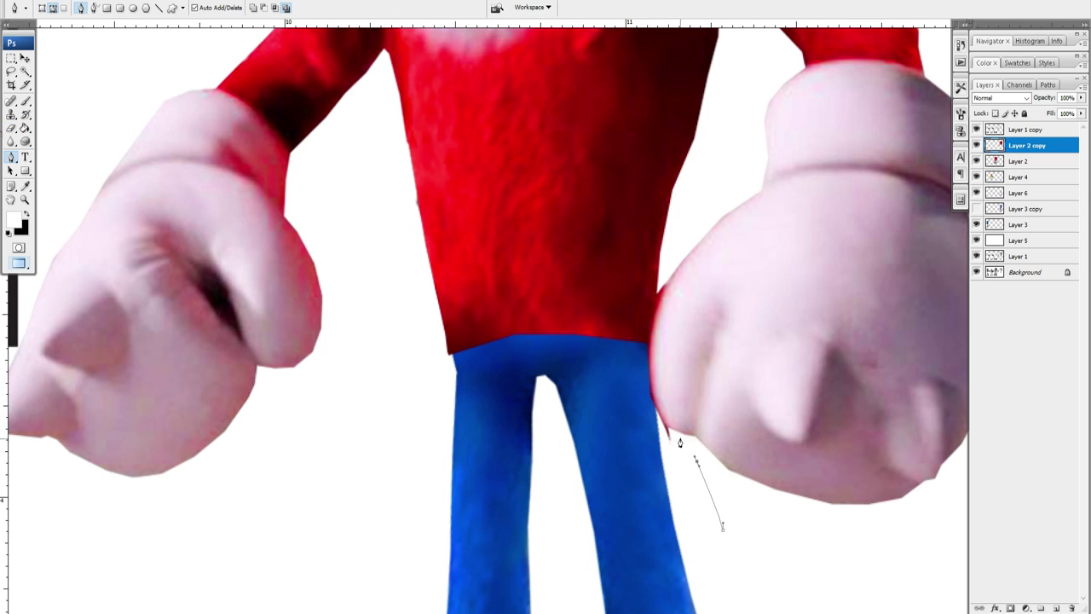
click(548, 454)
key(ctrl+Return)
key(Delete)
key(ctrl+d)
Draw a Pen path around the torso and waist that leaves out the right glove, and turn it into a selection.
click(391, 244)
click(395, 343)
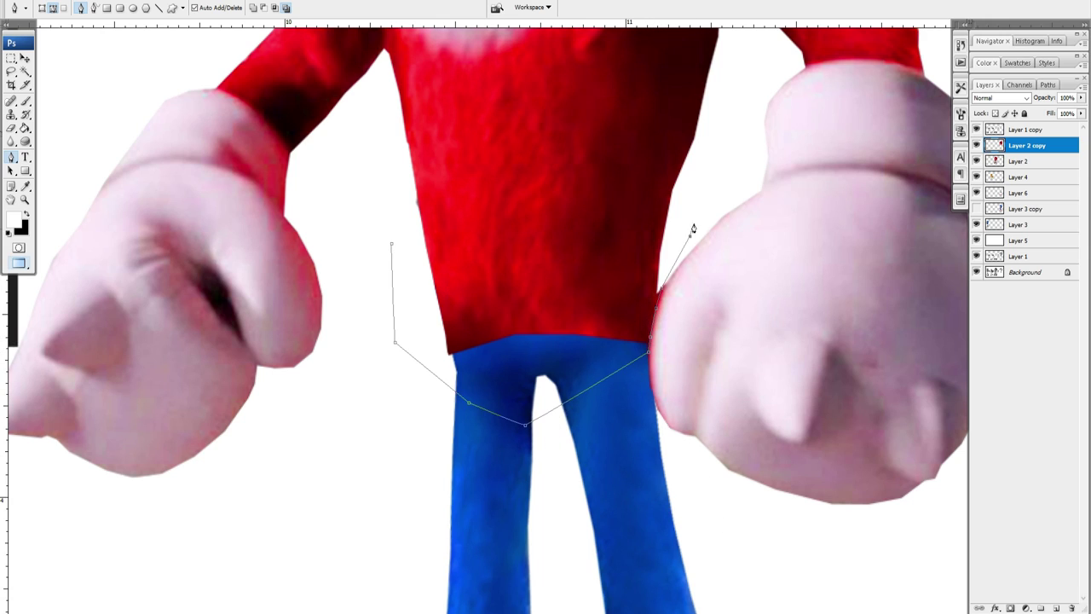
click(712, 145)
click(584, 81)
click(468, 81)
click(398, 113)
click(368, 155)
key(ctrl+Return)
Erase the red torso's lower edge inside the selection with soft brushes of size 150 and 80.
key(e)
drag(445, 425, 671, 420)
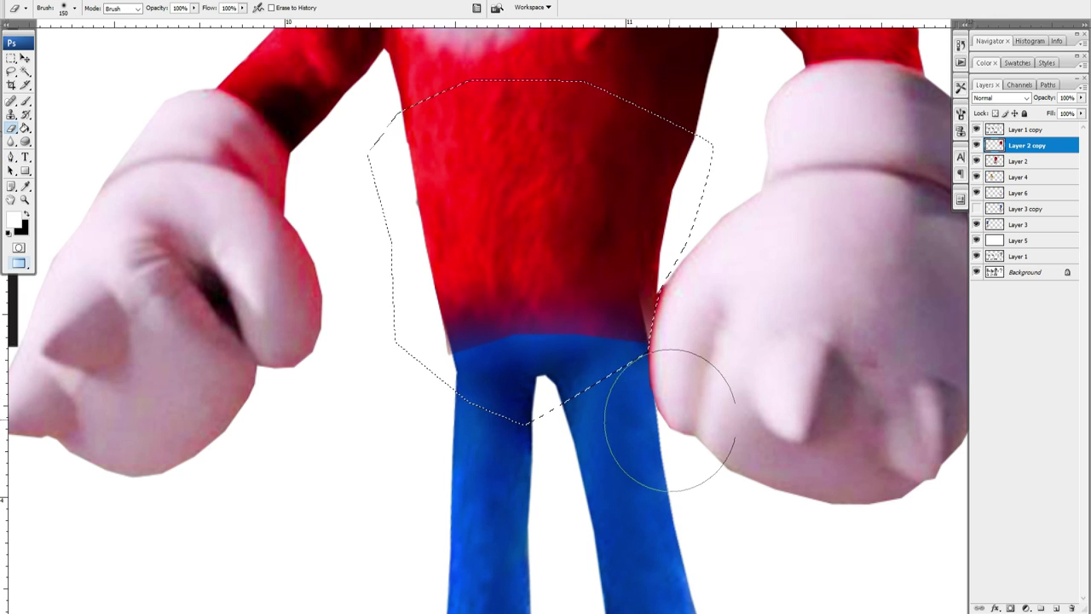
key([)
key([)
key([)
key([)
mouse_move(631, 370)
mouse_down()
mouse_move(451, 389)
mouse_move(640, 388)
mouse_up()
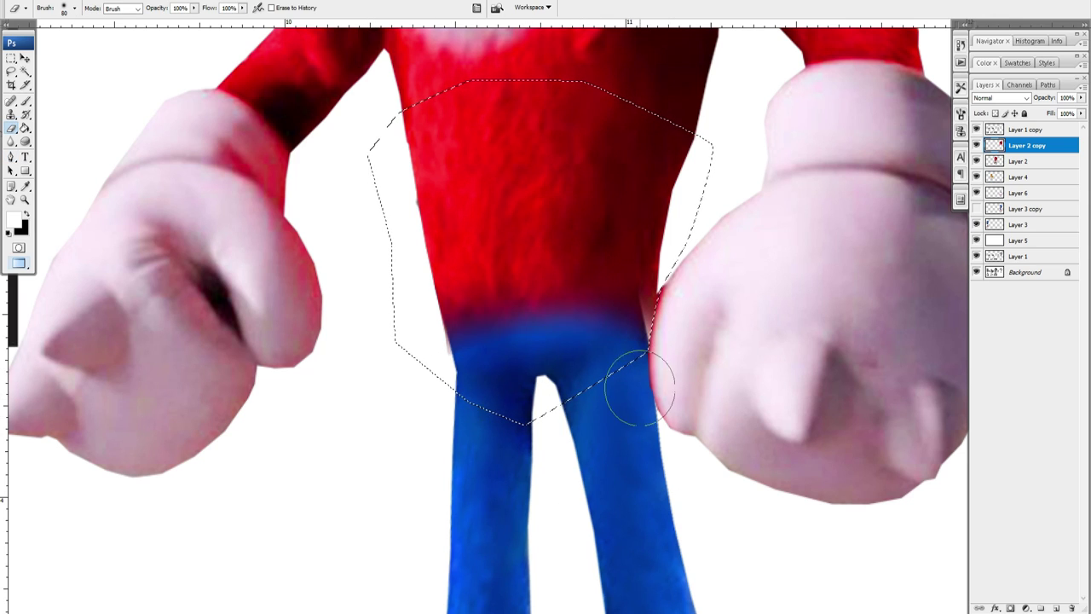
Lower the eraser opacity to 59% and down to 24%, and soften the red-to-blue fade higher up the waist.
click(193, 8)
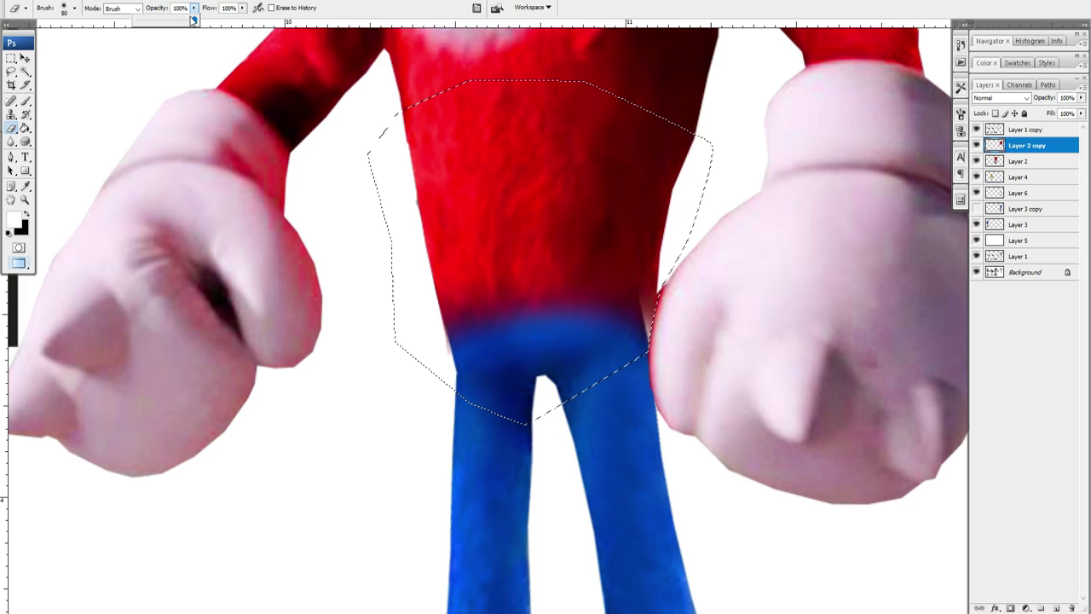
mouse_move(381, 329)
mouse_down()
mouse_move(530, 321)
mouse_move(674, 348)
mouse_up()
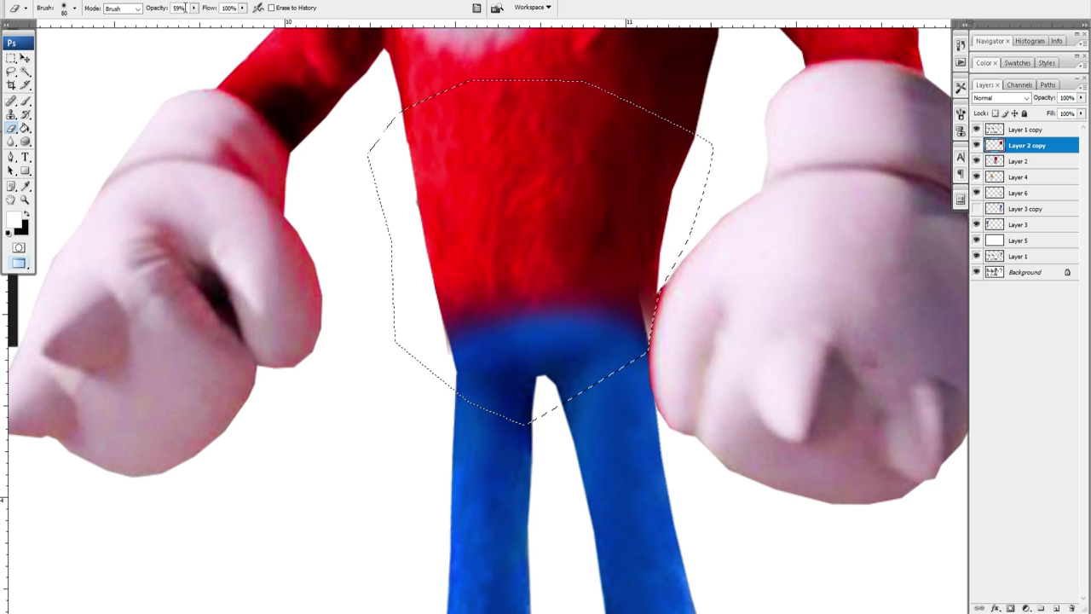
drag(194, 10, 184, 23)
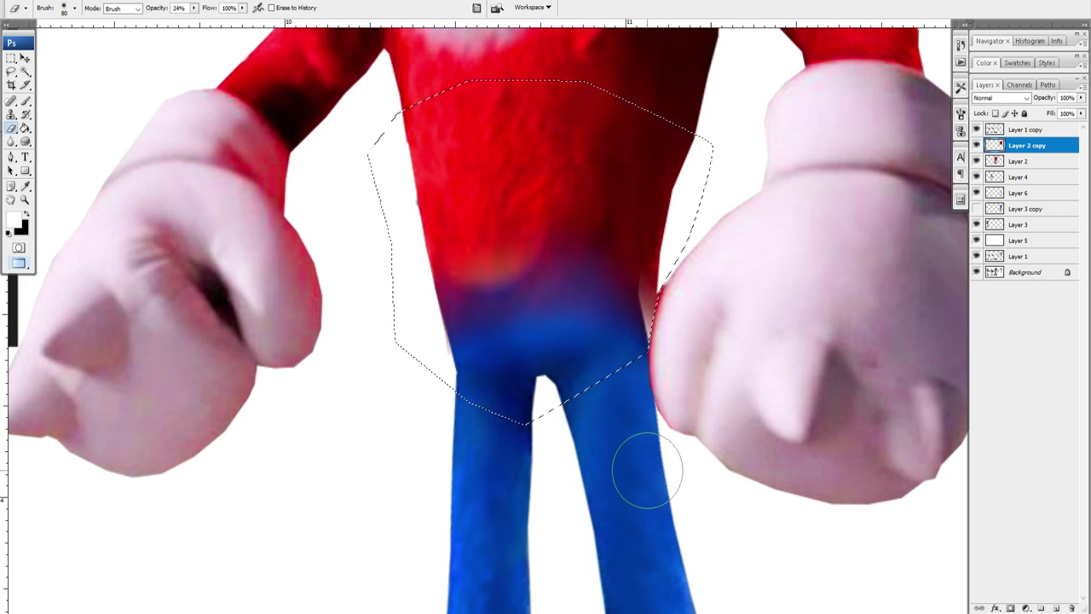
Try to clone blue fur from the right leg onto the hip with the Clone Stamp tool.
click(1022, 193)
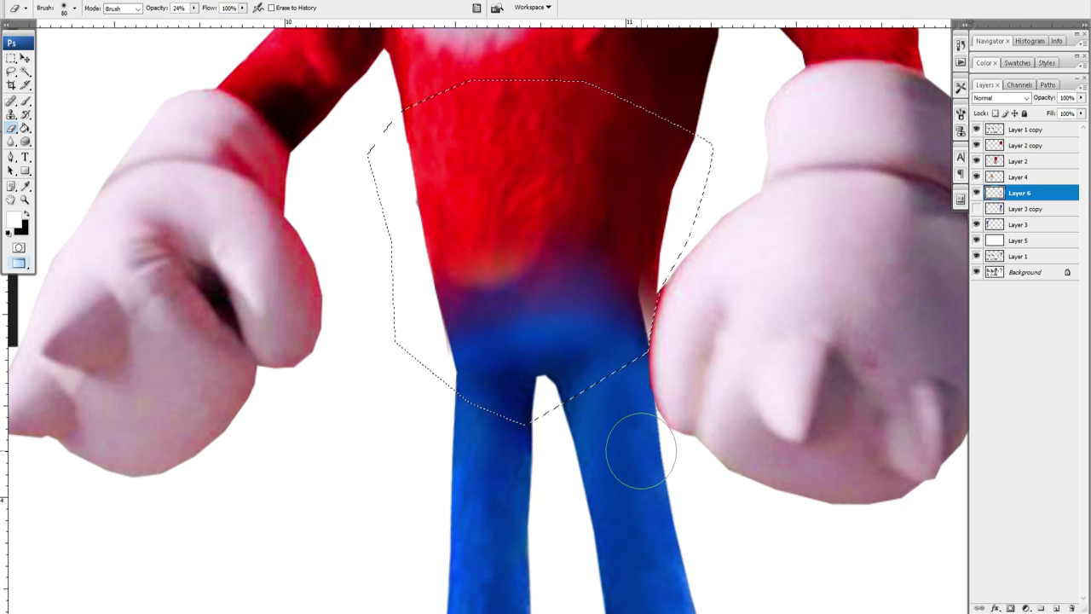
key(s)
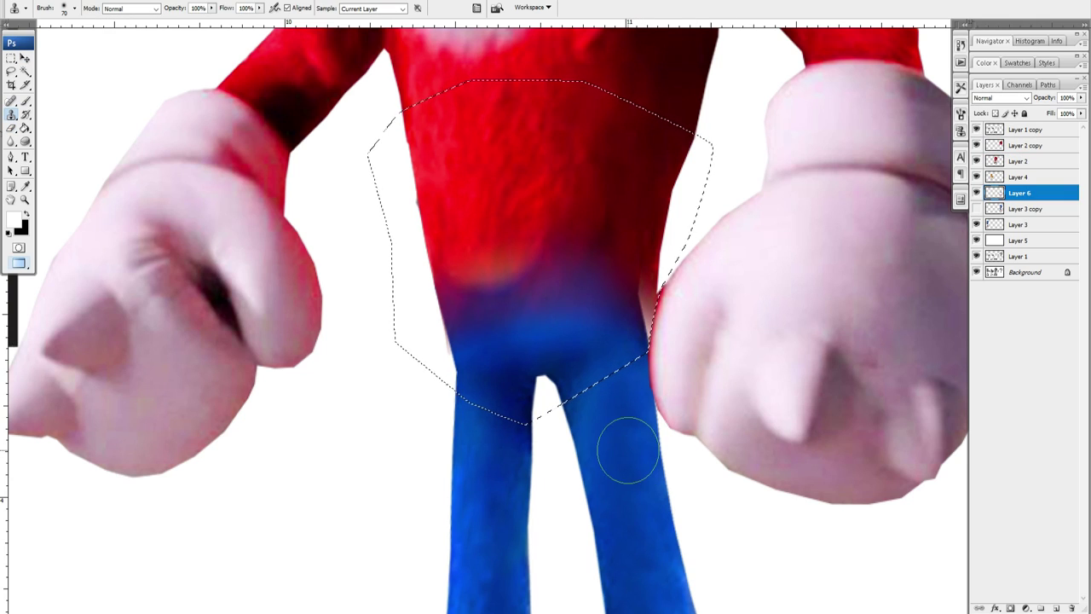
alt+click(627, 449)
mouse_move(624, 365)
mouse_down()
mouse_move(625, 322)
mouse_move(626, 336)
mouse_up()
alt+click(630, 418)
key(ctrl+z)
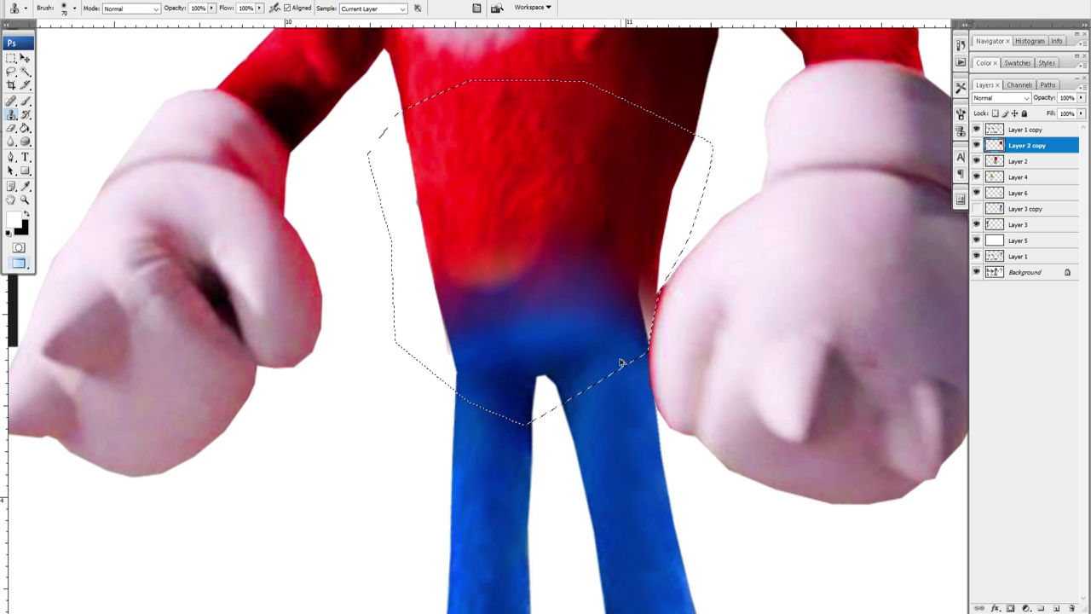
alt+click(619, 401)
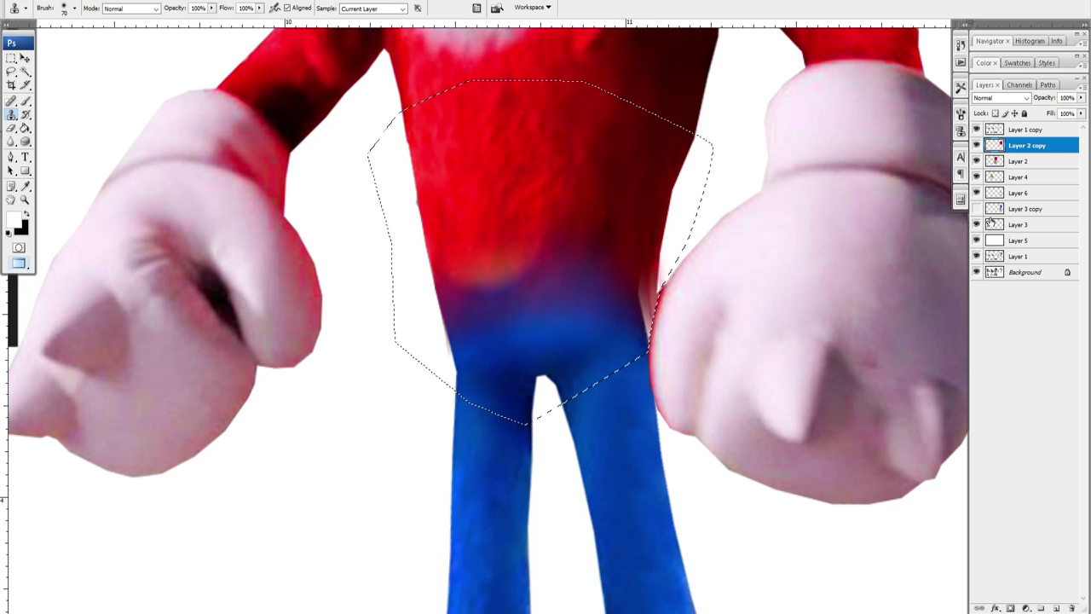
Clone blue fur on Layer 6 over the orange patch showing through the faded waist with the Clone Stamp tool.
ctrl+click(650, 433)
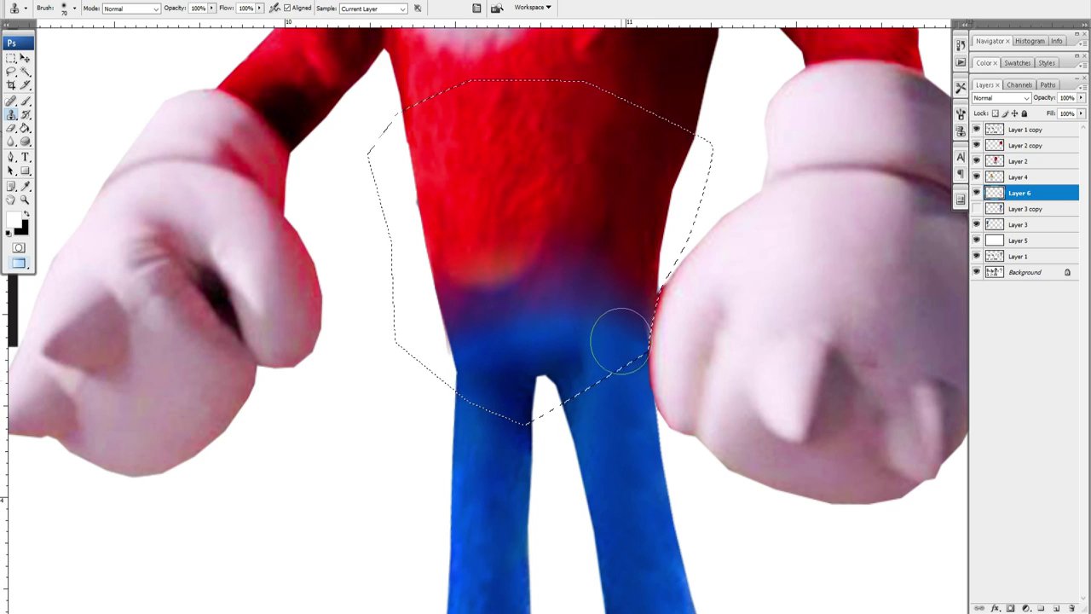
alt+click(519, 319)
click(495, 260)
alt+click(528, 310)
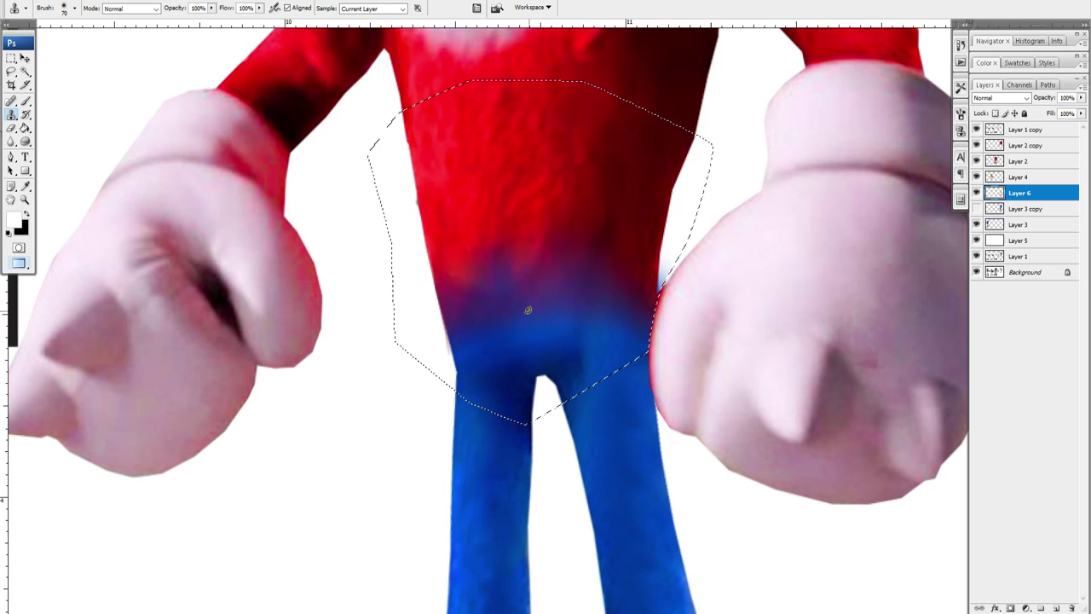
click(528, 248)
alt+click(534, 299)
click(520, 243)
alt+click(546, 305)
Clone blue fur along the waist's left edge on Layer 6 with a smaller brush, undoing the spilled stroke, and clear the selection.
click(482, 290)
drag(483, 290, 463, 259)
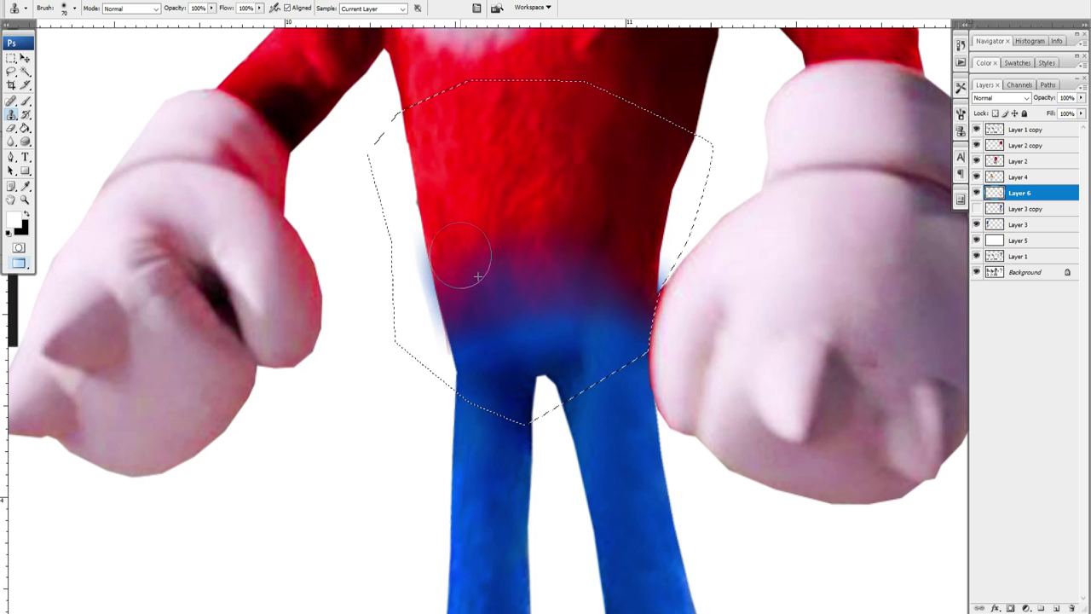
key(ctrl+z)
key(bracketleft)
key(bracketleft)
key(bracketleft)
alt+click(473, 336)
drag(469, 317, 458, 256)
alt+click(512, 326)
key(z)
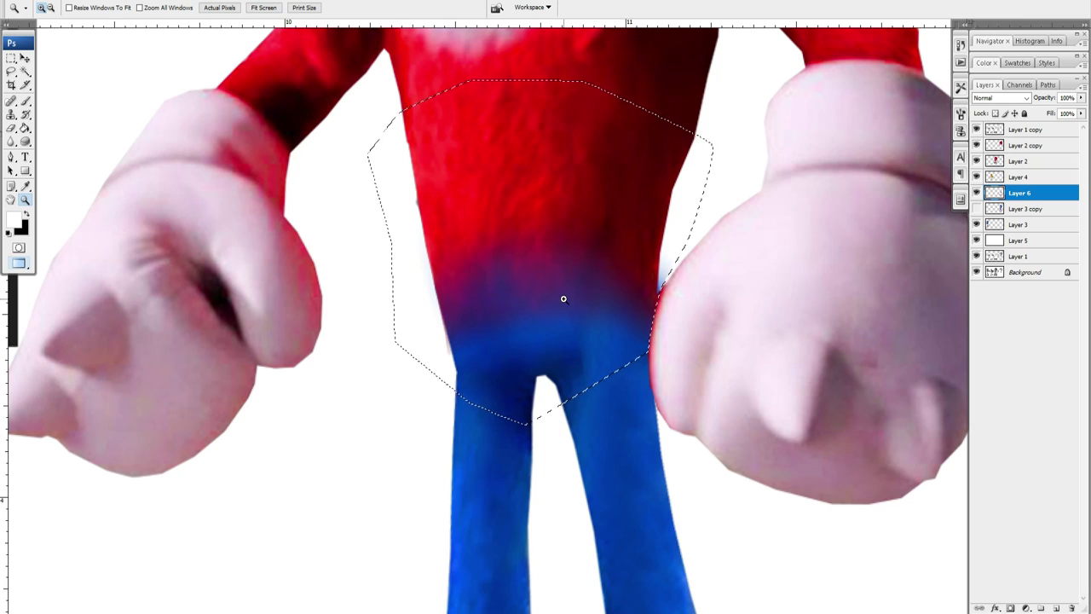
key(ctrl+d)
Examine the blended waist within the whole composition and inspect the fused character's head and upper body.
alt+click(548, 296)
alt+click(612, 318)
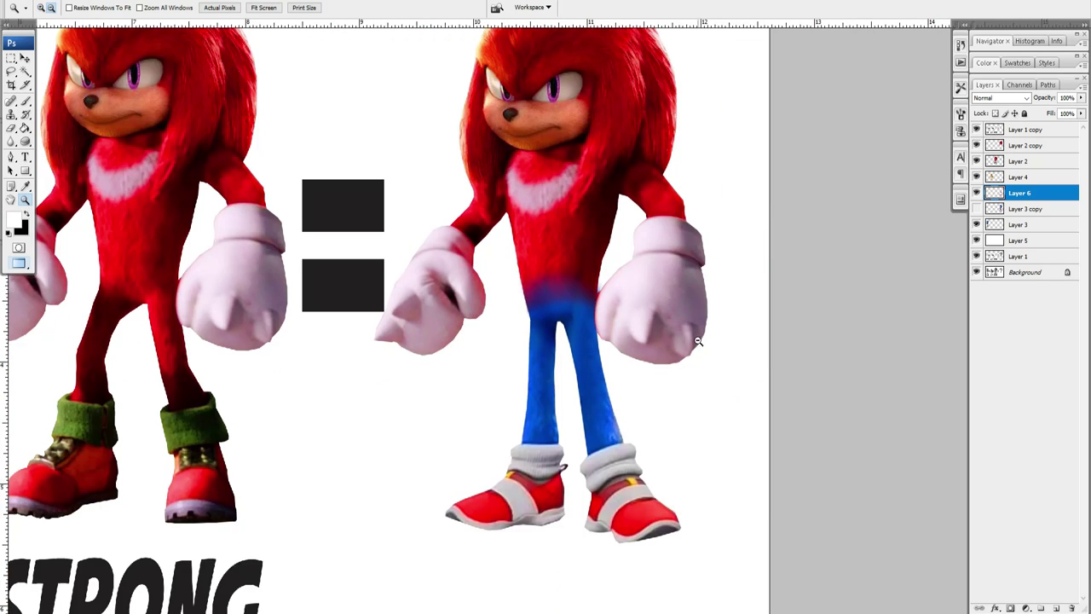
alt+click(651, 330)
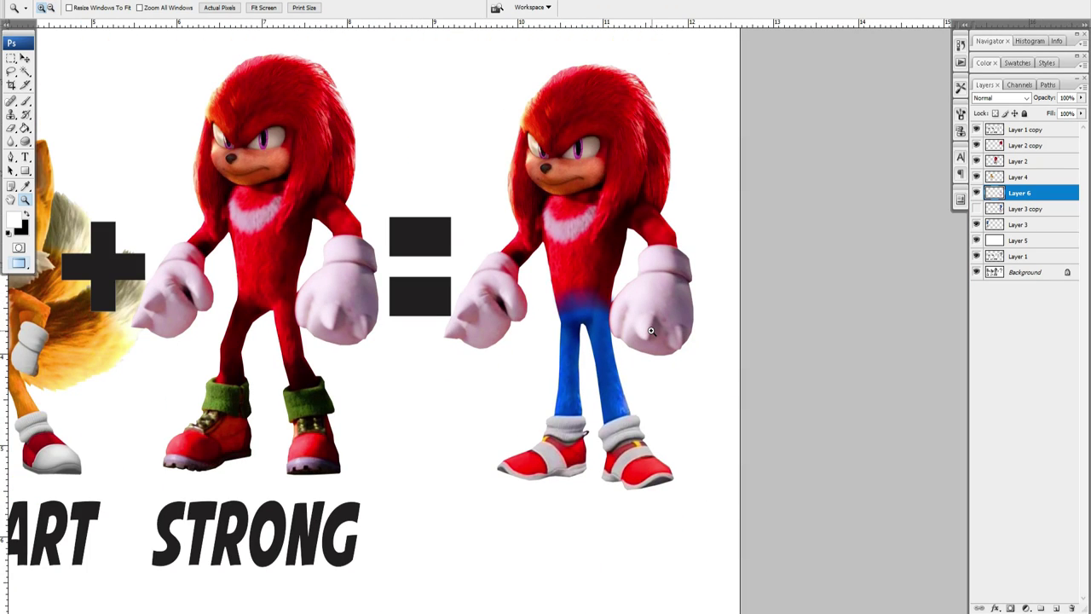
alt+click(583, 256)
click(836, 283)
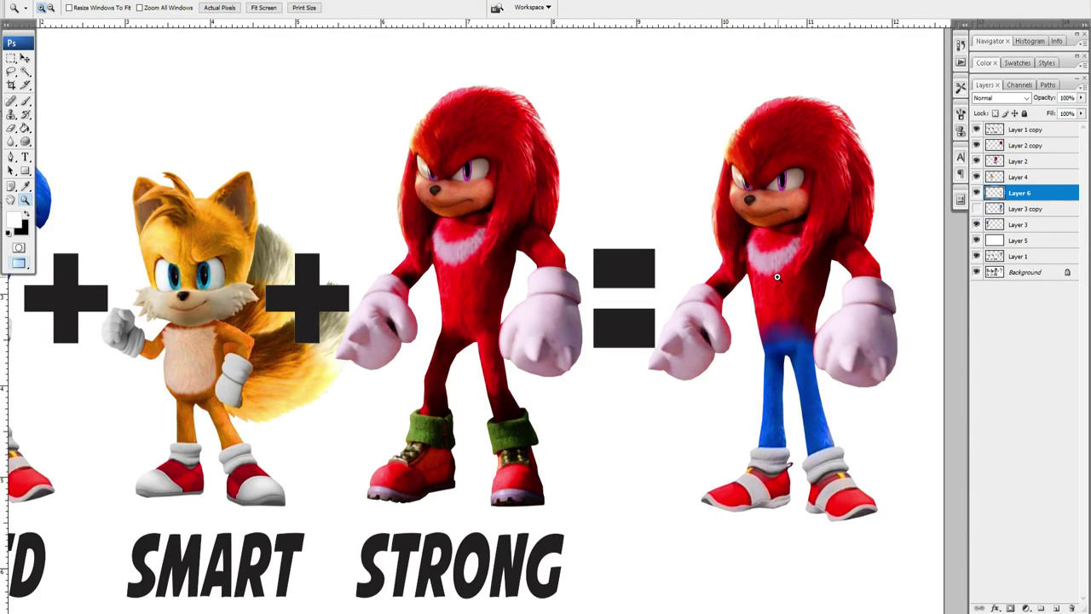
click(789, 228)
click(790, 228)
drag(789, 228, 581, 313)
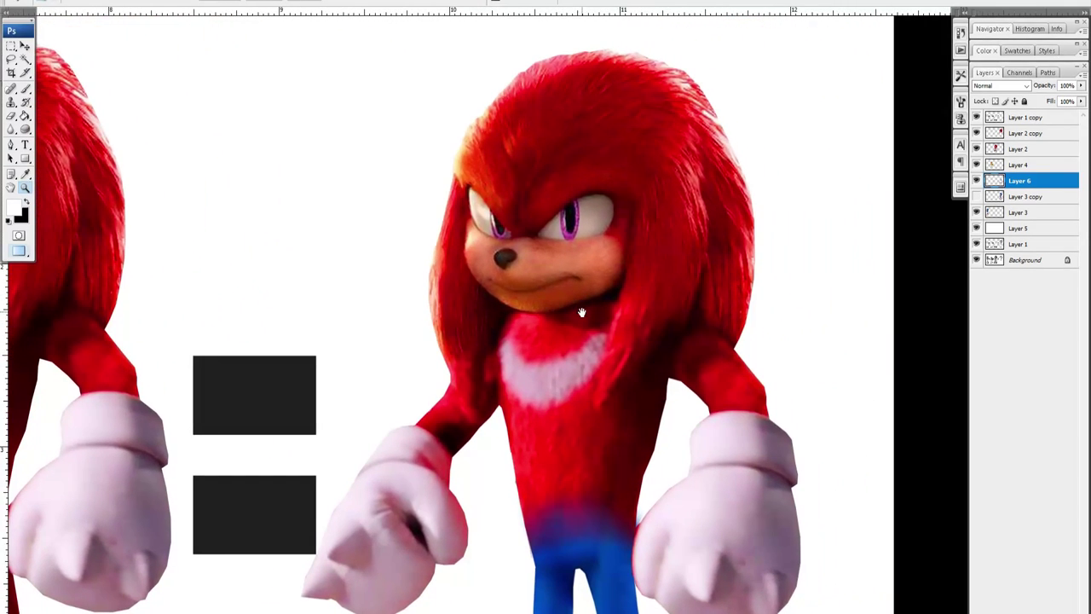
Outline the fused character's red head with the Pen tool, delete it from Layer 2 copy and clear the selection.
key(p)
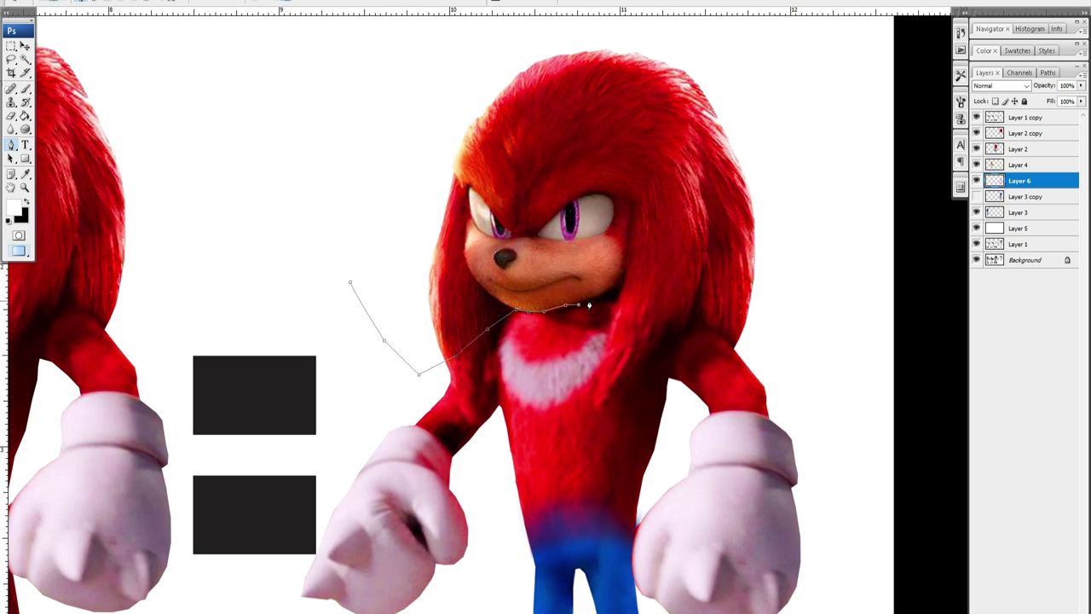
click(745, 356)
click(784, 341)
click(788, 203)
click(689, 48)
click(515, 30)
click(344, 134)
key(ctrl+Return)
key(v)
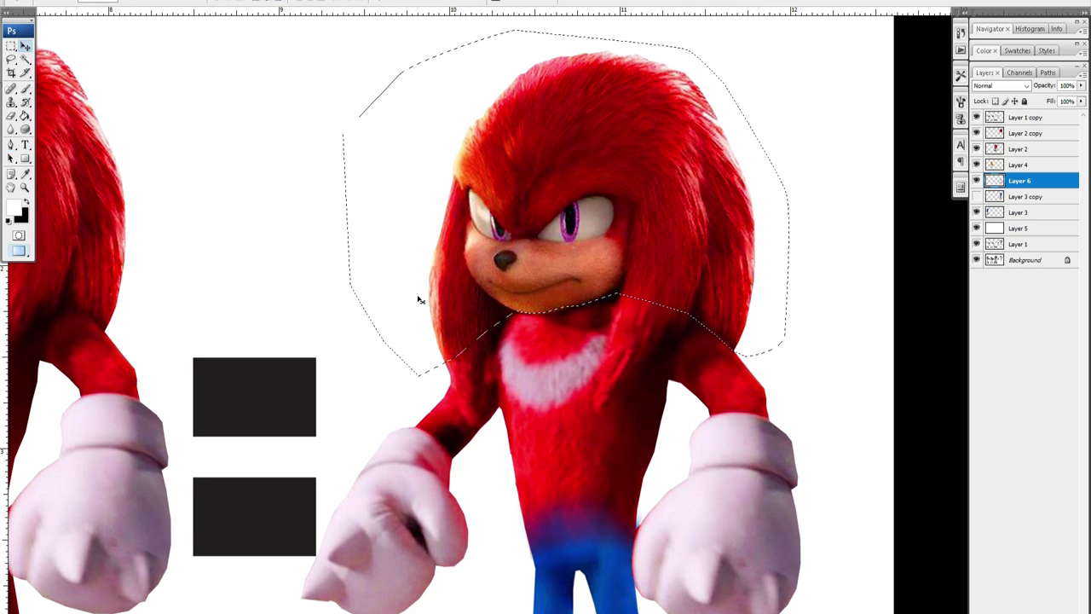
key(ctrl+j)
click(550, 220)
click(575, 419)
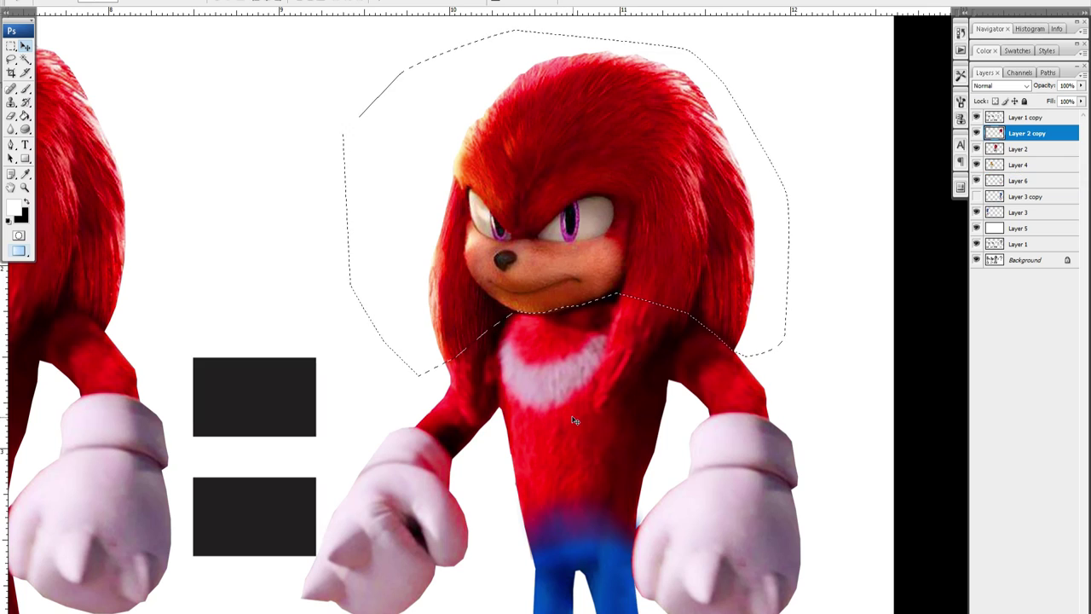
key(Delete)
key(ctrl+d)
Duplicate the orange character's Layer 4 and move the copy over the headless fused body.
key(z)
alt+click(520, 378)
alt+click(519, 378)
alt+click(519, 377)
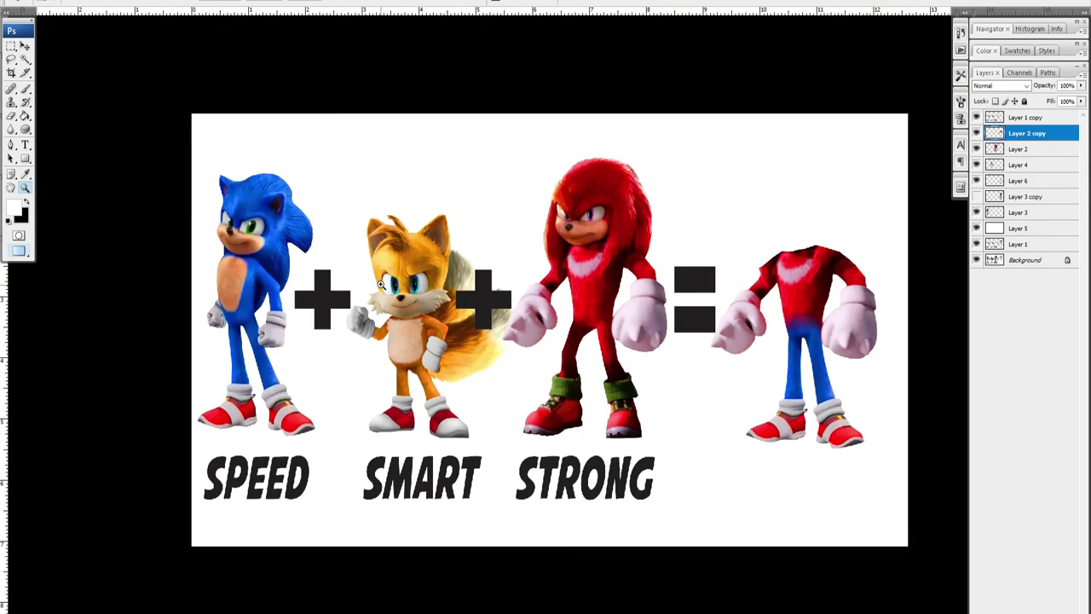
key(v)
click(418, 282)
key(ctrl+j)
drag(420, 280, 799, 198)
Lasso the orange character's head on Layer 4 copy and copy the selection to a new layer.
key(z)
drag(725, 146, 874, 285)
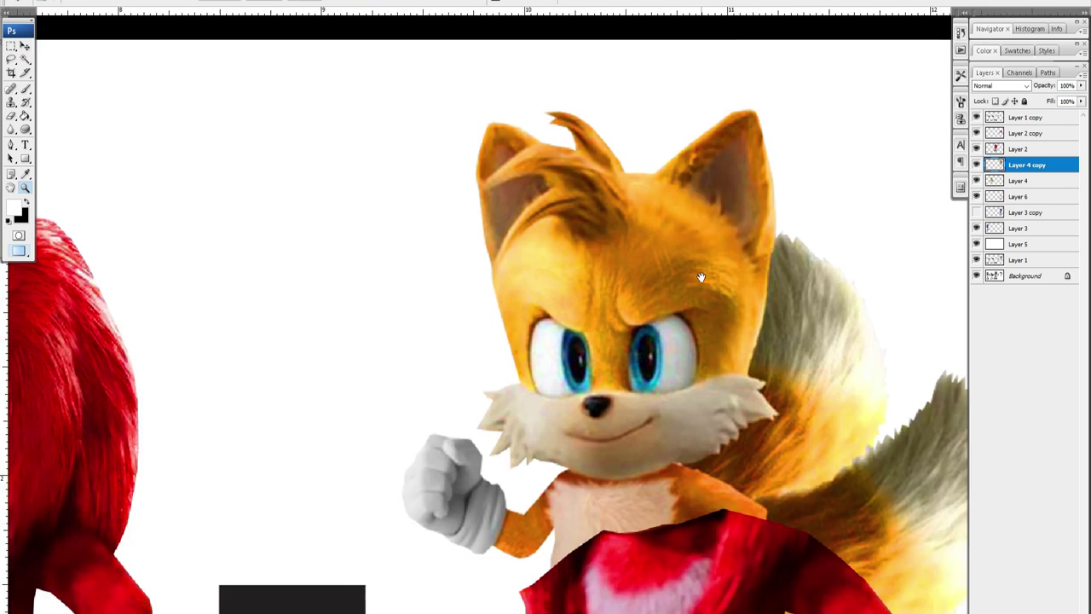
drag(701, 277, 530, 245)
key(l)
mouse_move(629, 409)
mouse_down()
mouse_move(525, 15)
mouse_move(264, 338)
mouse_up()
drag(310, 411, 372, 463)
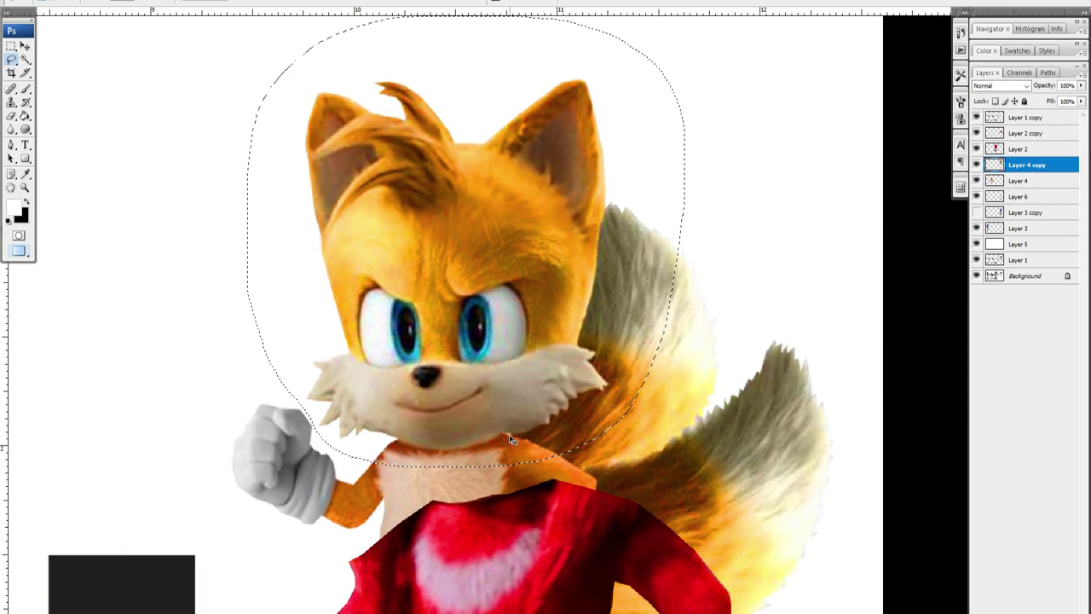
key(v)
key(ctrl+j)
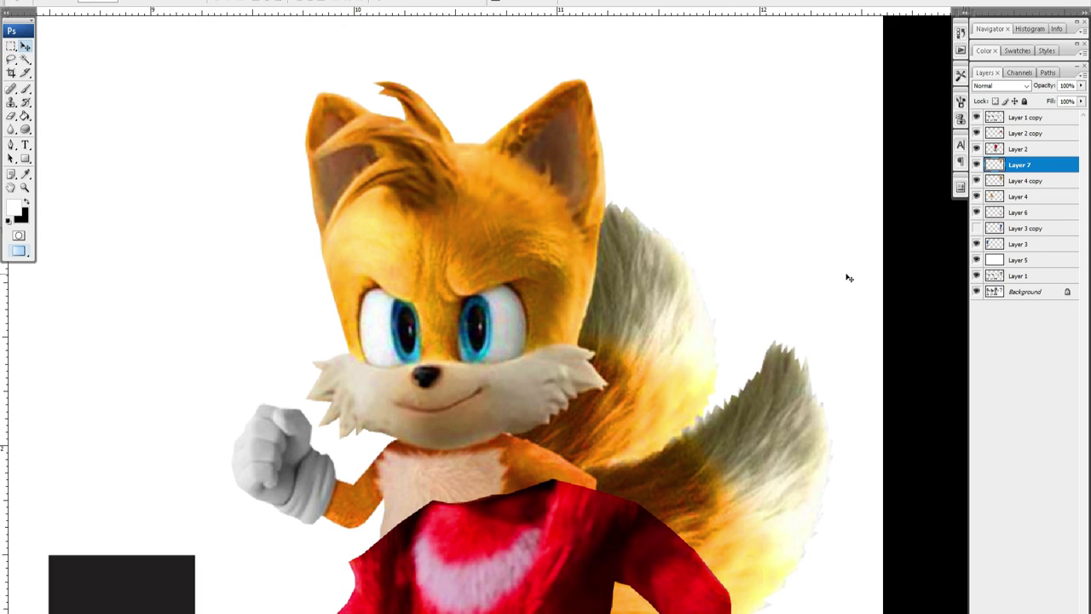
Hide Layer 4 copy, trace the orange head's chin, cheek fur and side with the Pen tool, and delete the neck and tail remnants from Layer 7.
key(z)
drag(343, 405, 670, 493)
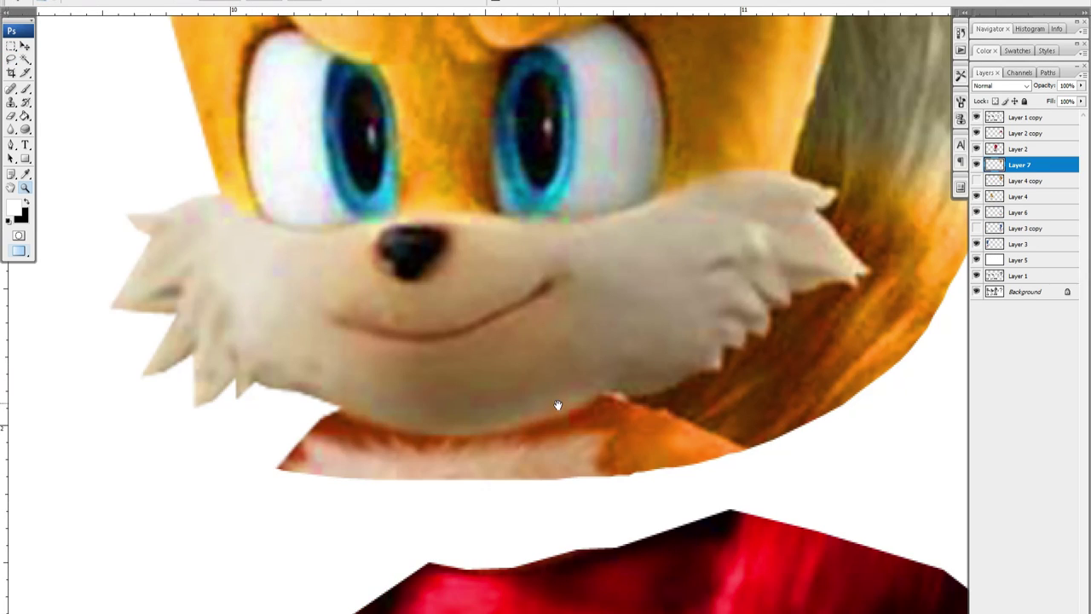
key(p)
click(789, 465)
click(488, 501)
click(297, 502)
click(156, 497)
drag(165, 453, 173, 448)
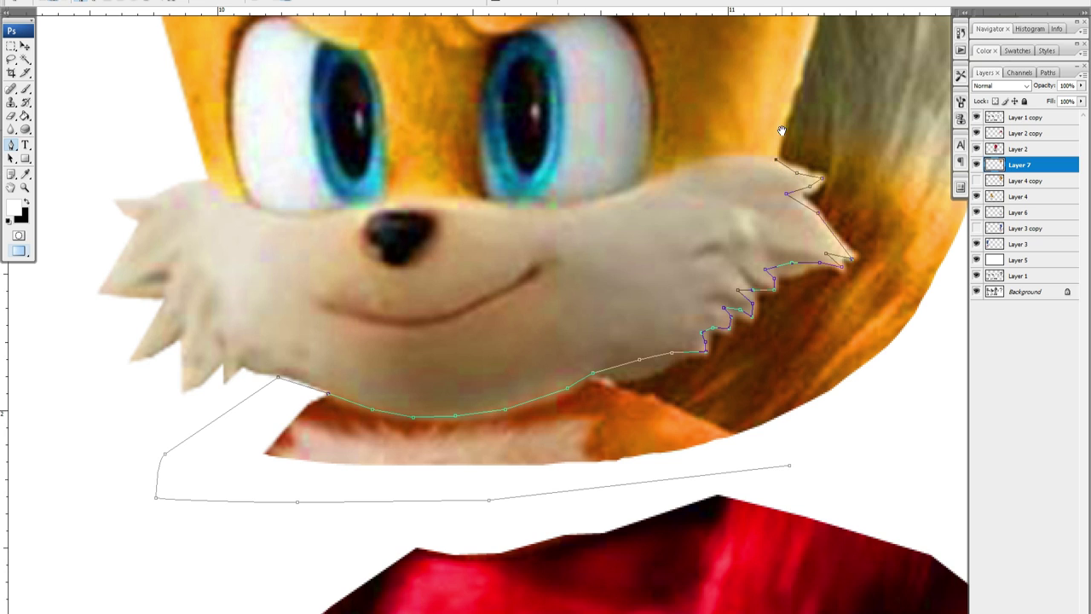
drag(782, 130, 679, 413)
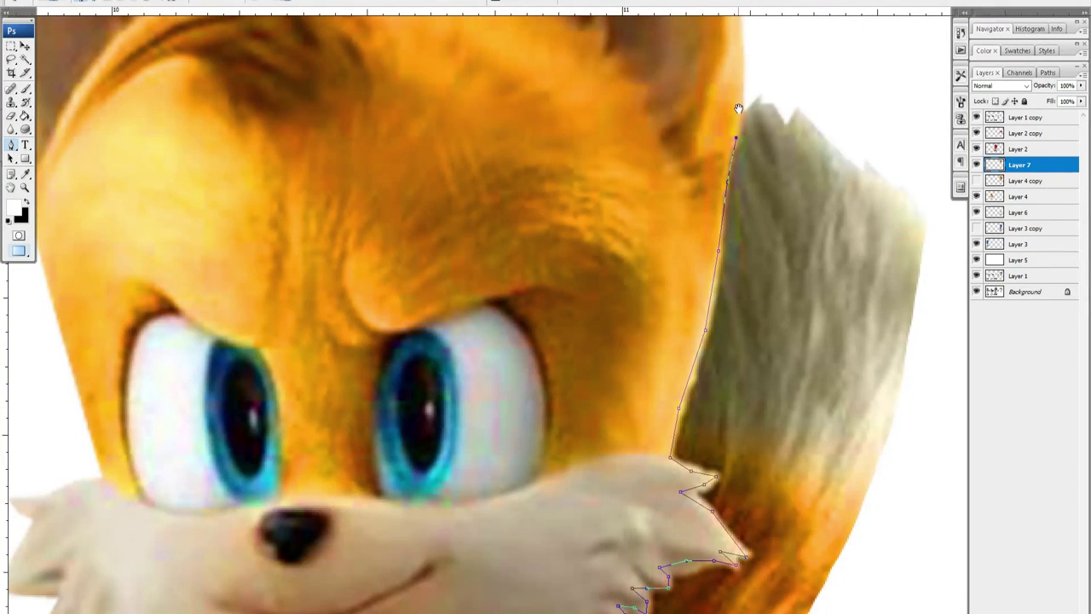
drag(740, 109, 726, 369)
drag(859, 266, 466, 94)
drag(677, 231, 682, 260)
drag(679, 361, 682, 375)
drag(673, 475, 657, 202)
drag(475, 587, 612, 312)
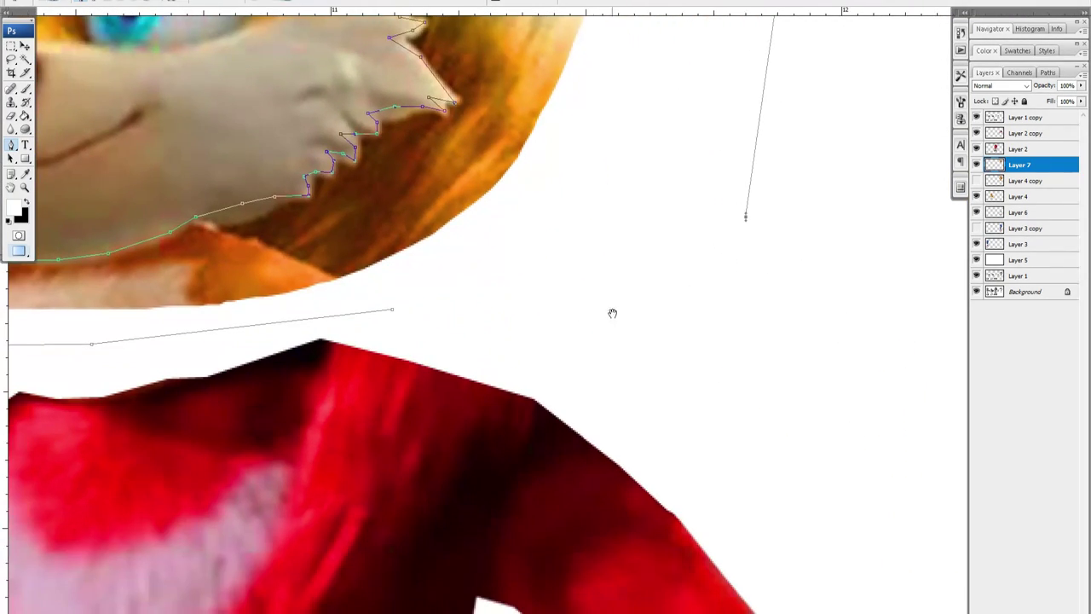
click(592, 322)
key(ctrl+Return)
key(Delete)
key(ctrl+d)
Position the orange head on the fused character's neck and raise Layer 7 to the top of the layer stack.
key(z)
alt+click(500, 306)
alt+click(499, 306)
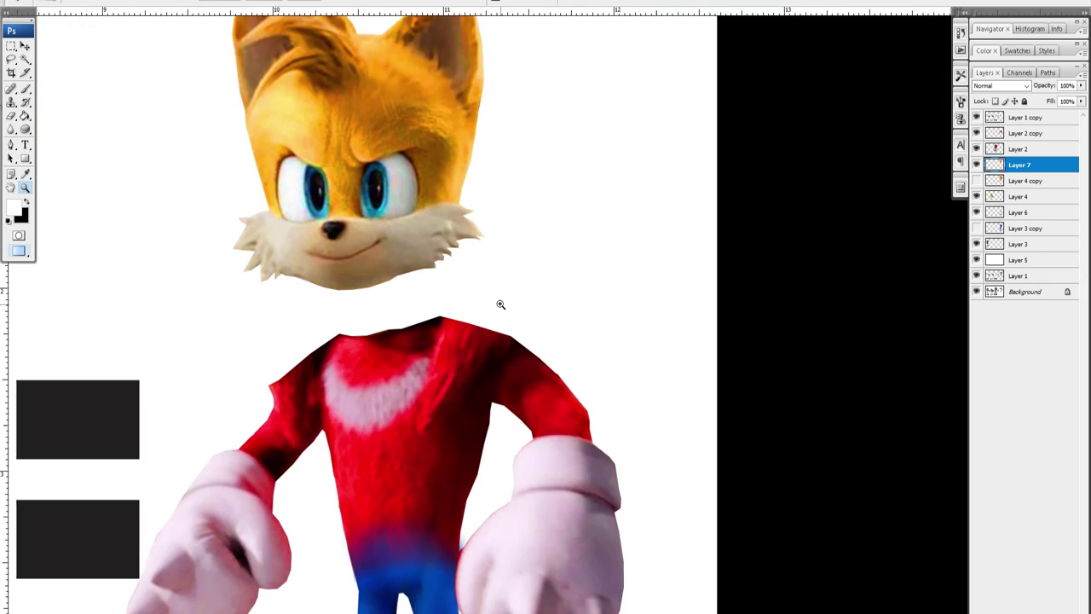
drag(494, 270, 530, 352)
key(v)
drag(466, 329, 483, 371)
key(ctrl+])
key(ctrl+])
key(ctrl+])
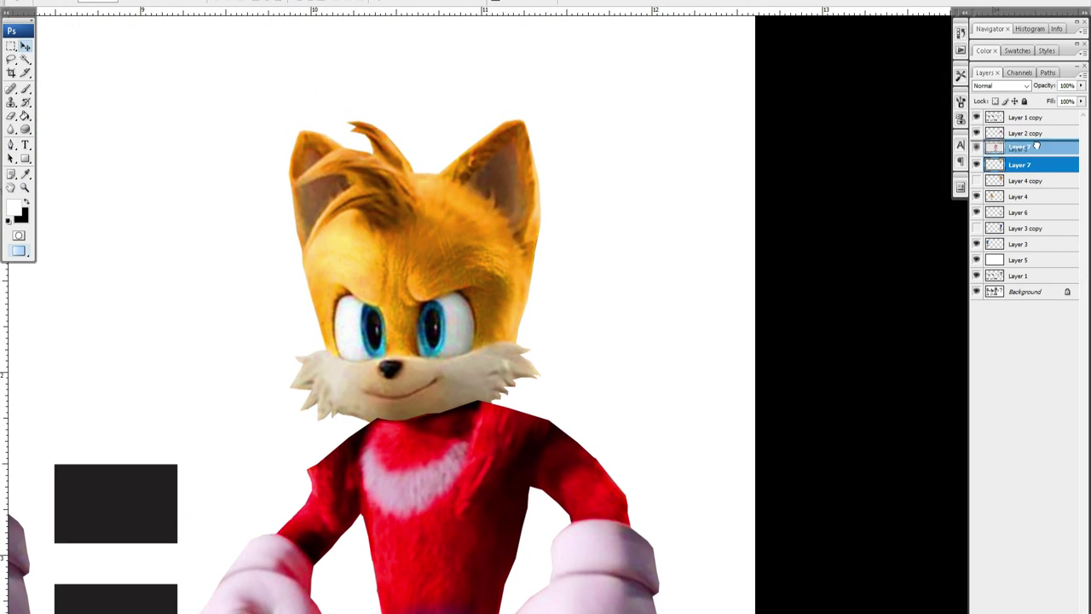
drag(489, 314, 492, 320)
Enlarge the orange head on Layer 7 with Free Transform to suit the fused character's body.
key(z)
alt+click(490, 327)
alt+click(491, 327)
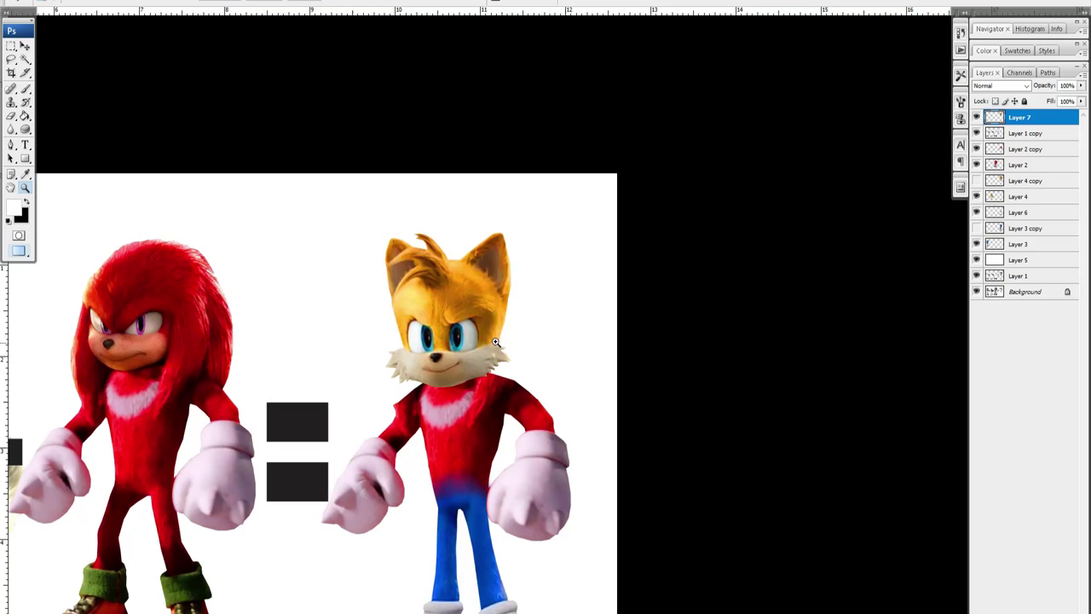
alt+click(503, 330)
drag(744, 191, 900, 426)
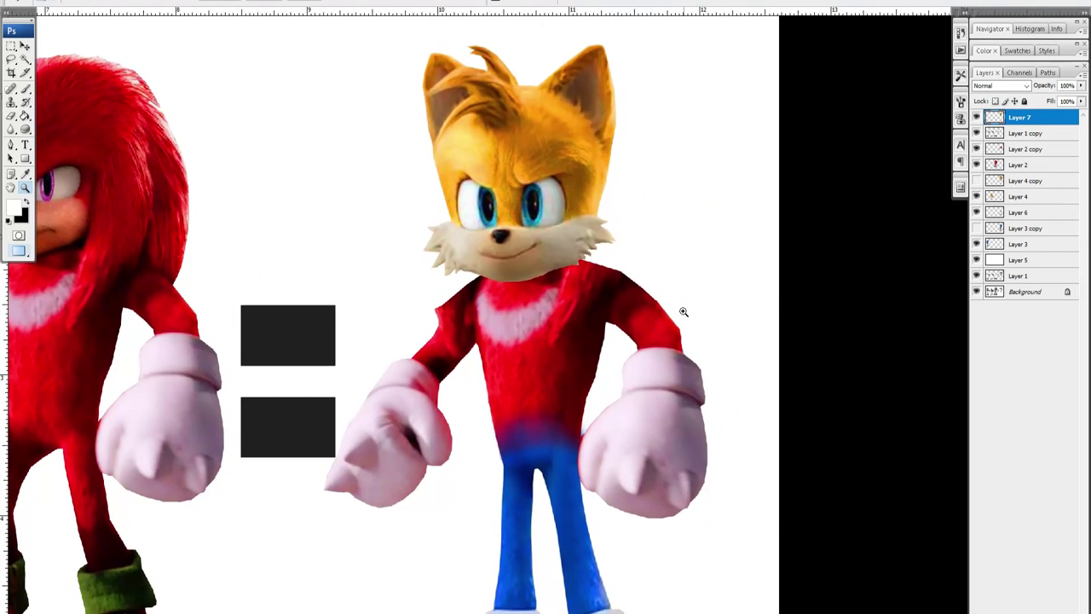
key(ctrl+t)
drag(422, 286, 401, 308)
drag(615, 309, 644, 321)
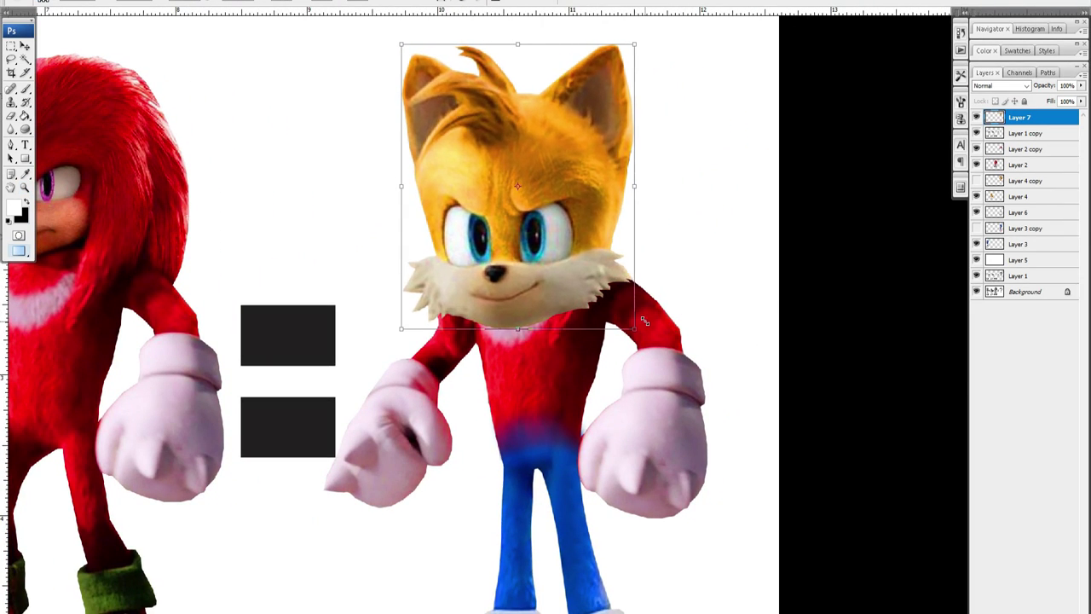
drag(576, 302, 579, 249)
scroll(578, 251, up, 2)
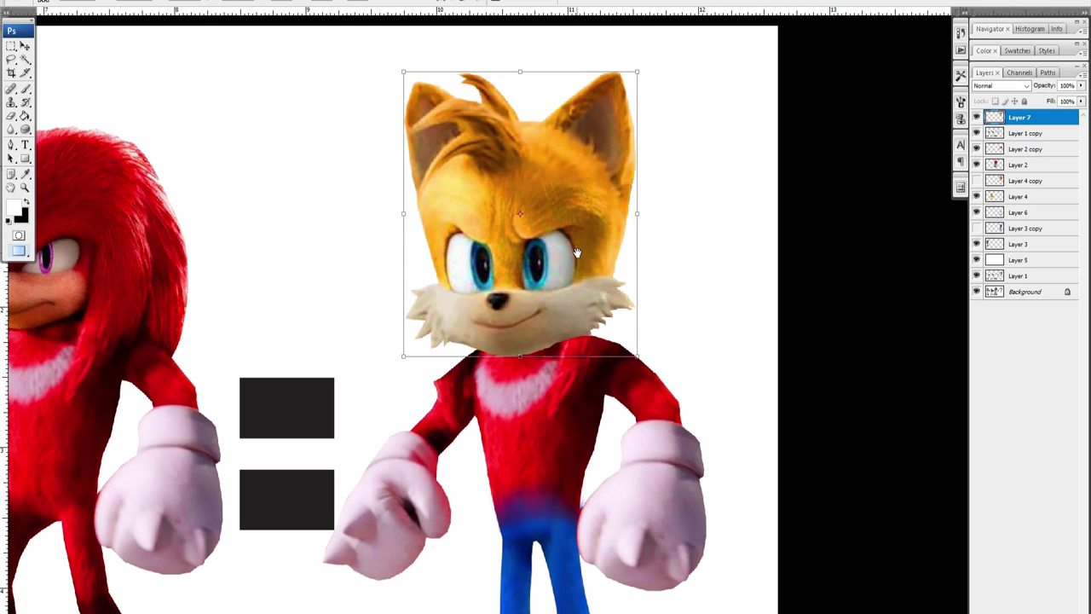
drag(406, 74, 409, 84)
Nudge the orange head down and to the right over the neck and apply the transform.
key(Down)
key(Down)
key(Down)
key(Down)
key(Down)
key(Down)
key(Down)
key(Down)
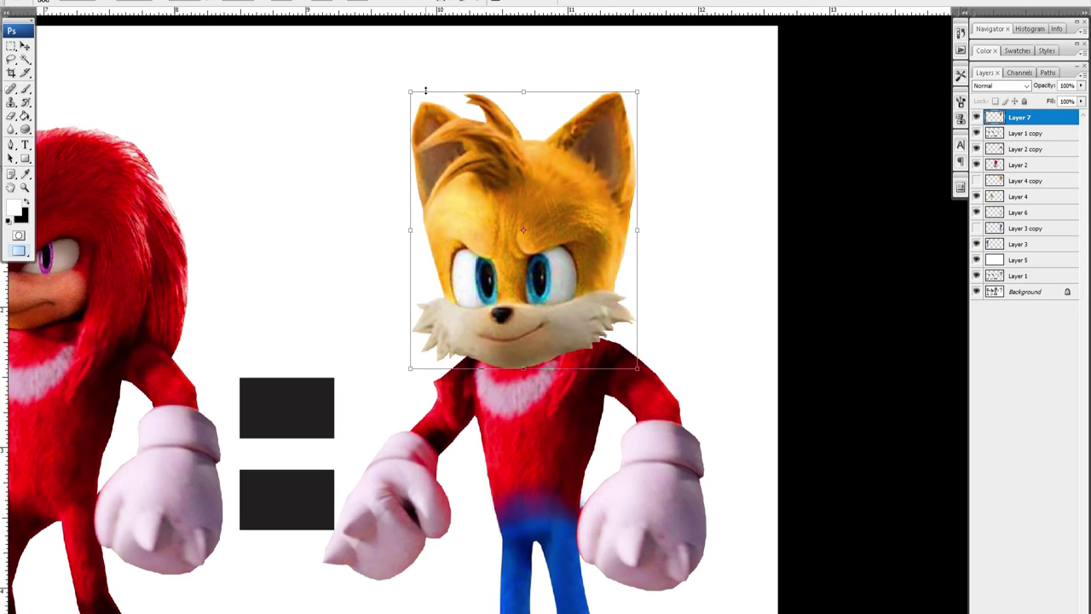
key(Down)
key(Down)
key(Down)
key(Down)
key(Down)
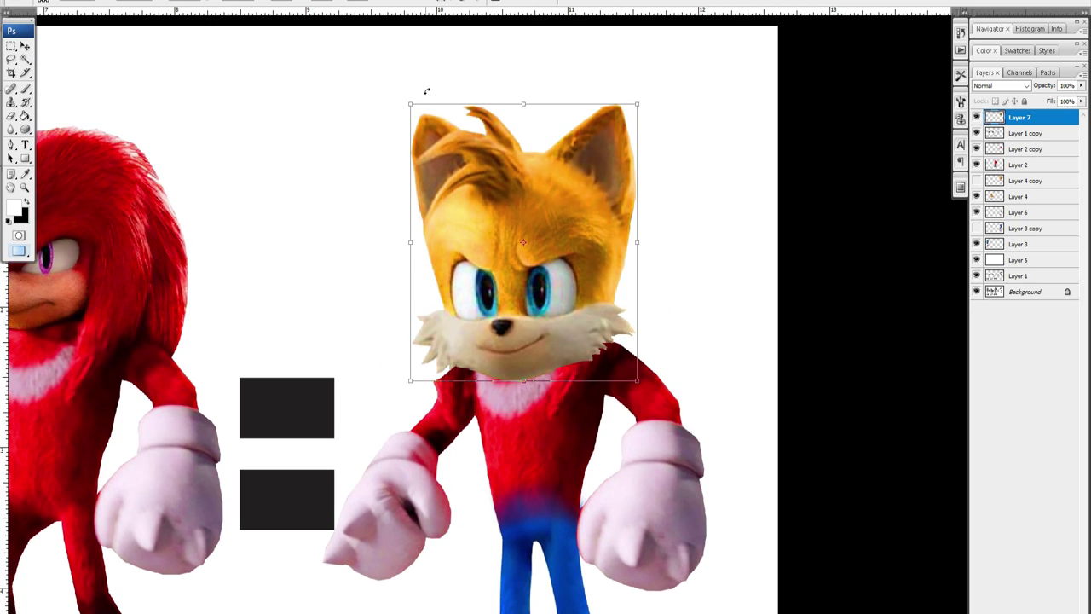
key(Up)
key(Up)
key(Up)
key(Up)
key(Up)
key(Up)
key(Up)
key(Right)
key(Right)
key(Right)
key(Right)
key(Right)
key(Right)
key(Right)
key(Right)
key(Right)
key(Right)
key(Right)
key(Right)
key(Right)
key(Right)
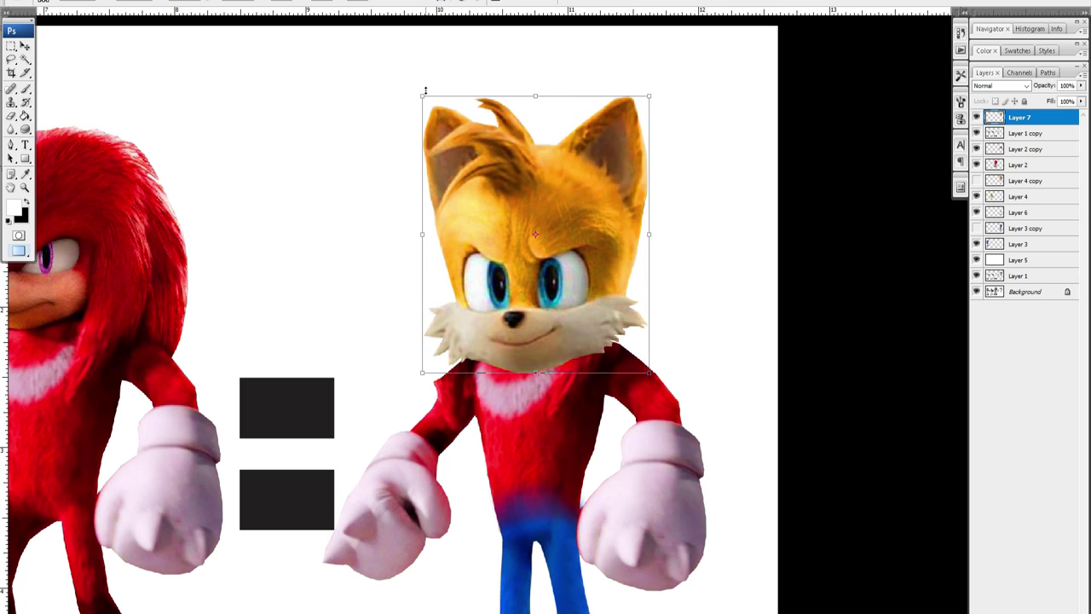
key(Return)
Select the blue legs on Layer 6 and move them slightly up into the red torso.
scroll(560, 313, down, 3)
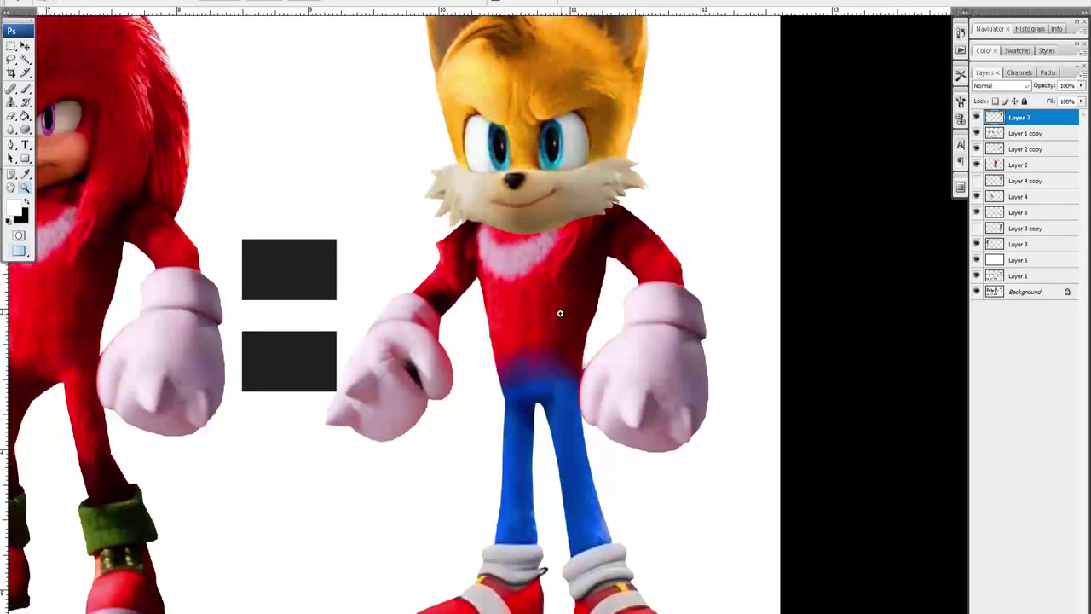
scroll(560, 313, down, 1)
key(v)
ctrl+click(583, 483)
drag(584, 483, 585, 460)
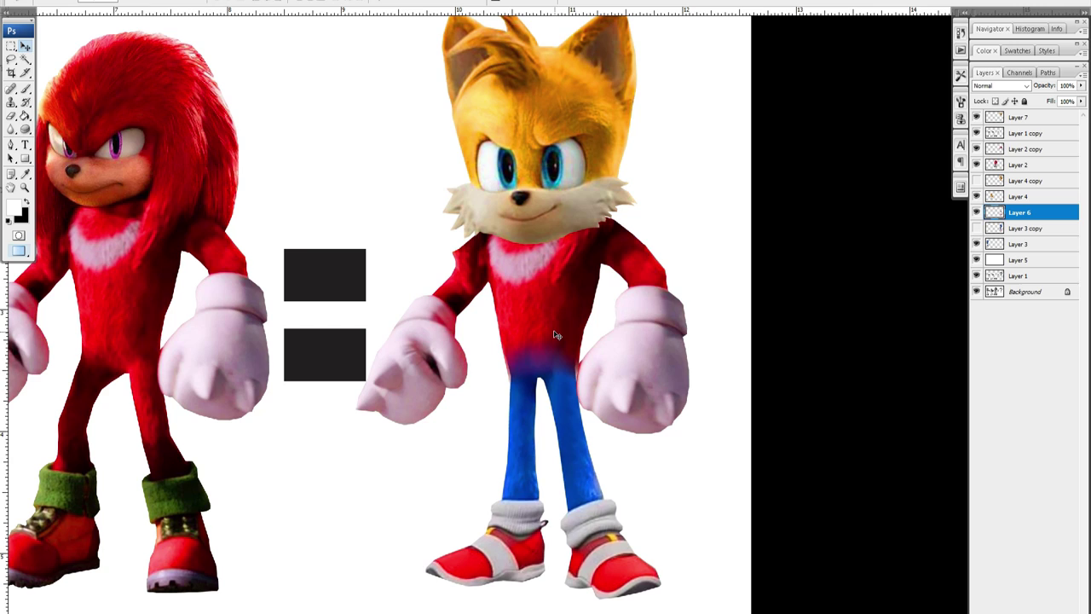
Distort the legs on Layer 6 by spreading both upper corners outward so the hips widen, and apply the transform.
key(ctrl+t)
drag(423, 277, 420, 279)
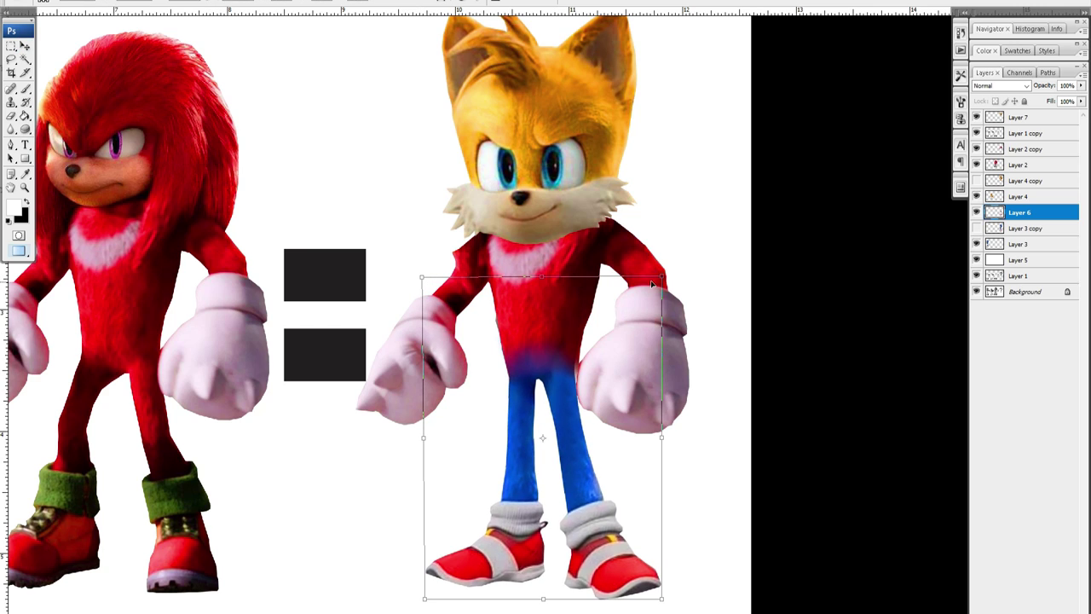
drag(665, 280, 673, 280)
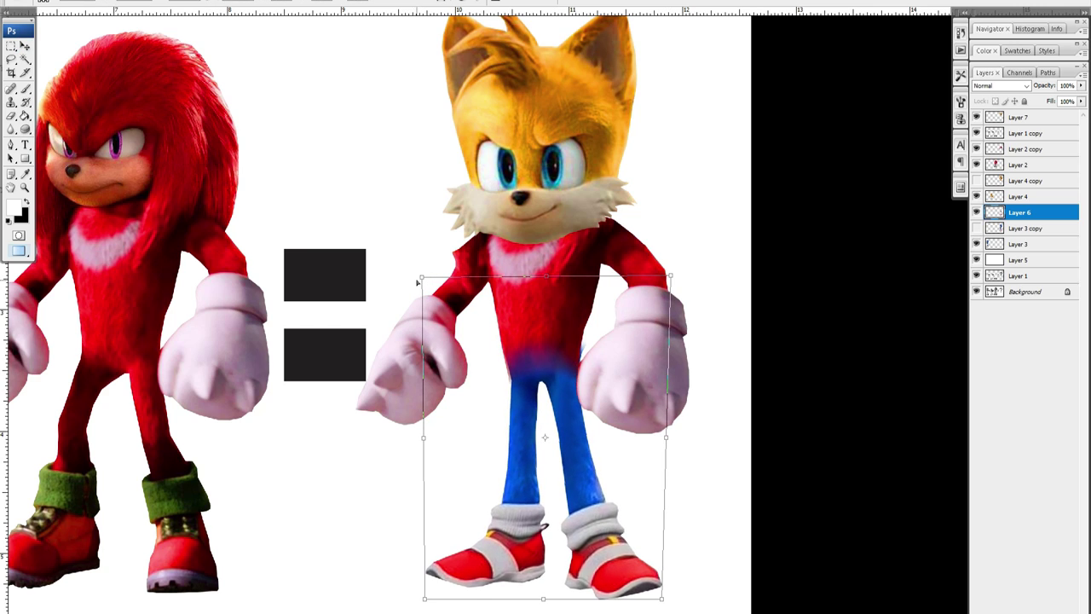
drag(418, 281, 412, 282)
drag(672, 278, 677, 277)
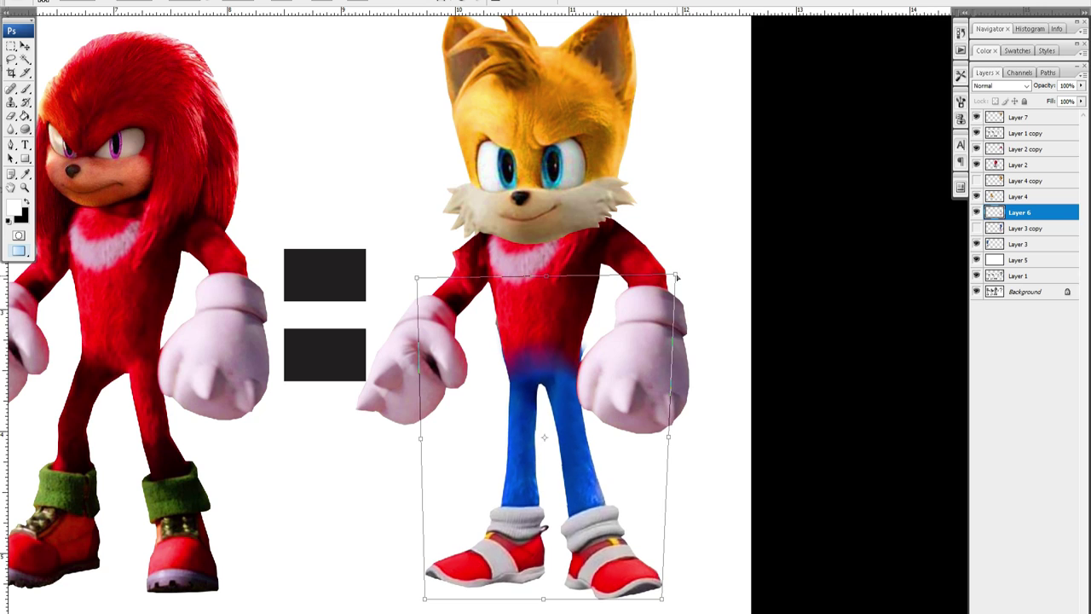
key(Return)
Try to erase the stray fringe along the waist's left edge on Layer 6 with the Eraser.
key(z)
drag(419, 265, 609, 434)
space+drag(554, 371, 542, 384)
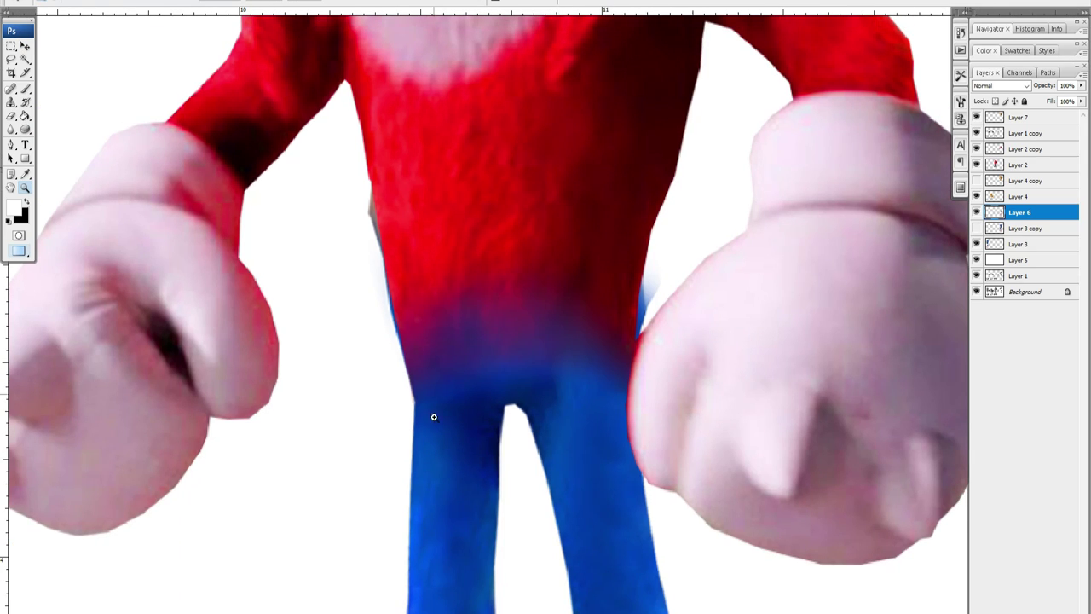
key(e)
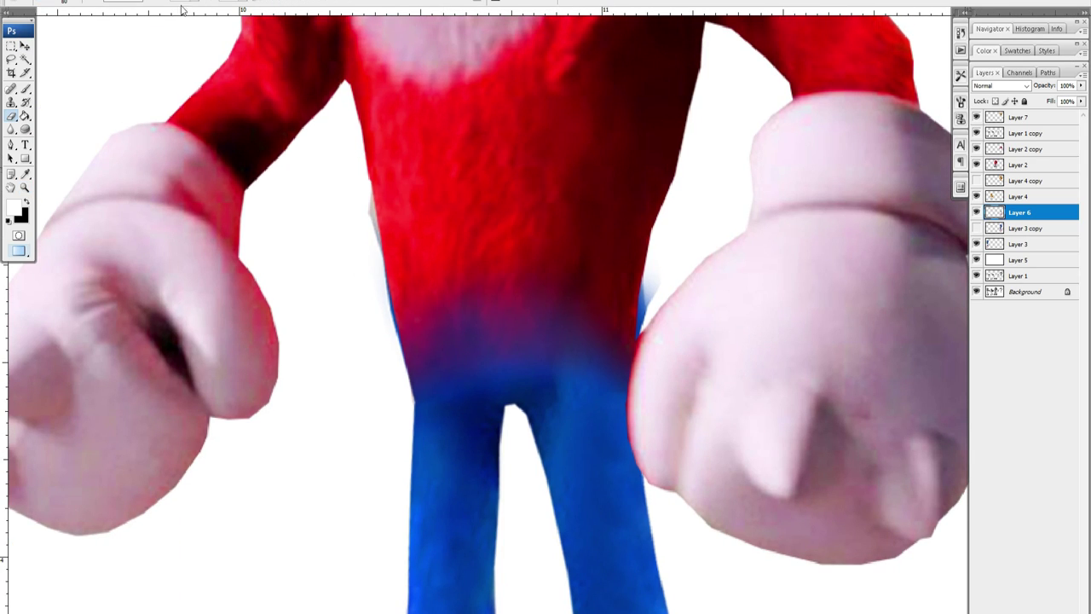
mouse_move(367, 145)
mouse_down()
mouse_move(366, 207)
mouse_move(390, 292)
mouse_move(361, 332)
mouse_up()
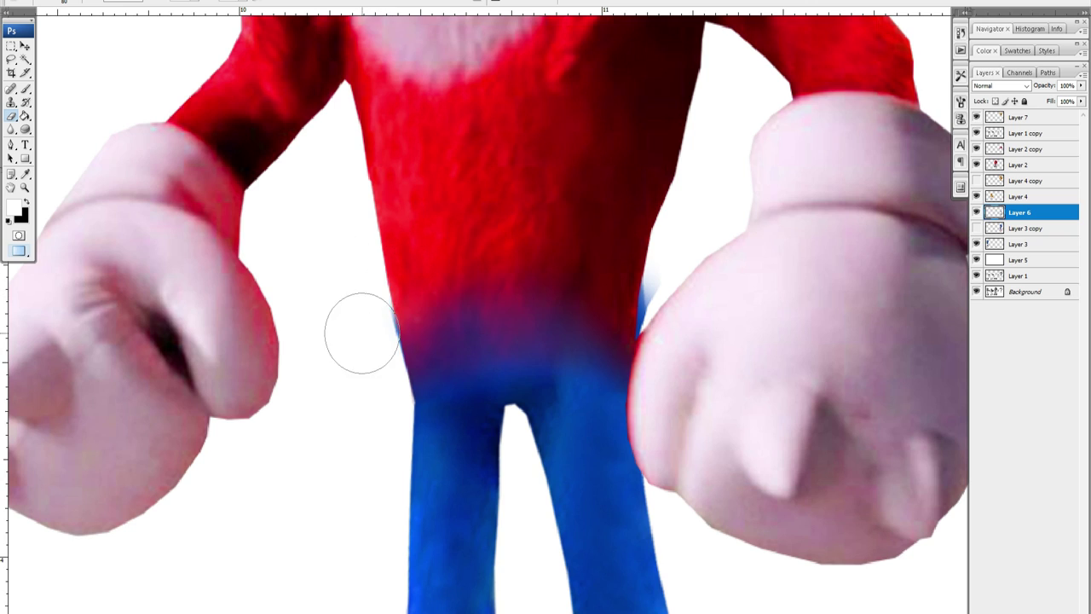
key(ctrl+alt+z)
key(ctrl+alt+z)
Outline the stray fringe on both sides of the waist with the Pen tool and delete it from Layer 6.
key(p)
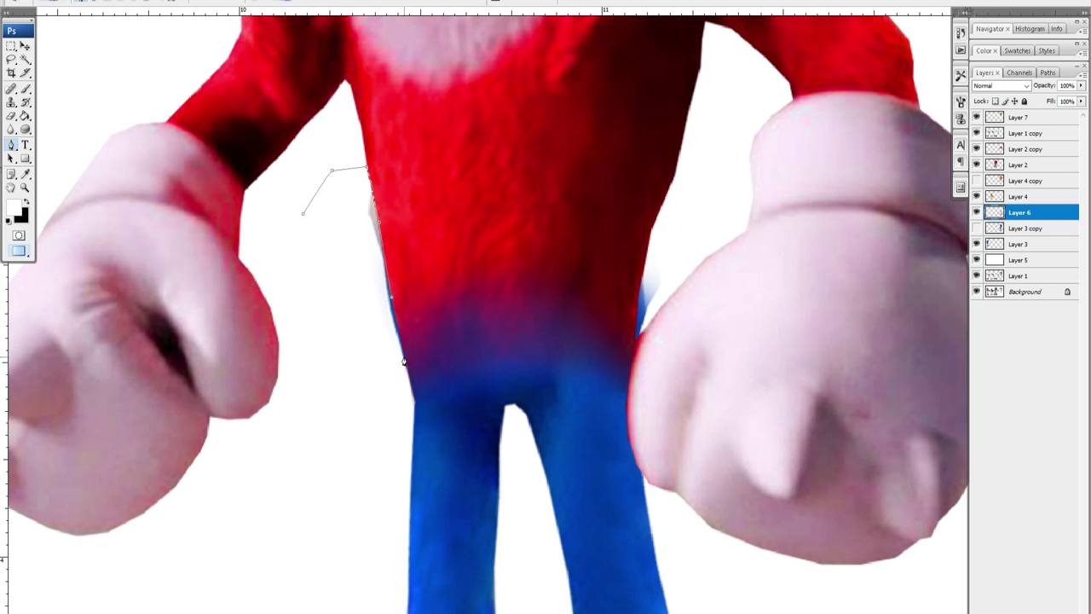
key(ctrl+Return)
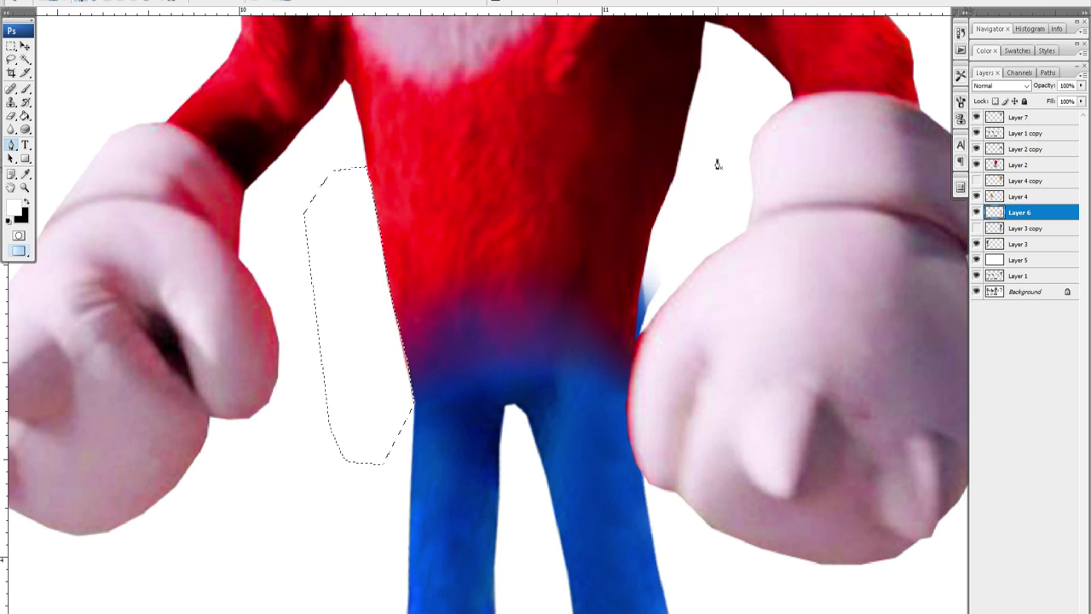
click(717, 161)
click(669, 200)
click(655, 223)
click(639, 292)
click(633, 348)
key(ctrl+Return)
key(Delete)
key(ctrl+d)
Outline the jagged outer edge of the left shoulder and upper arm with the Pen tool and delete it from Layer 2 copy.
key(z)
alt+click(527, 289)
alt+click(526, 289)
alt+click(526, 289)
drag(559, 187, 543, 371)
key(v)
click(516, 281)
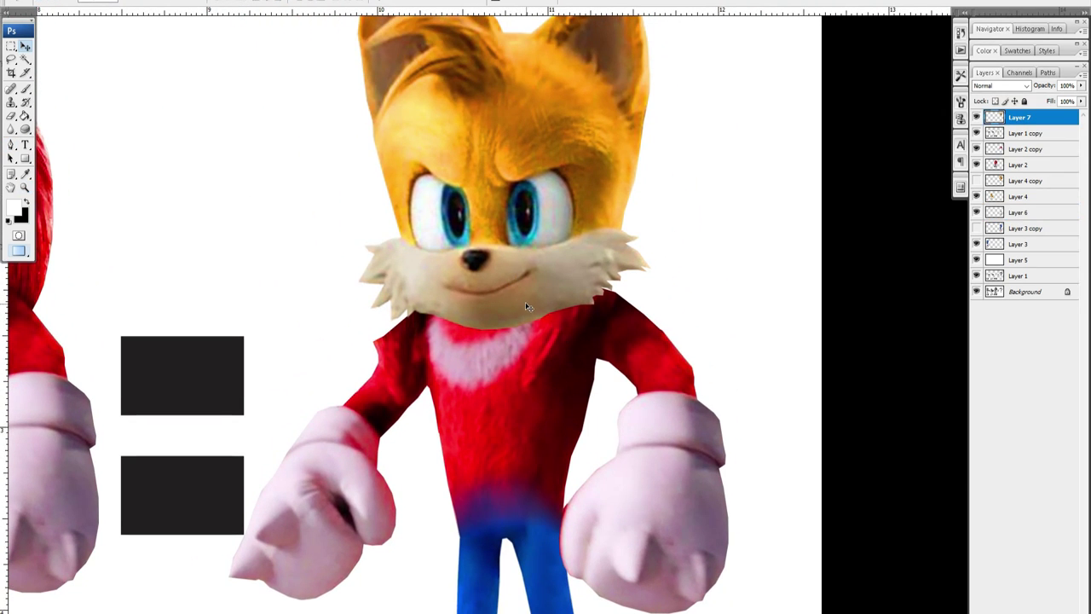
ctrl+click(532, 397)
key(z)
click(521, 379)
key(p)
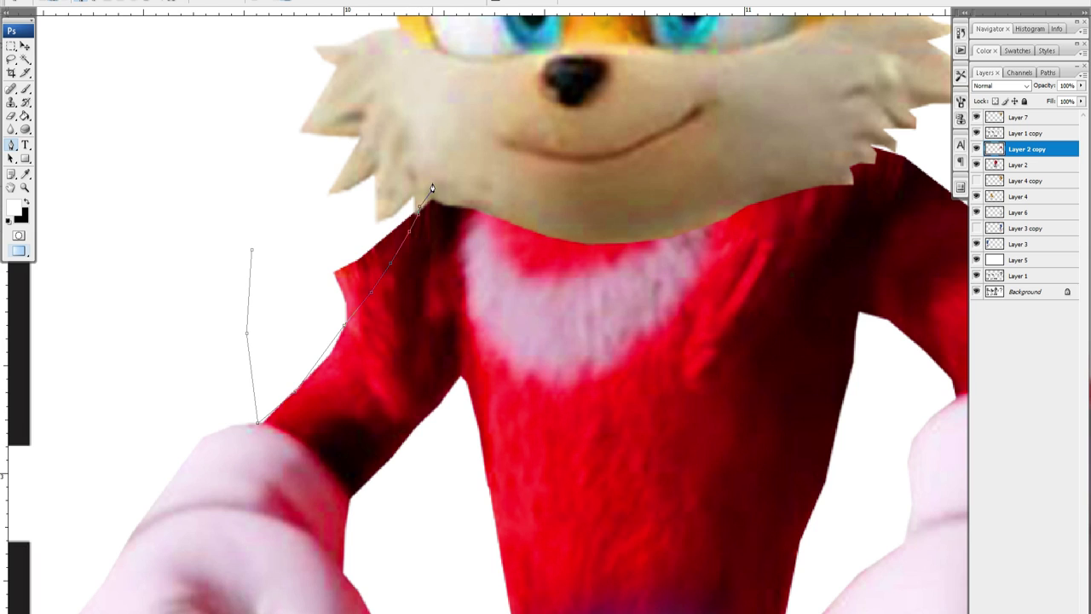
click(245, 130)
key(ctrl+Return)
key(Delete)
key(ctrl+d)
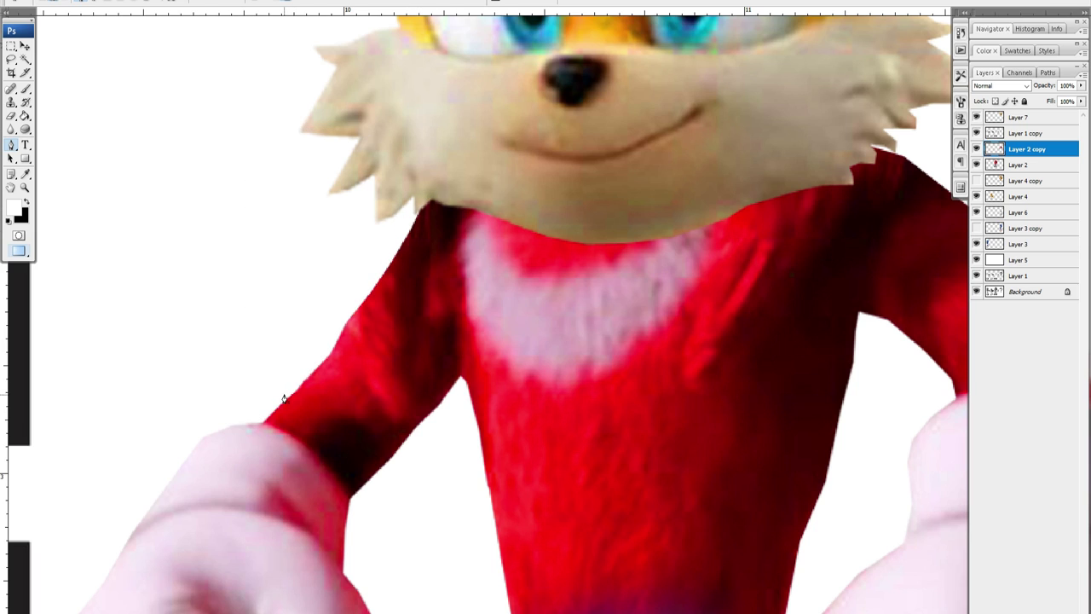
Clone clean red fur over the dark shadow between the chest and the right-hand shoulder on Layer 2 copy.
drag(622, 277, 223, 230)
drag(471, 273, 602, 279)
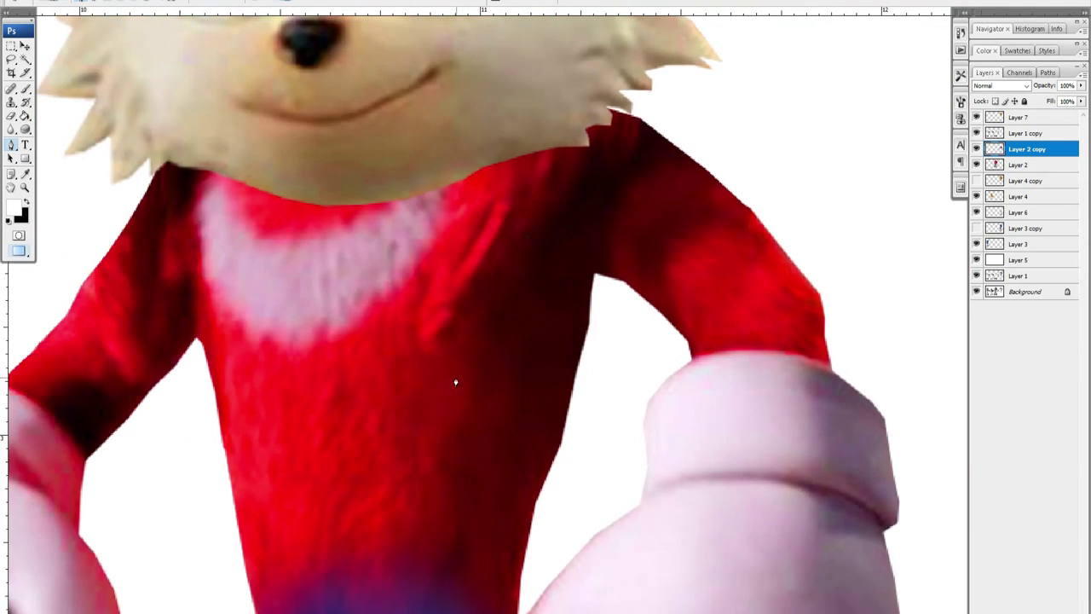
key(v)
key(s)
mouse_move(413, 360)
mouse_down()
mouse_move(491, 227)
mouse_move(525, 214)
mouse_move(544, 166)
mouse_up()
alt+click(440, 383)
mouse_move(521, 307)
mouse_down()
mouse_move(526, 265)
mouse_move(614, 171)
mouse_move(557, 241)
mouse_up()
alt+click(496, 297)
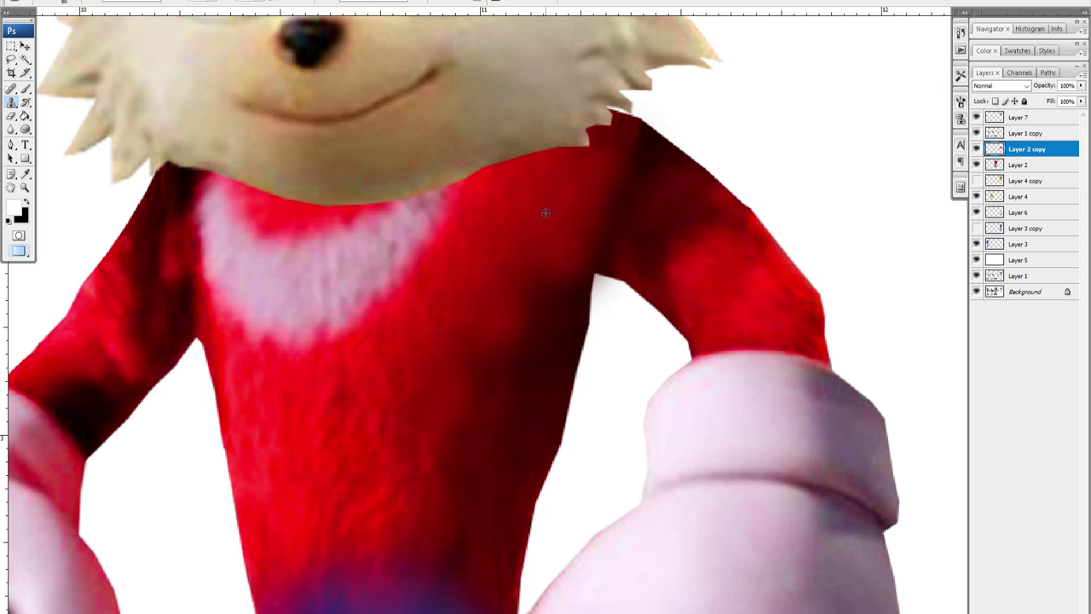
alt+click(546, 213)
click(526, 299)
alt+click(508, 296)
click(450, 373)
Restrict cloning to the outline of Layer 2 copy, clone red fur over the left-hand arm's dark shadow, and deselect.
key(z)
alt+click(434, 319)
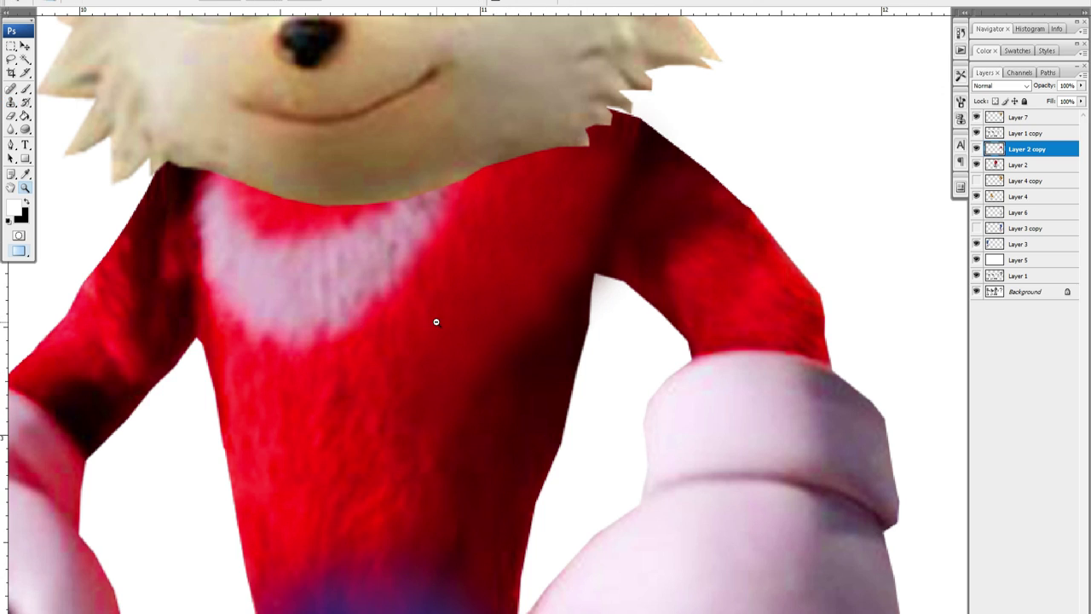
alt+click(436, 322)
click(338, 303)
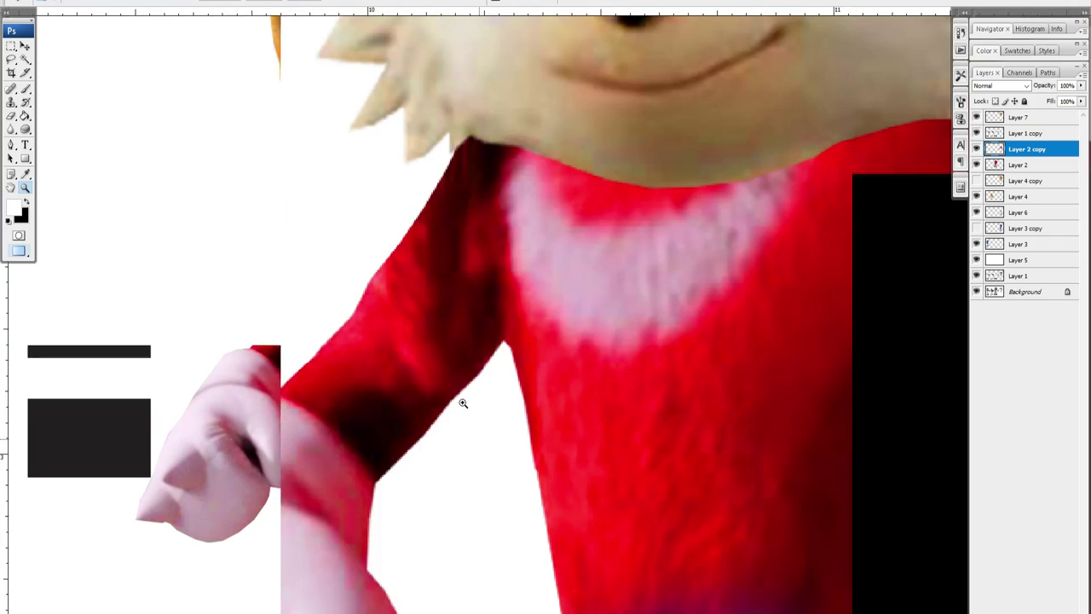
key(s)
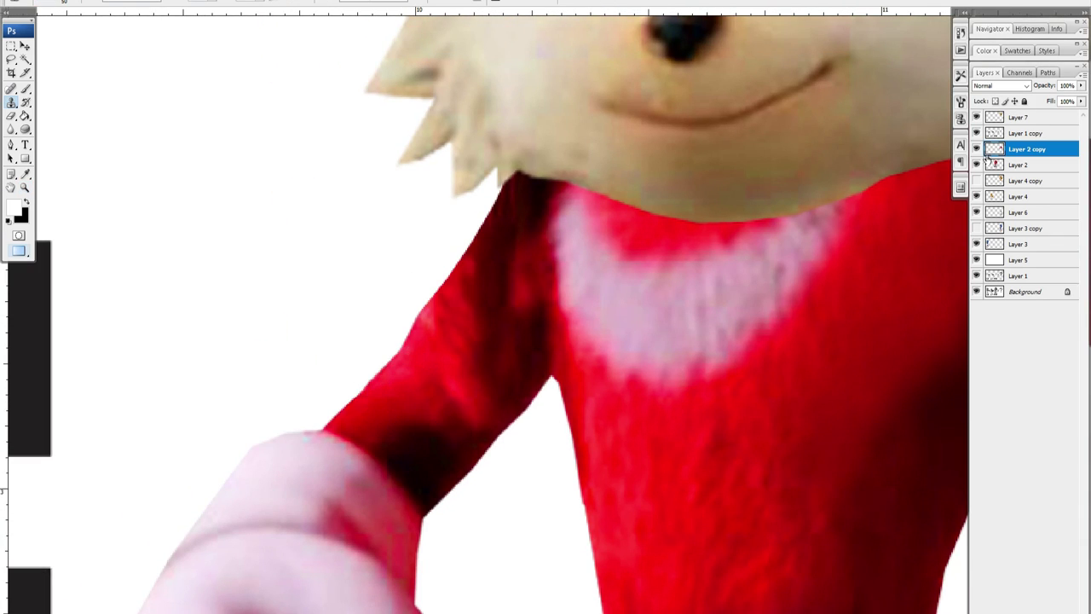
ctrl+click(991, 152)
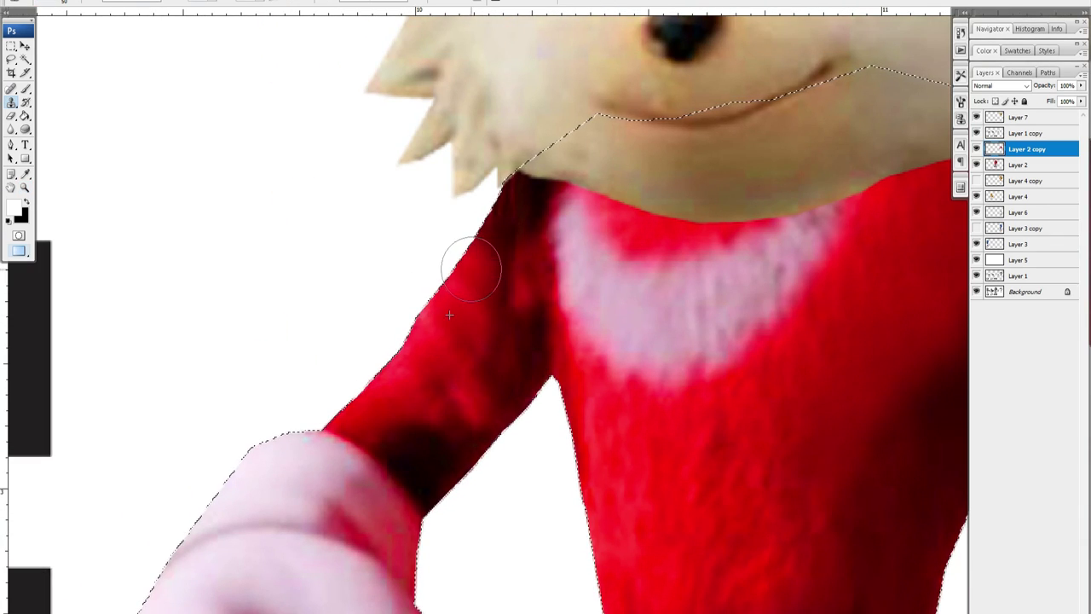
alt+click(426, 370)
click(444, 367)
mouse_move(474, 389)
mouse_down()
mouse_move(452, 414)
mouse_move(486, 393)
mouse_move(463, 424)
mouse_up()
alt+click(509, 346)
key(z)
alt+click(508, 369)
alt+click(508, 370)
alt+click(508, 370)
key(ctrl+d)
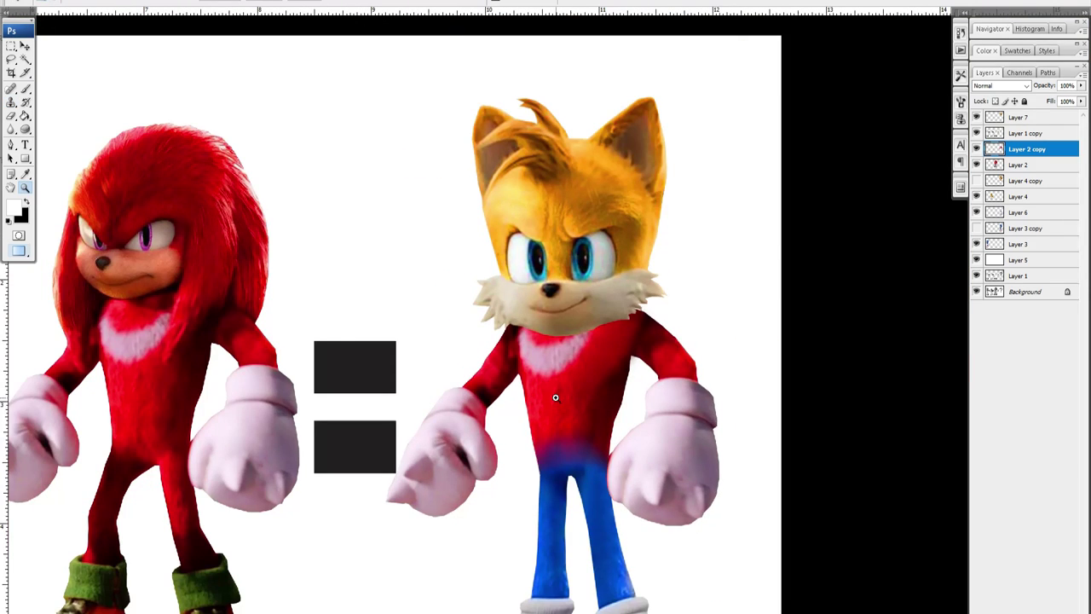
Scale the head on Layer 7 down slightly, nudge it down onto the shoulders, and apply the transform.
alt+click(556, 397)
drag(493, 389, 564, 344)
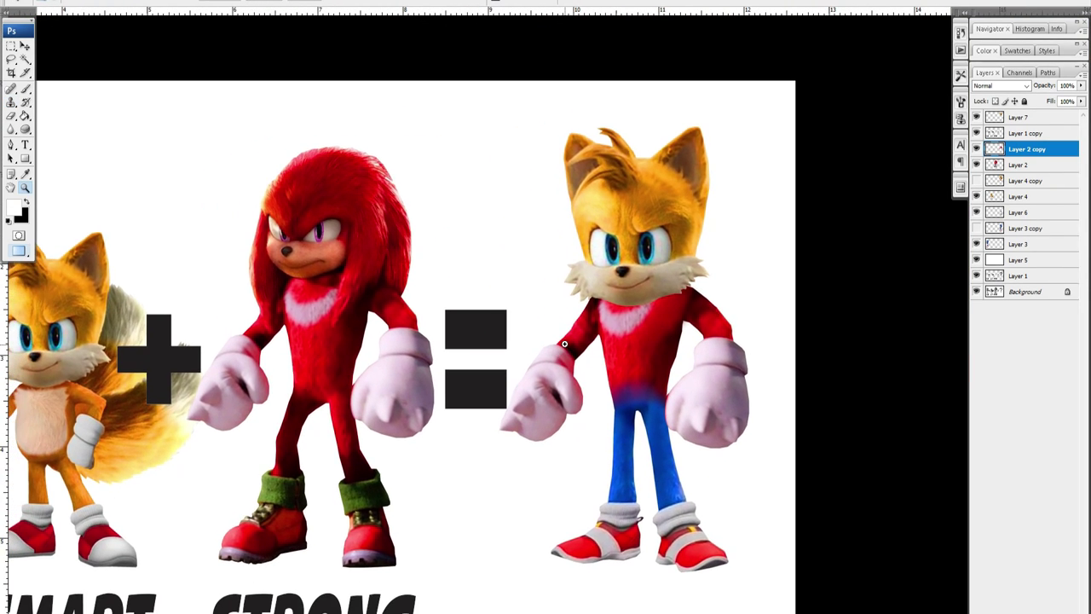
key(v)
ctrl+click(671, 231)
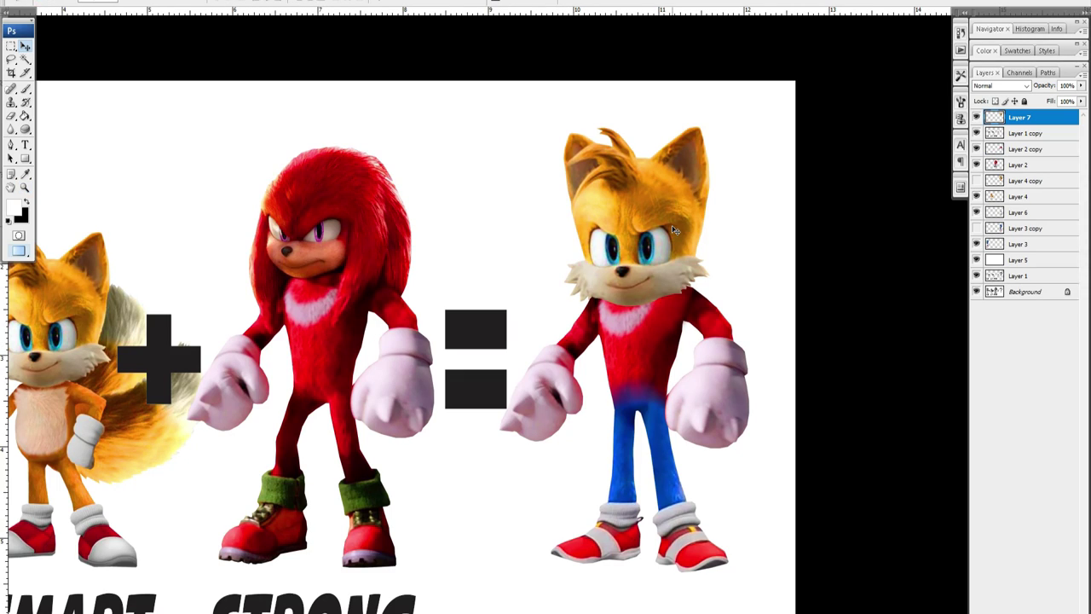
key(ctrl+t)
drag(566, 127, 568, 134)
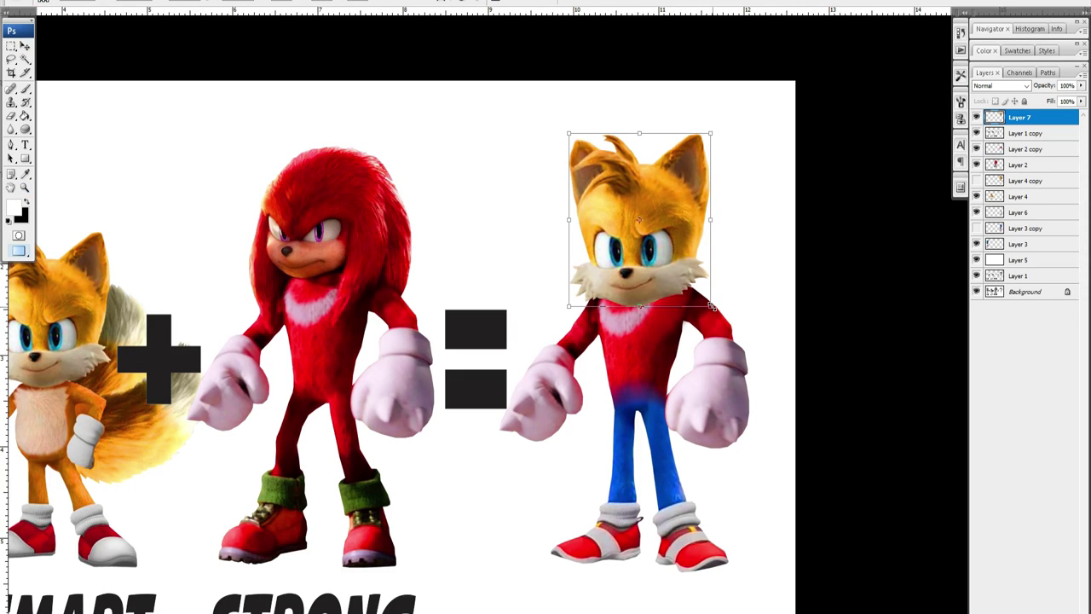
drag(714, 307, 705, 304)
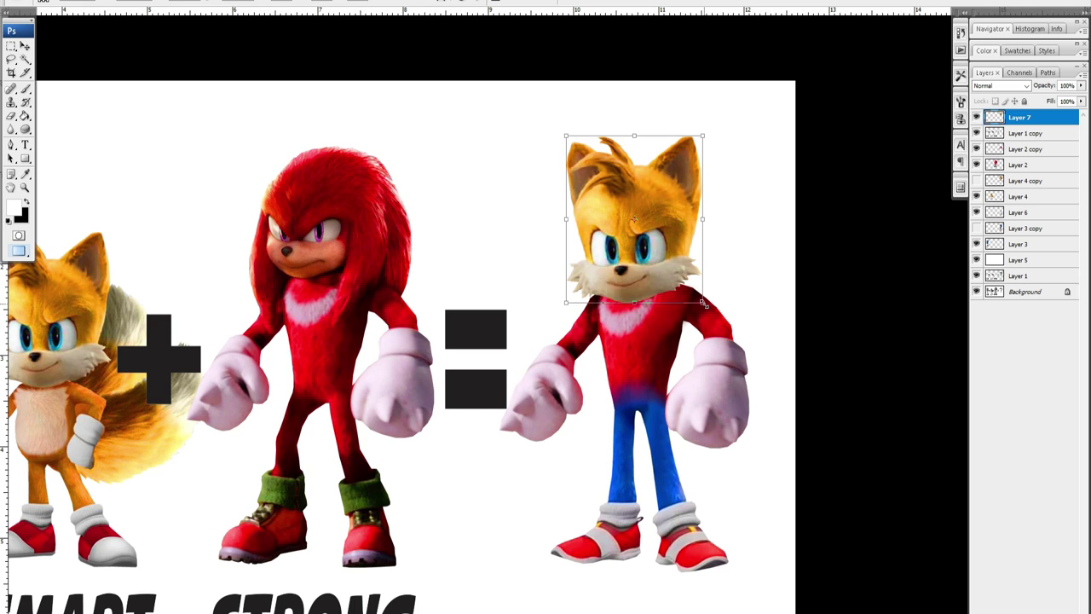
key(Down)
key(Down)
key(Down)
key(Down)
key(Down)
key(Down)
key(Up)
key(Up)
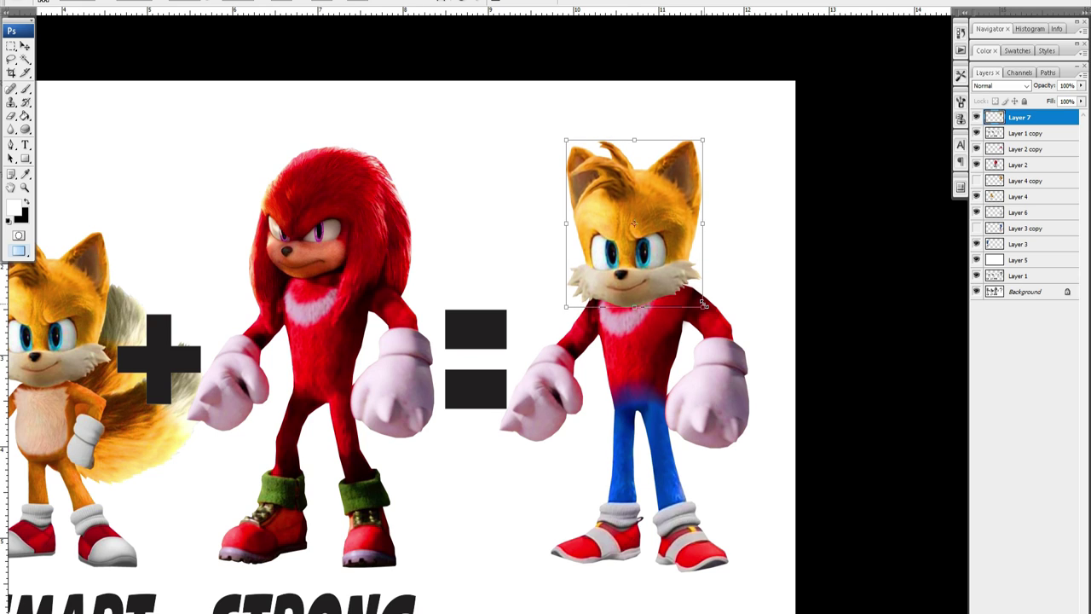
key(Return)
Slightly lower the saturation of the torso and arms on Layer 2 copy with Hue/Saturation.
drag(532, 114, 758, 392)
key(alt+bracketleft)
key(alt+bracketleft)
key(ctrl+u)
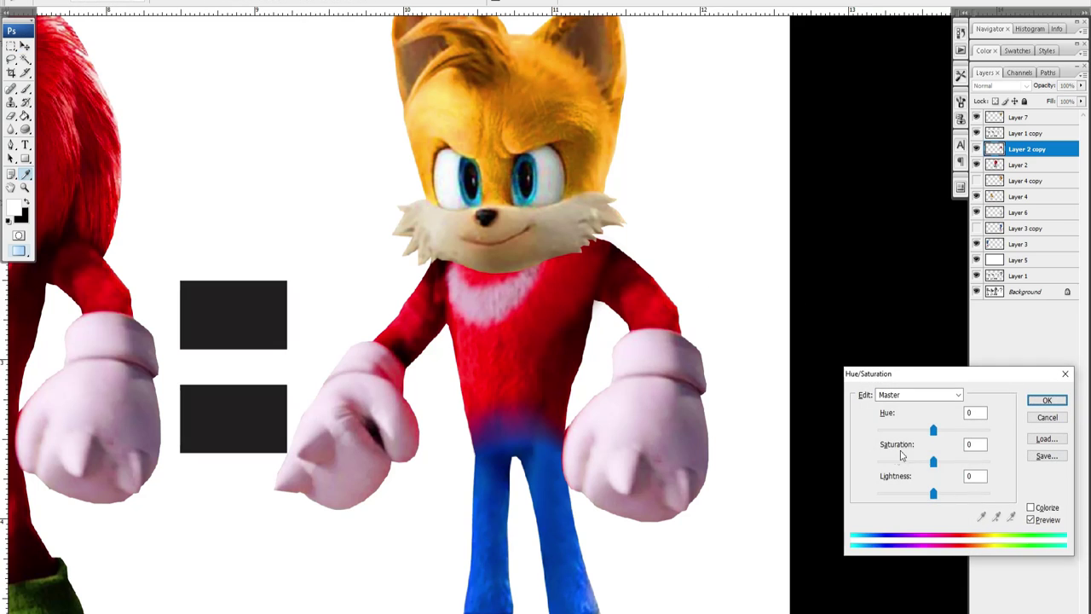
drag(933, 461, 929, 463)
click(1047, 401)
Raise the saturation of the torso and arms on Layer 2 copy with Hue/Saturation.
alt+click(560, 300)
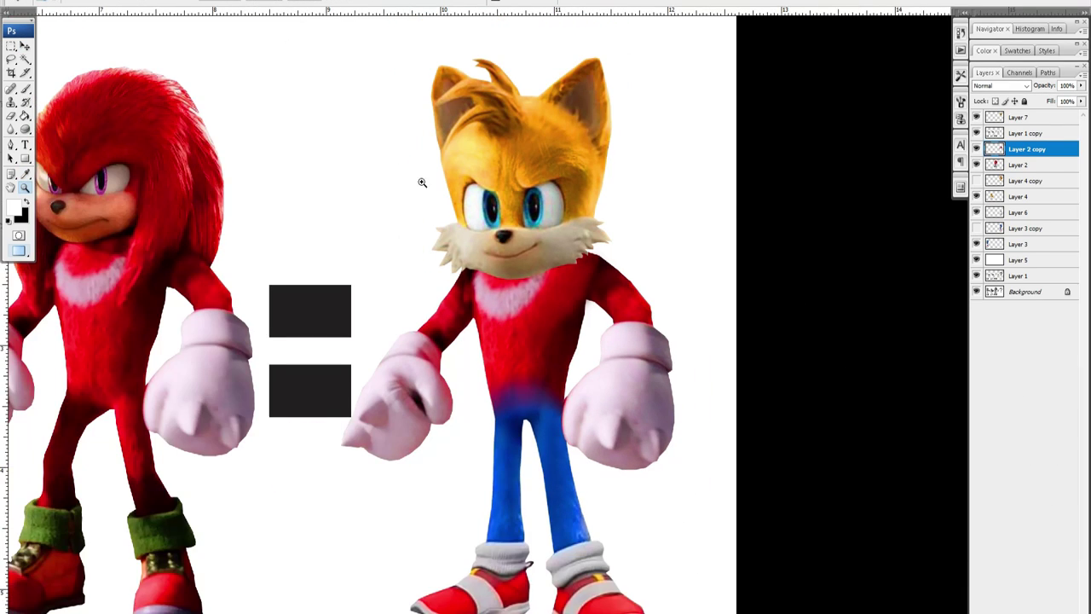
scroll(511, 222, down, 1)
key(ctrl+l)
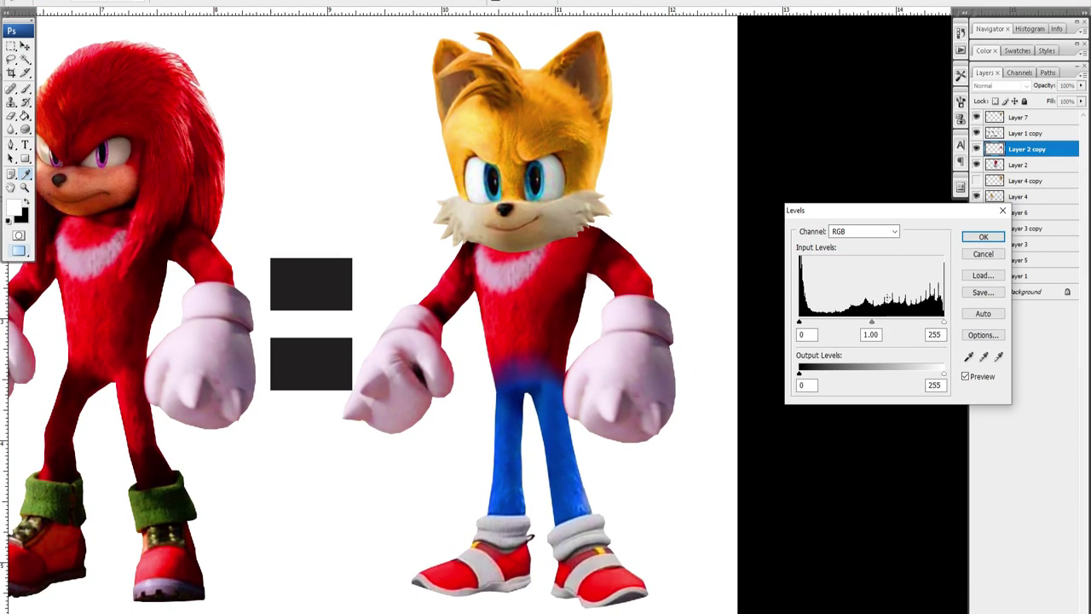
key(Escape)
key(ctrl+u)
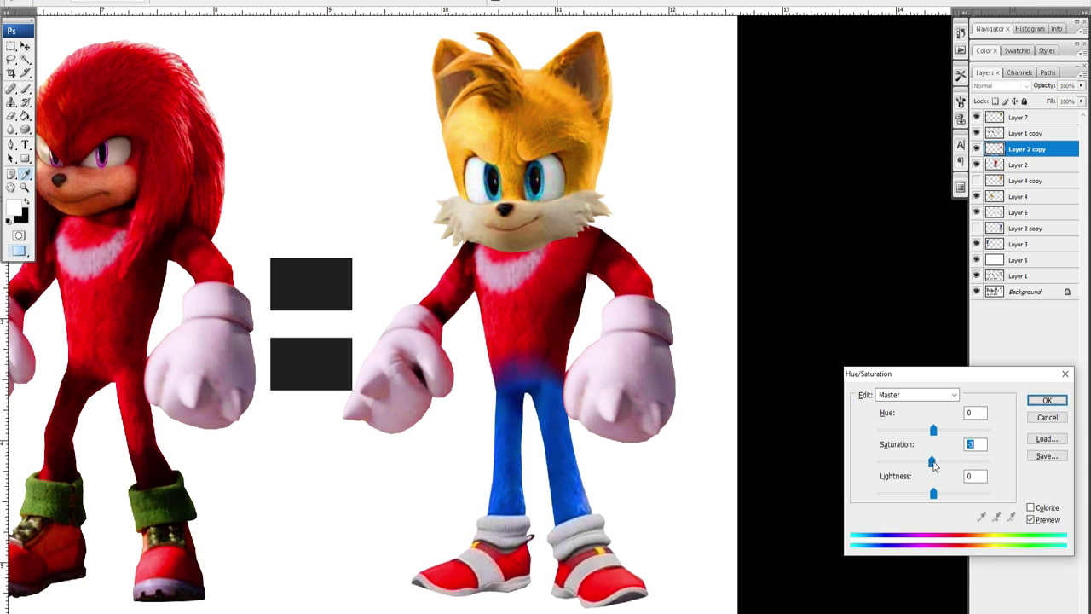
drag(933, 463, 964, 467)
click(1047, 401)
Increase the saturation of the head on Layer 7 with Hue/Saturation.
click(1021, 117)
key(ctrl+u)
click(1047, 401)
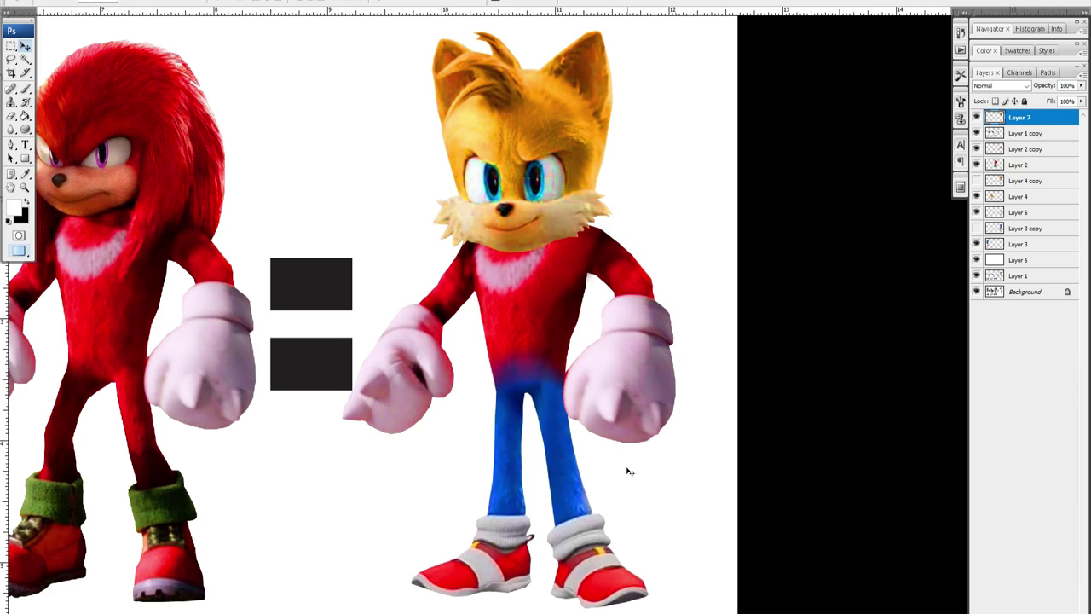
Increase the saturation of the blue legs and shoes on Layer 6 with Hue/Saturation.
click(580, 489)
key(ctrl+i)
key(ctrl+z)
key(ctrl+u)
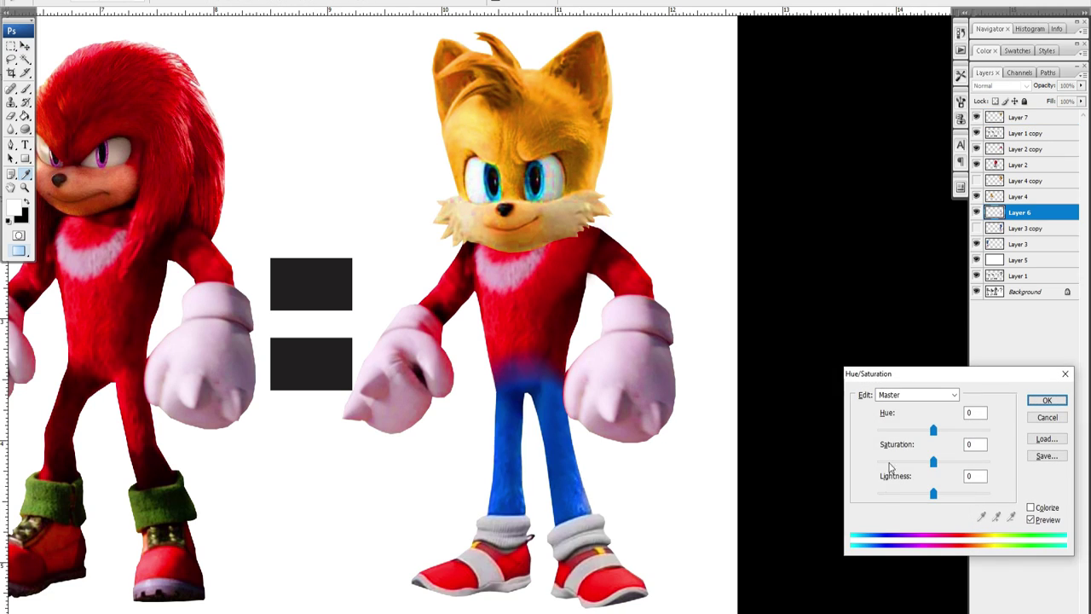
drag(935, 463, 965, 463)
click(1039, 403)
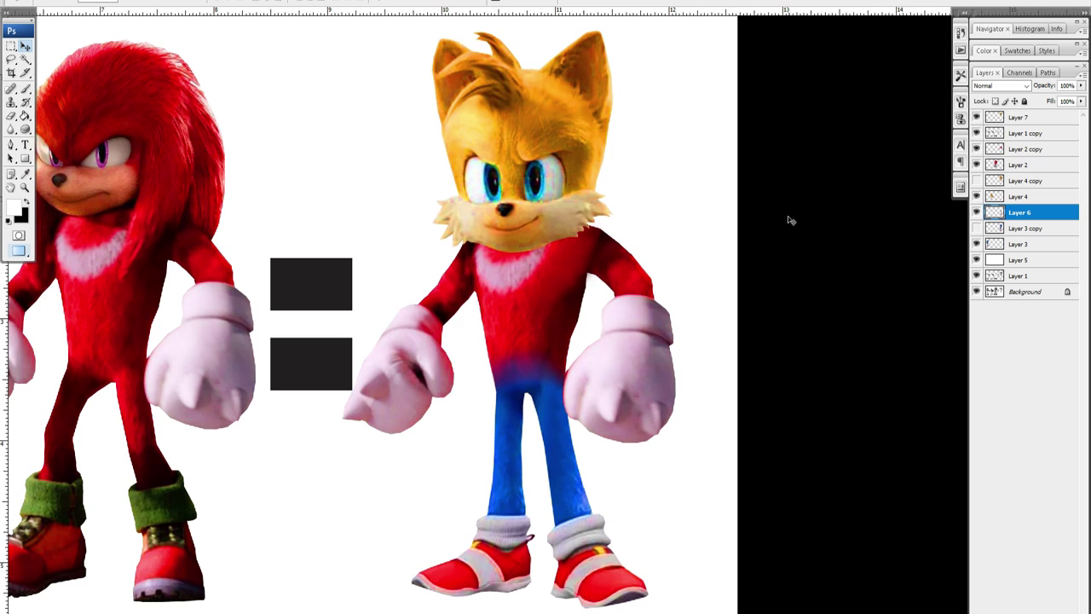
Lighten the muzzle and cheek fur of the head on Layer 7 with the Dodge tool.
ctrl+click(525, 134)
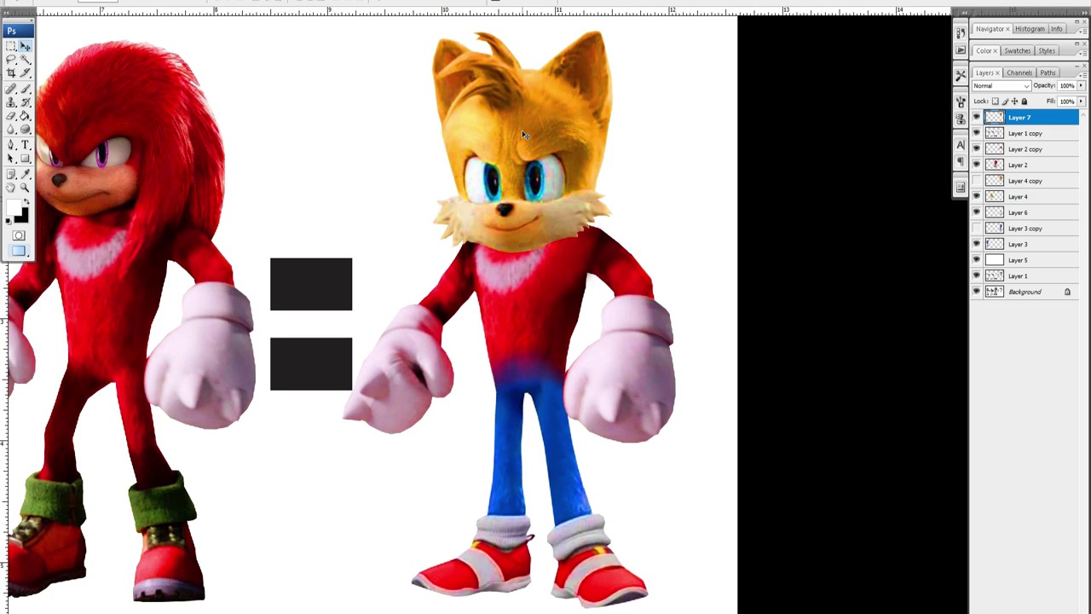
key(ctrl+u)
click(1044, 418)
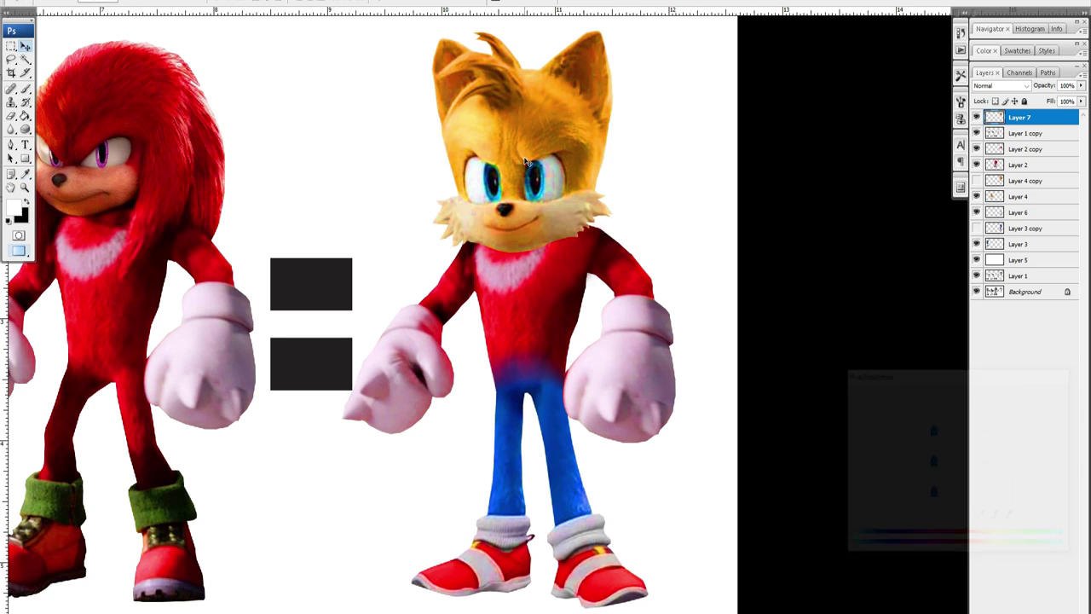
key(z)
drag(424, 120, 648, 308)
right_click(25, 129)
click(55, 127)
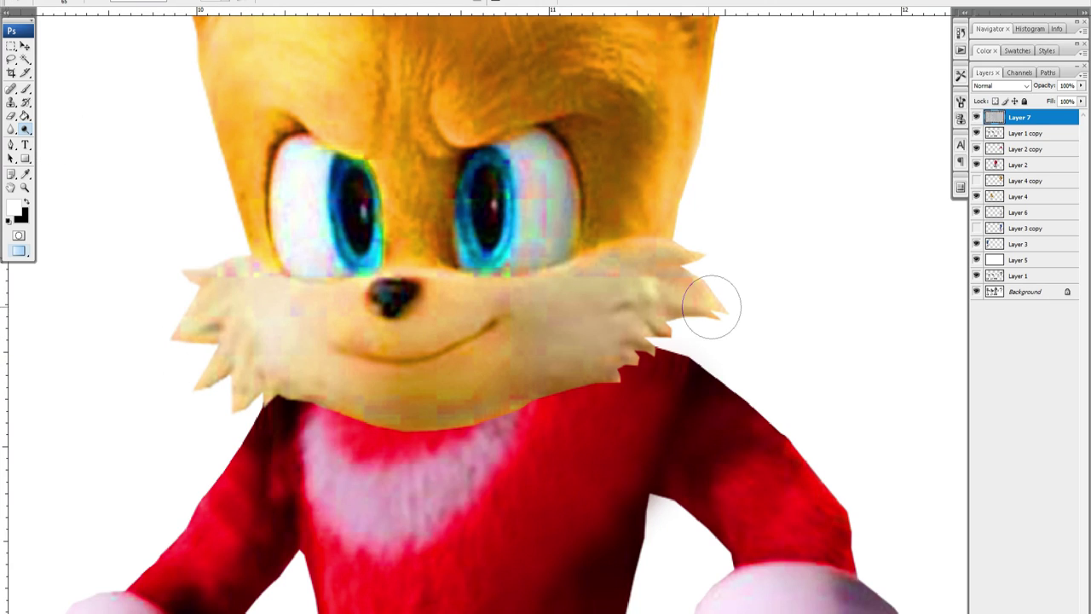
key(z)
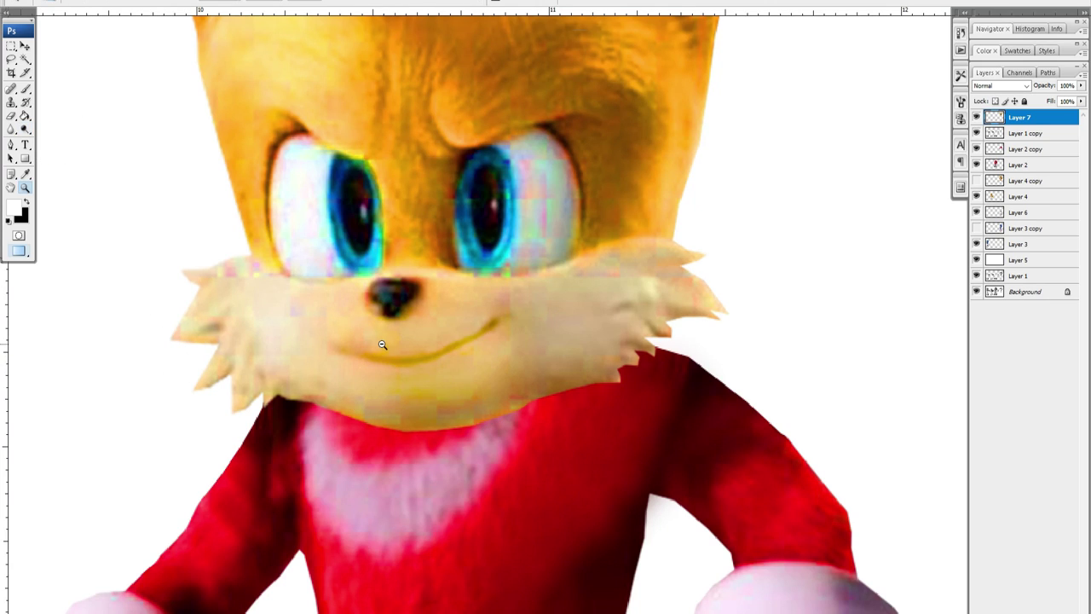
Shade the upper torso and shoulders on Layer 2 copy with the Burn tool, using a reduced brush size.
alt+click(409, 341)
alt+click(410, 342)
drag(478, 414, 496, 371)
click(460, 331)
key(v)
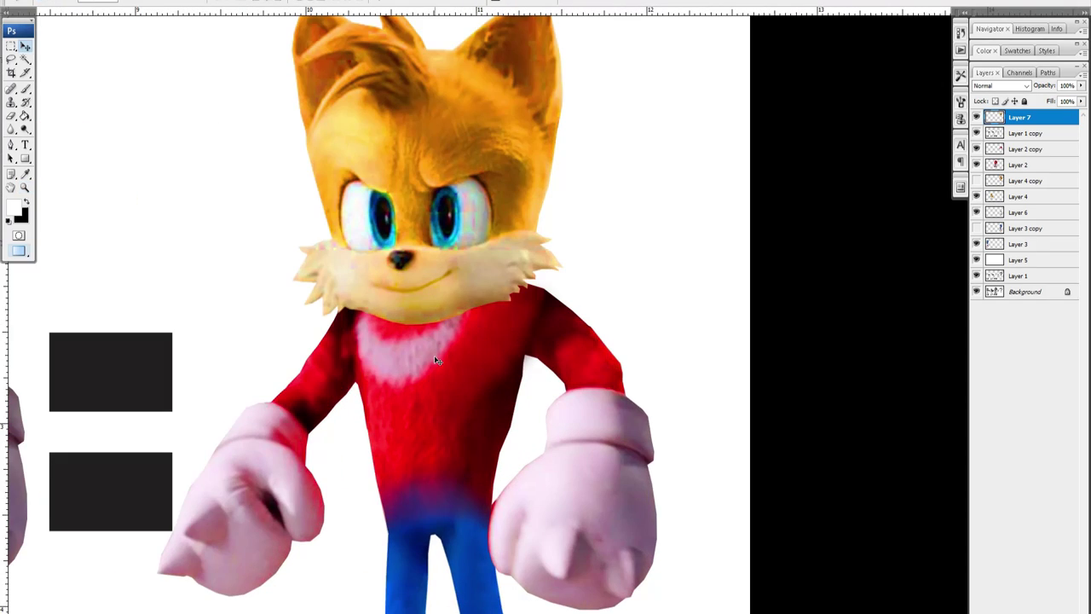
click(433, 371)
right_click(25, 130)
click(68, 127)
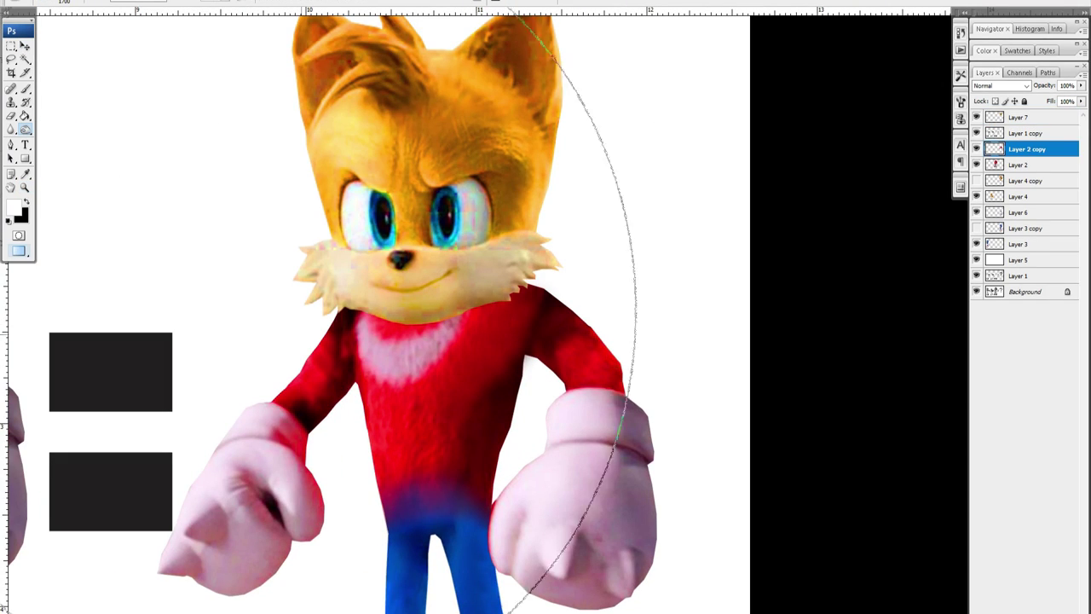
key(bracketleft)
key(bracketleft)
mouse_move(360, 319)
mouse_down()
mouse_move(597, 288)
mouse_move(582, 287)
mouse_up()
Examine the fused figure's colours and proportions up close and beside the red character.
key(z)
alt+click(484, 292)
alt+click(482, 289)
click(659, 438)
click(660, 438)
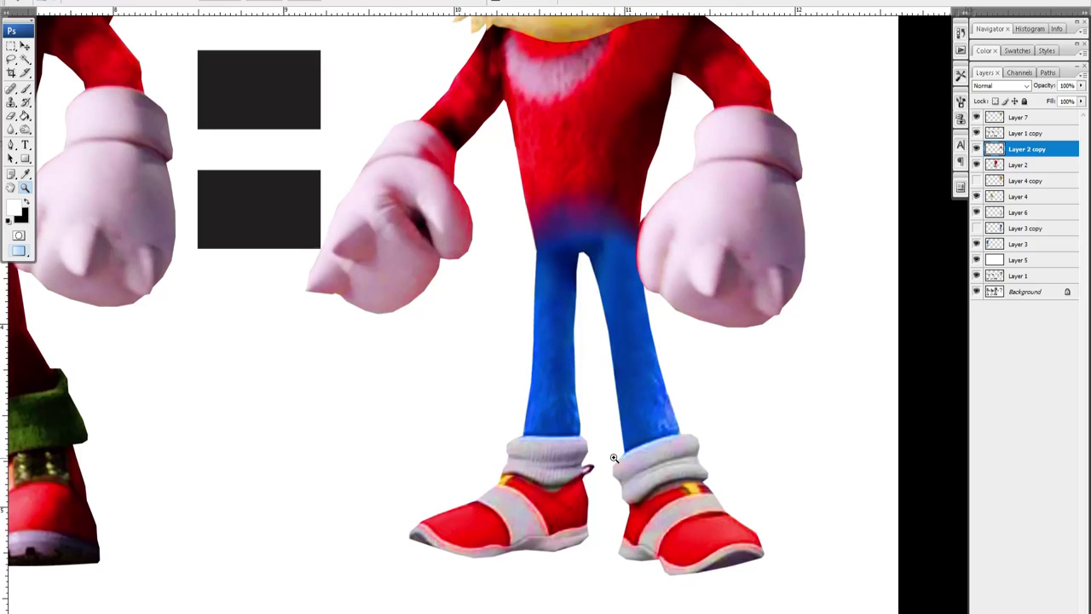
click(659, 438)
drag(498, 577, 889, 398)
alt+click(584, 358)
alt+click(480, 378)
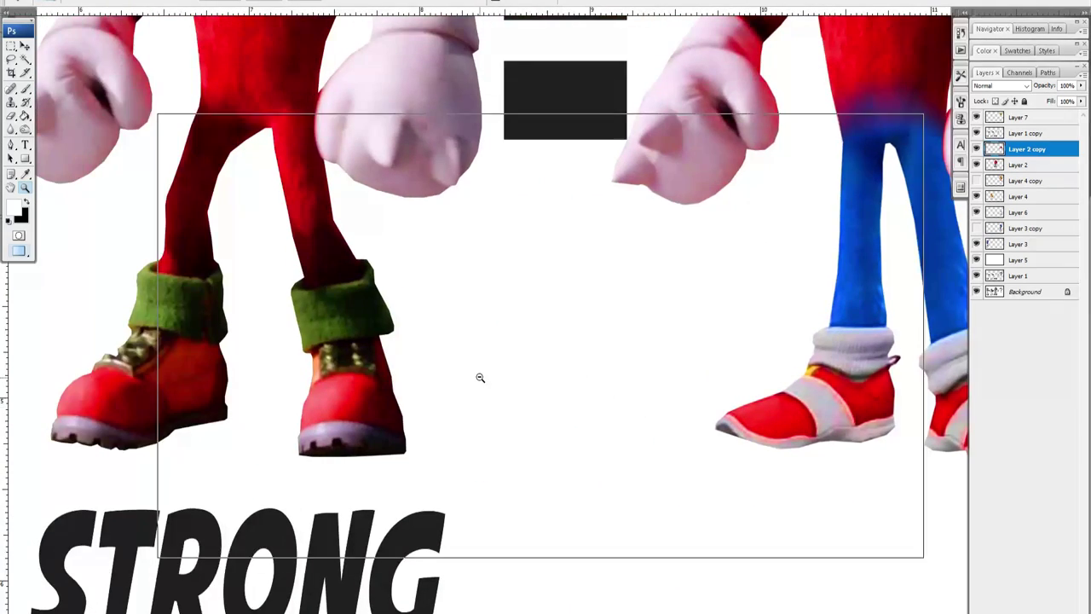
drag(629, 356, 507, 392)
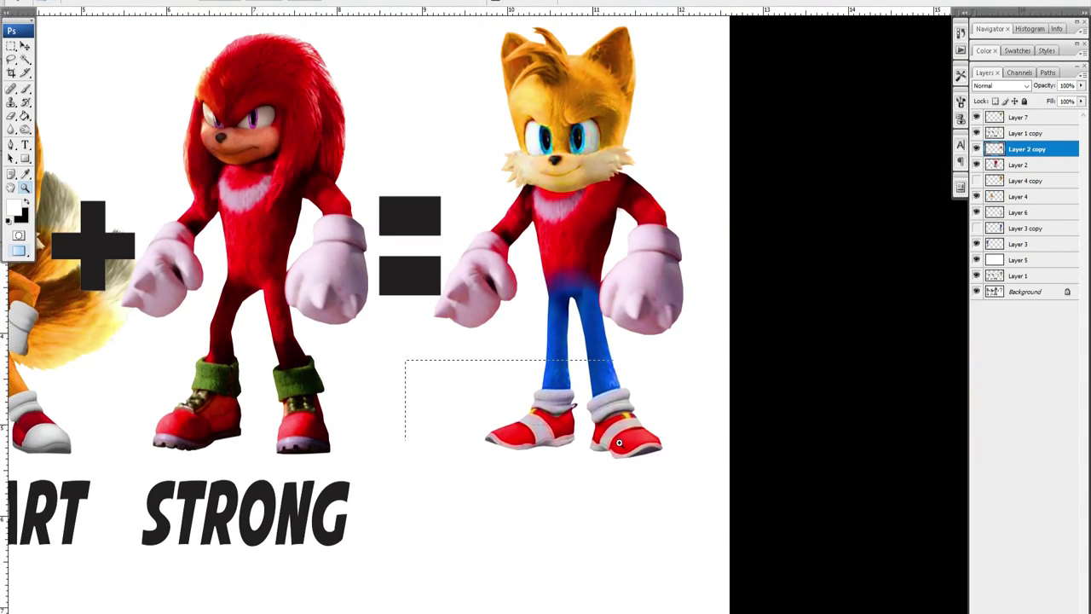
Outline the left-hand shoe and sock with the Pen tool and copy them from Layer 6 to a new layer.
drag(619, 443, 716, 480)
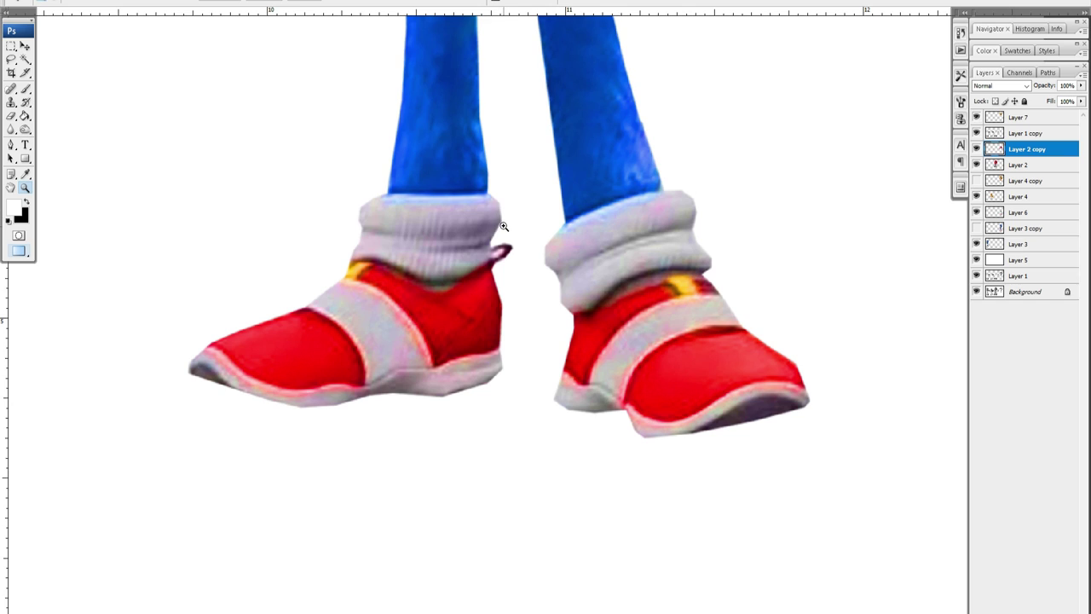
key(v)
click(514, 311)
key(p)
drag(503, 426, 502, 460)
click(520, 471)
click(528, 369)
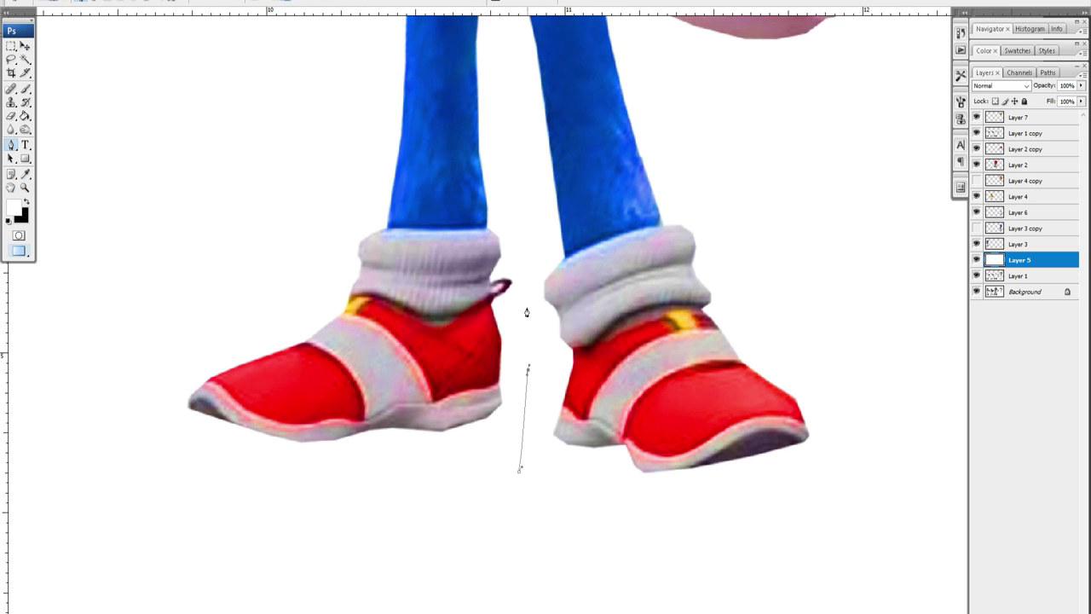
click(387, 228)
drag(292, 231, 253, 243)
click(158, 319)
drag(158, 423, 168, 445)
drag(283, 502, 298, 507)
click(446, 513)
key(ctrl+Return)
key(v)
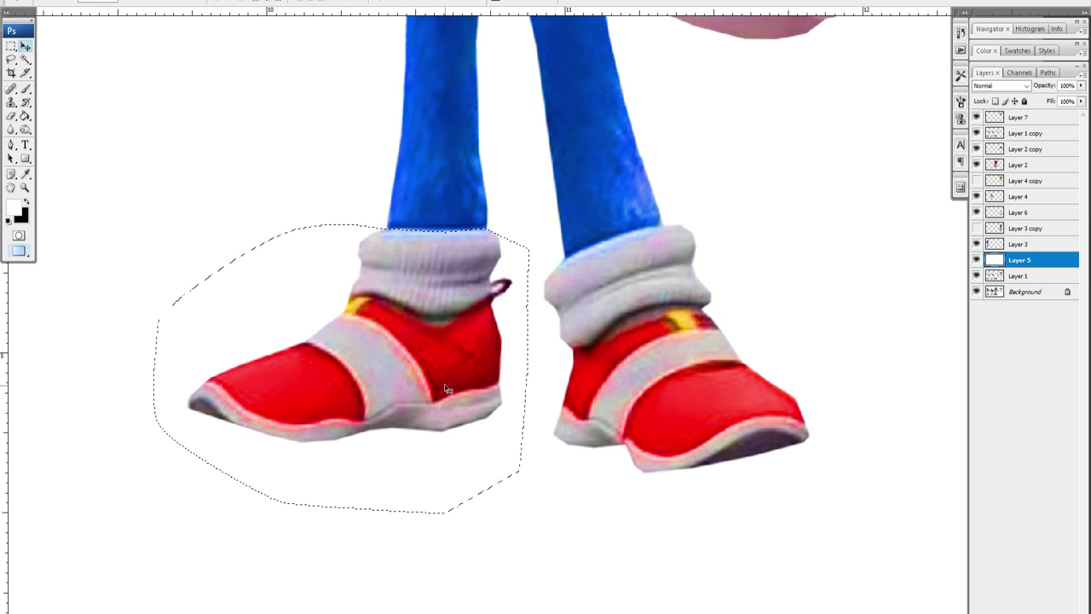
click(421, 307)
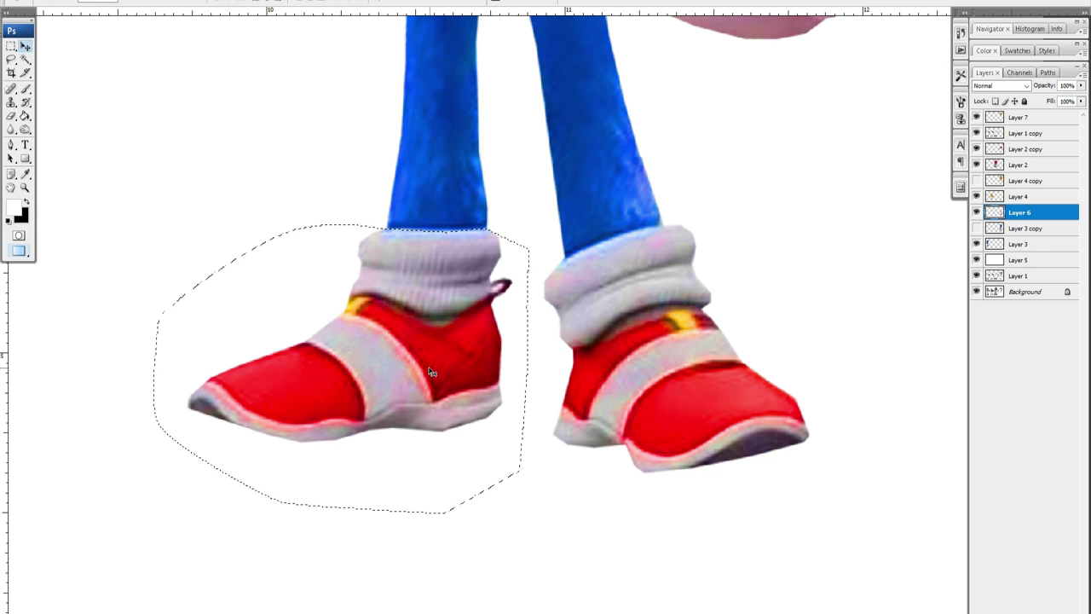
key(ctrl+j)
Outline the right-hand shoe and sock with the Pen tool and copy them from Layer 6 to a new layer.
key(alt+bracketleft)
key(p)
click(839, 304)
click(758, 245)
click(695, 221)
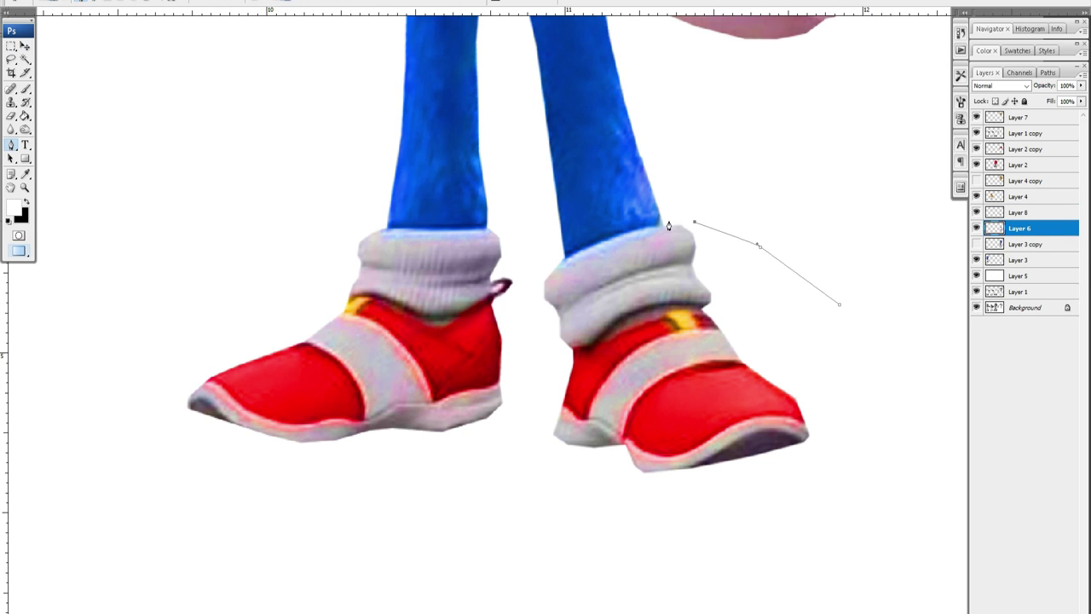
click(550, 265)
click(521, 299)
click(552, 481)
click(811, 516)
click(860, 447)
click(839, 304)
key(ctrl+Return)
key(v)
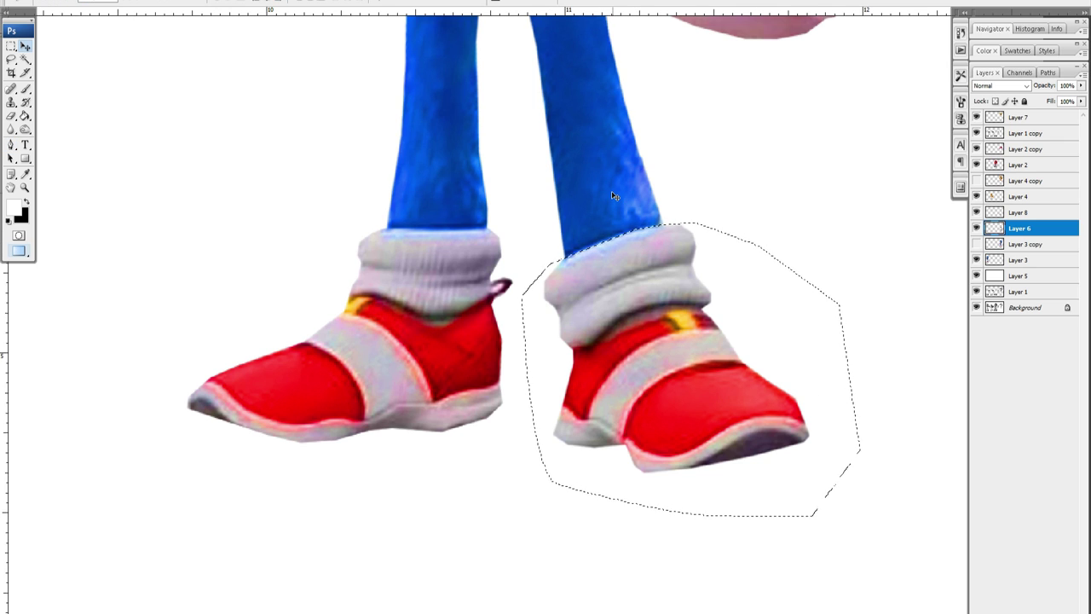
key(ctrl+j)
Enlarge the figure's left-hand shoe and sock on Layer 8 outward from its lower-left corner.
key(z)
alt+click(581, 311)
key(v)
ctrl+click(525, 414)
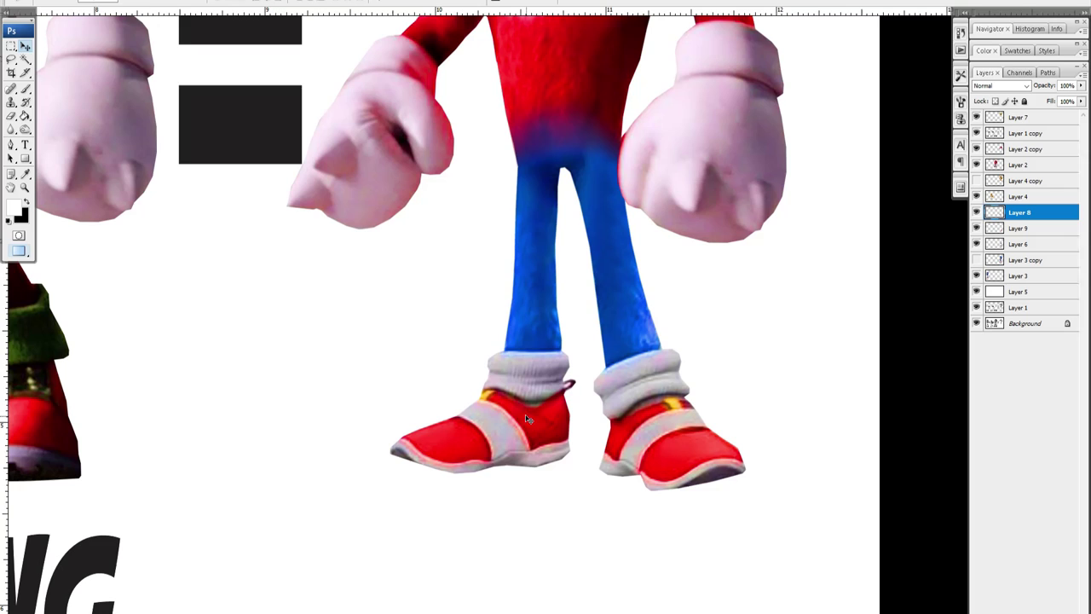
key(ctrl+t)
drag(390, 471, 345, 508)
key(Return)
Nudge the left-hand shoe to the right so its sock lines up beneath the blue leg.
drag(498, 343, 475, 410)
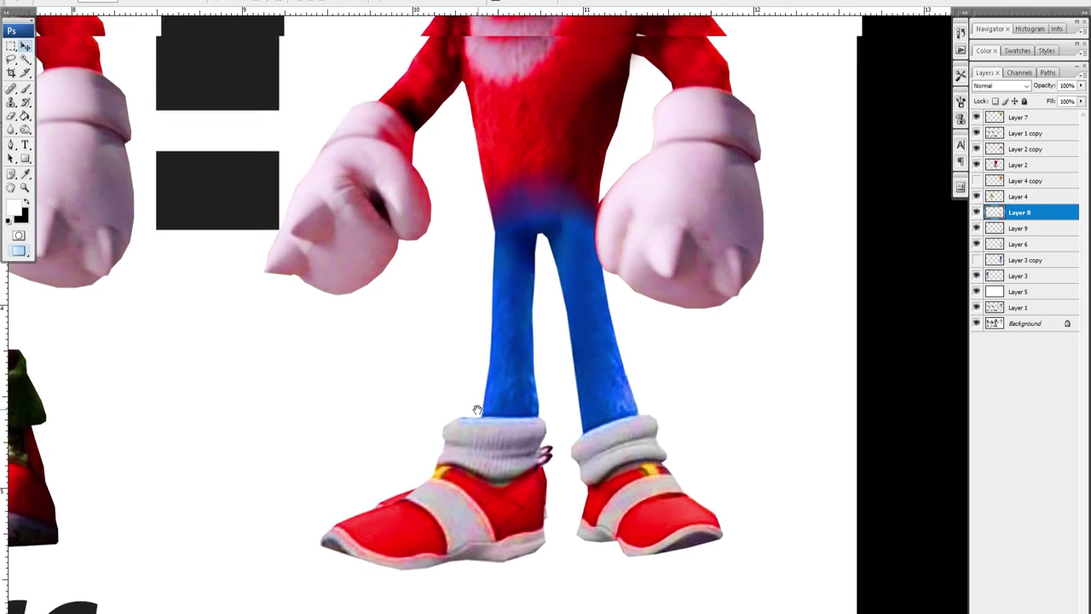
key(z)
alt+click(491, 418)
drag(510, 324, 513, 436)
key(v)
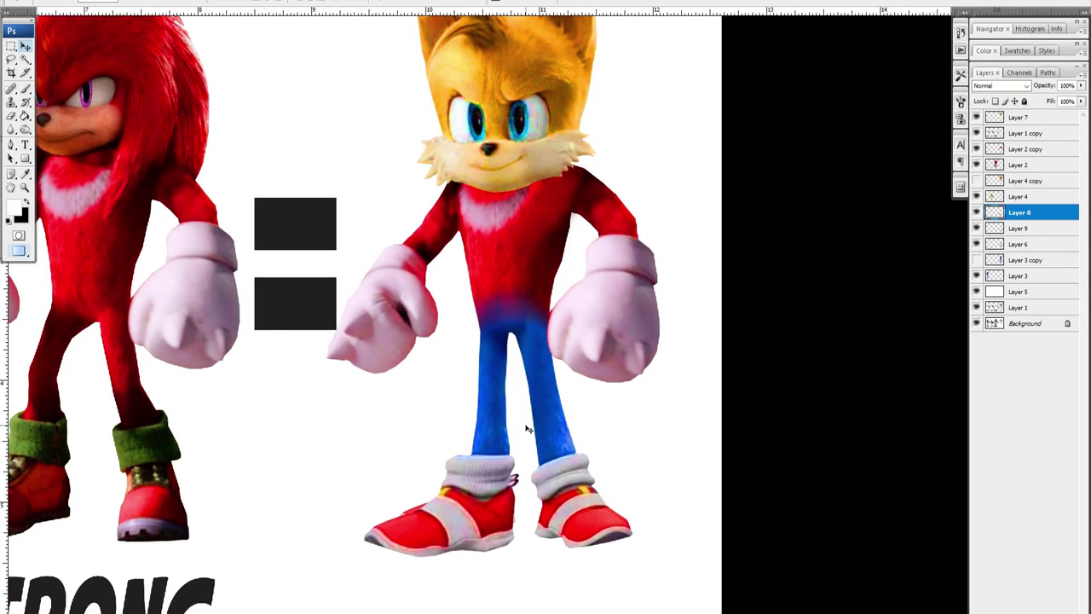
key(Right)
key(Right)
key(Right)
key(Right)
key(Right)
key(Right)
key(Right)
key(Right)
key(Right)
Enlarge the figure's right-hand shoe and sock on Layer 9 outward to match the other shoe.
ctrl+click(560, 484)
key(ctrl+t)
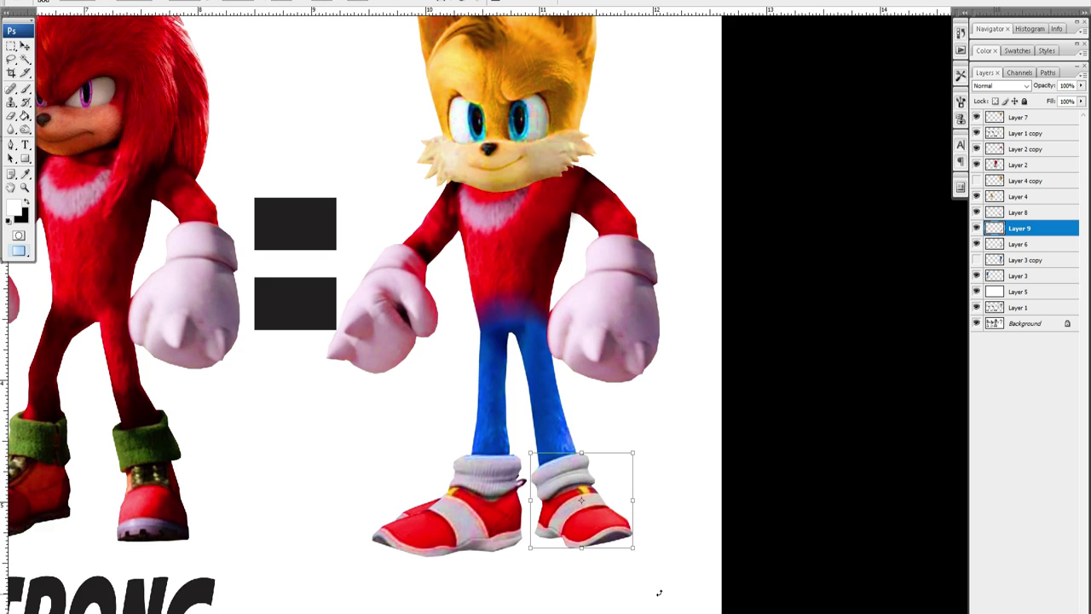
mouse_move(633, 548)
mouse_down()
mouse_move(663, 575)
mouse_move(670, 558)
mouse_up()
key(Return)
Erase the leftover edge of the original left-hand shoe on Layer 6.
ctrl+click(488, 375)
key(e)
drag(395, 512, 413, 509)
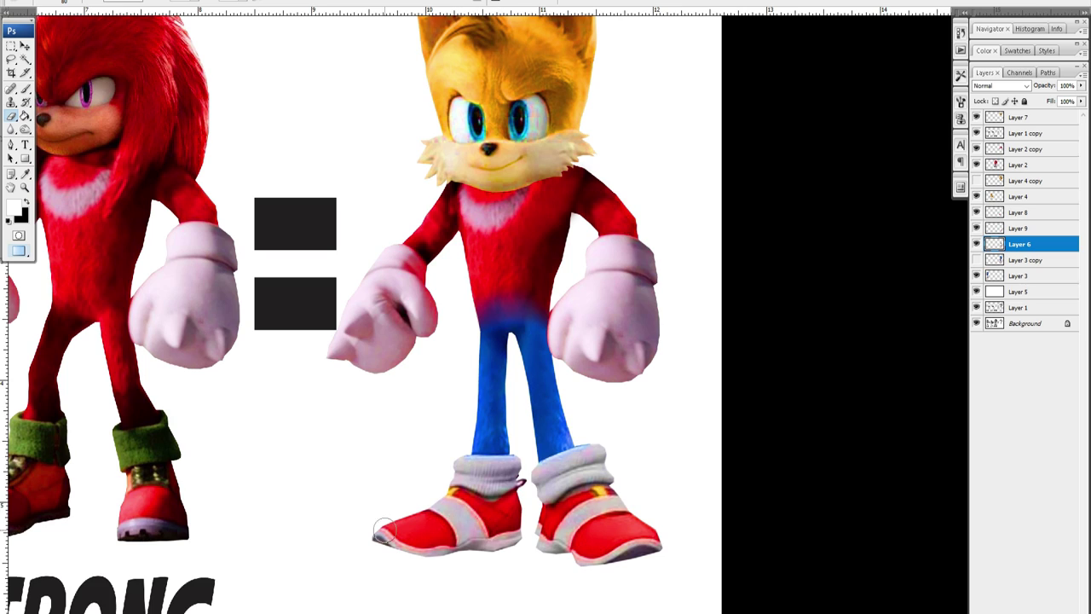
key(v)
key(e)
key(v)
Enlarge the left-hand shoe on Layer 8 slightly and scale up and widen the right-hand shoe on Layer 9.
click(456, 526)
drag(373, 555, 363, 567)
key(Return)
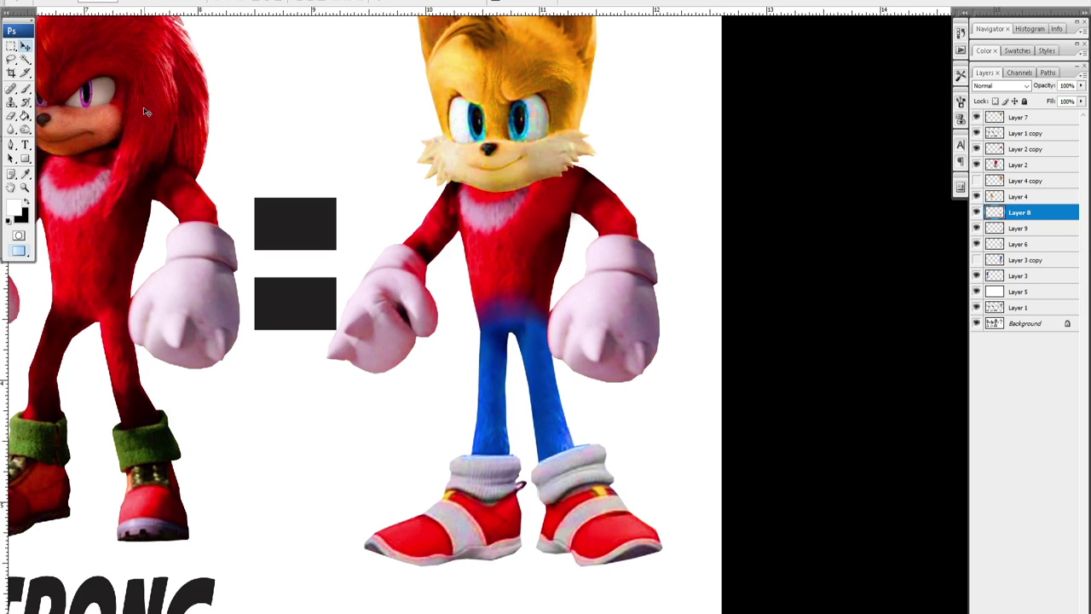
click(599, 533)
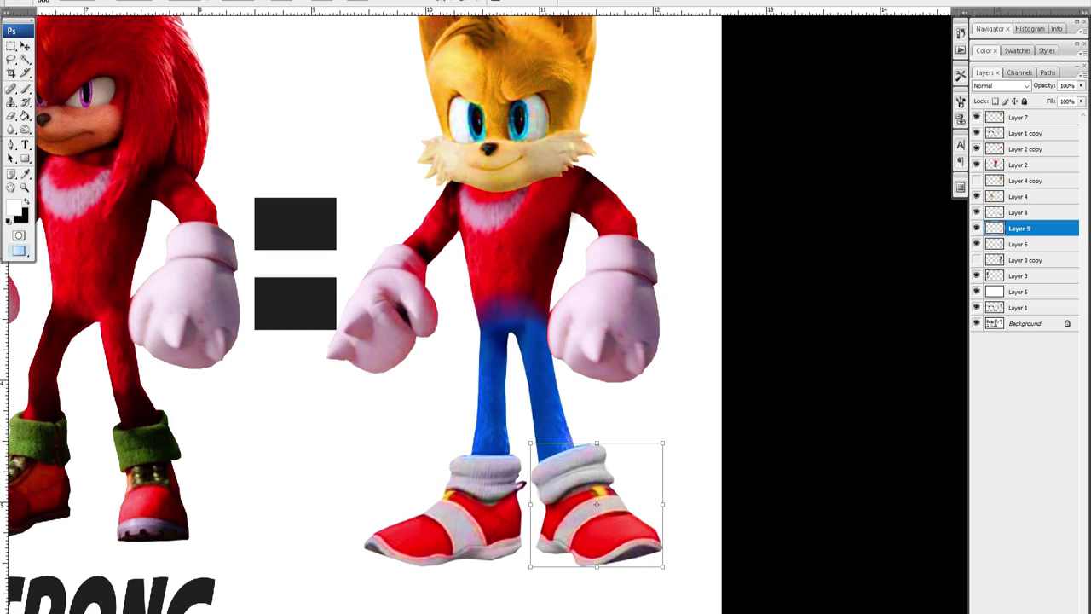
drag(664, 570, 667, 573)
drag(665, 509, 670, 509)
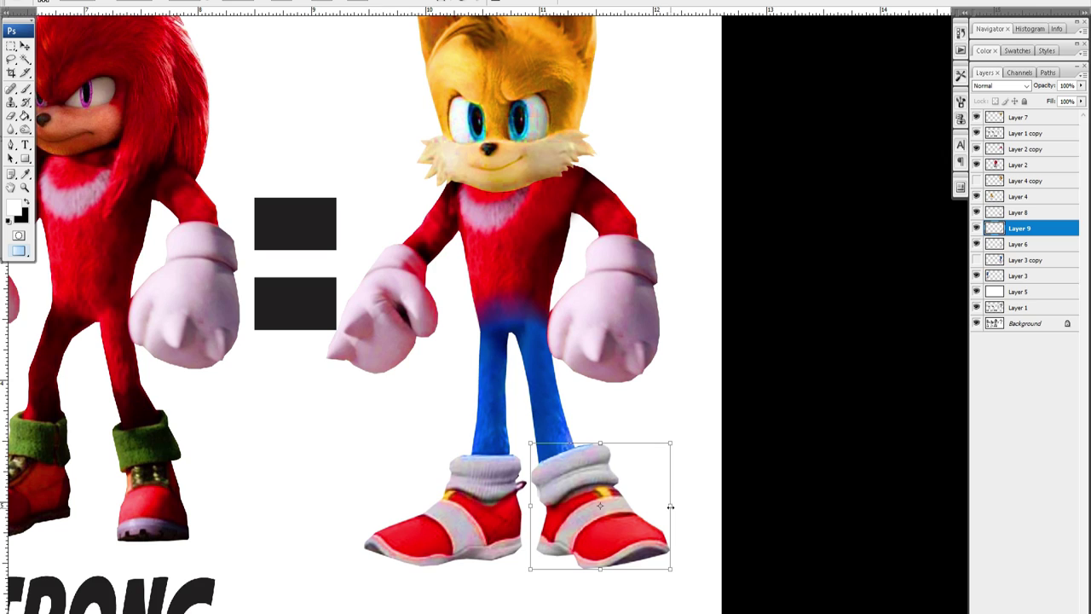
key(Return)
Nudge the right-hand shoe left, and finely adjust the left-hand shoe's horizontal position beneath the legs.
key(Left)
key(Left)
key(Left)
key(Left)
key(Left)
key(Left)
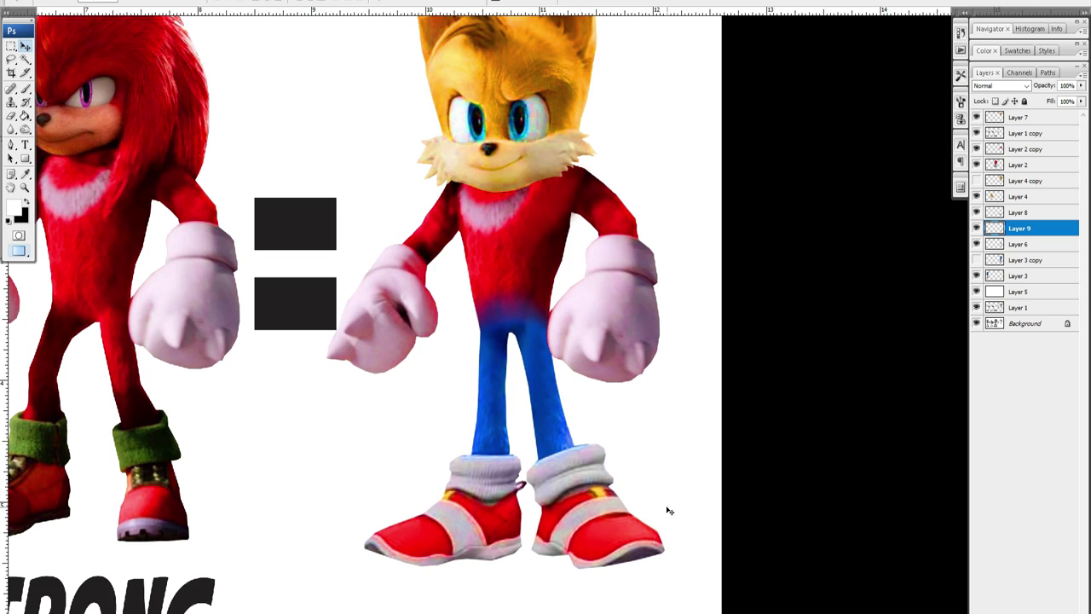
key(Left)
key(Left)
key(Left)
key(Left)
key(alt+])
key(Left)
key(Left)
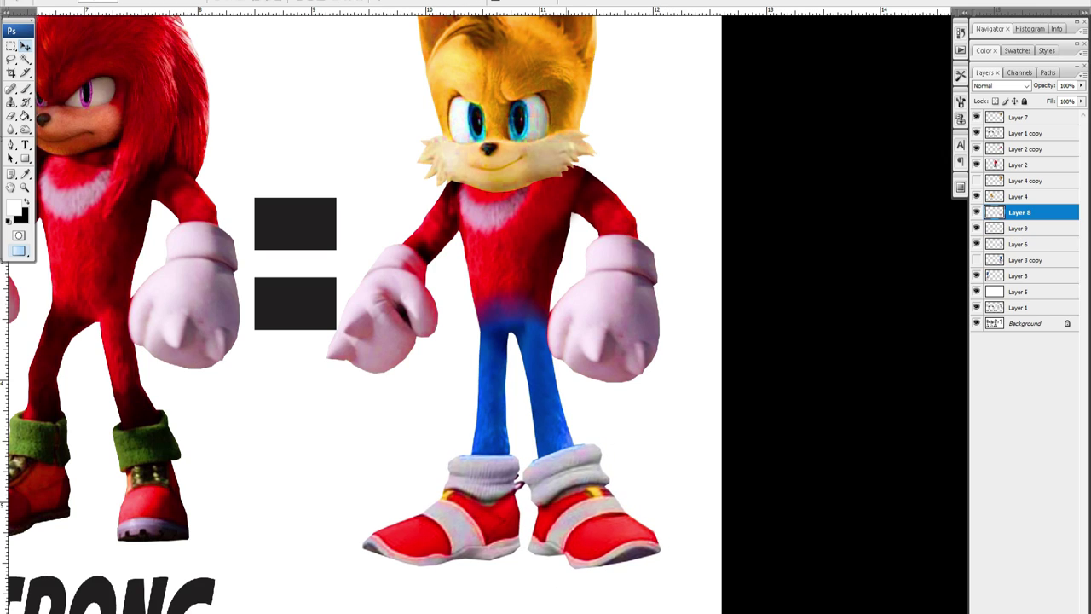
key(Right)
key(z)
alt+click(499, 434)
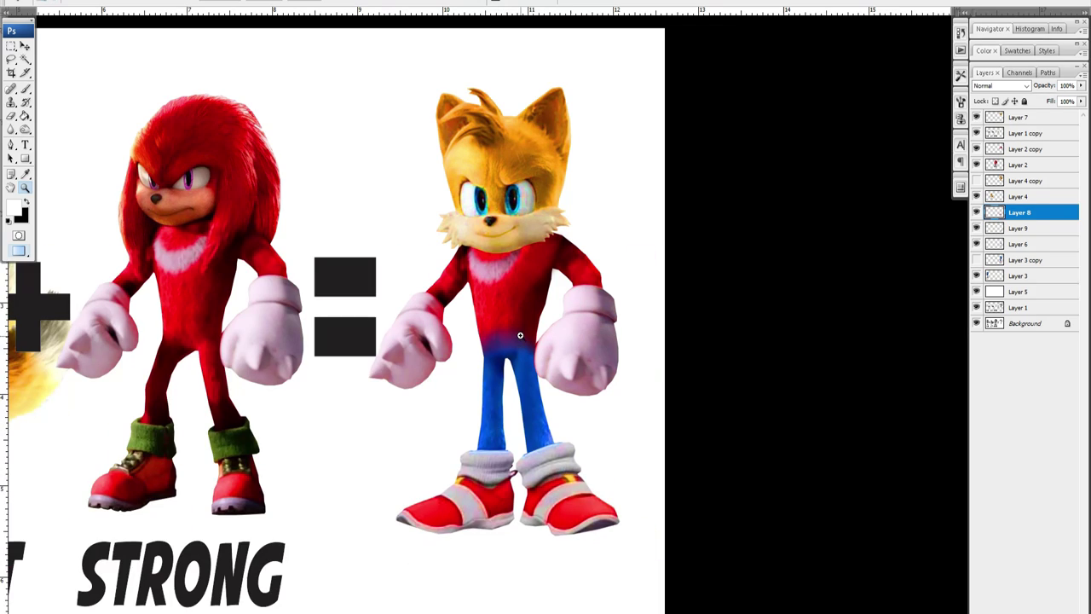
key(v)
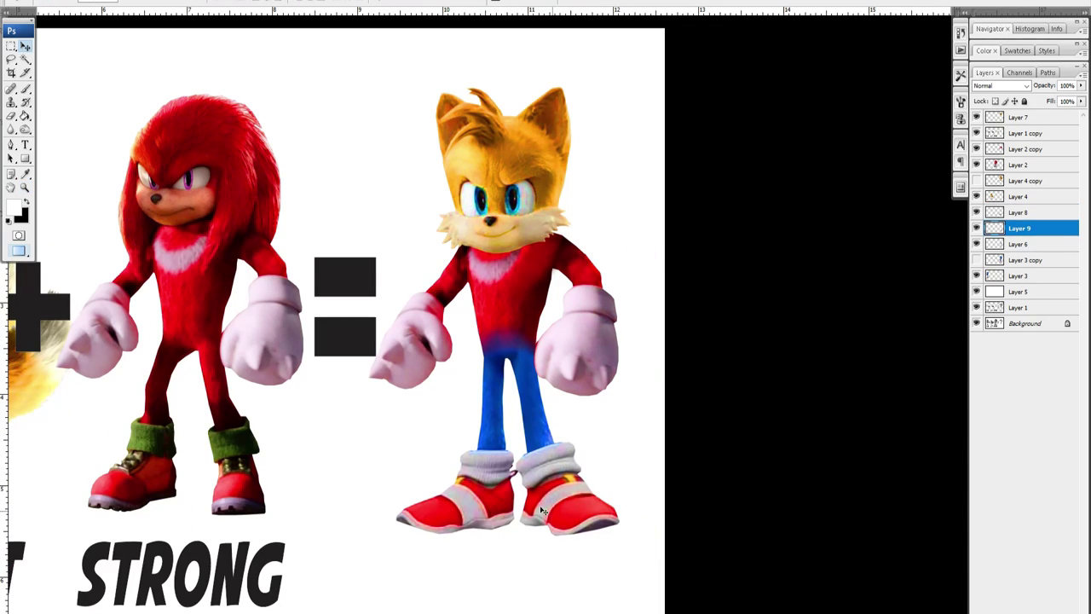
key(alt+shift+bracketleft)
key(alt+shift+bracketleft)
key(ctrl+t)
mouse_move(508, 549)
mouse_down()
mouse_move(509, 511)
mouse_move(512, 531)
mouse_up()
key(Return)
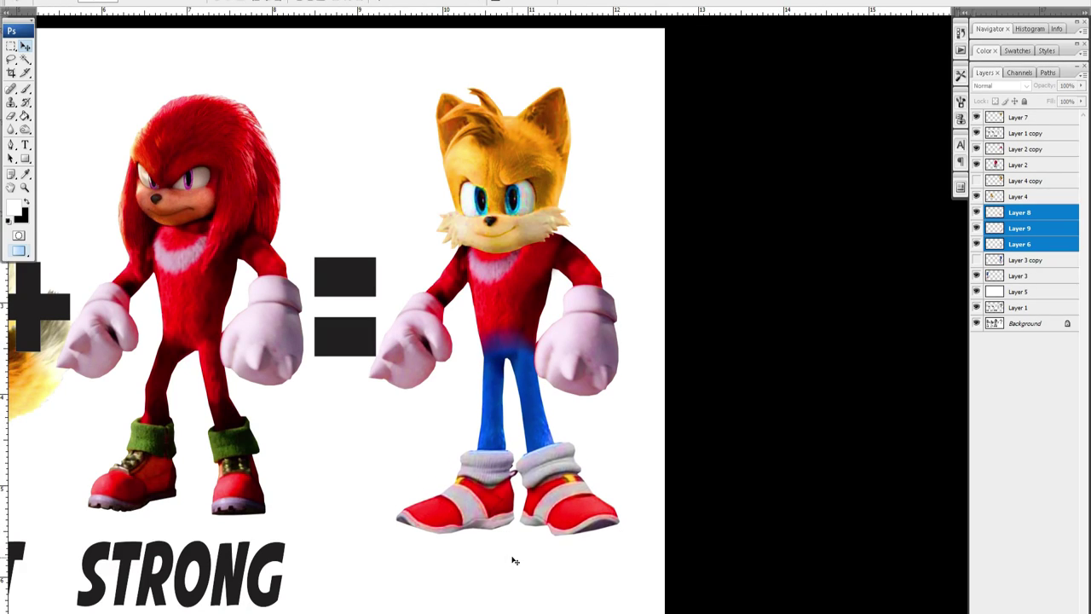
click(1007, 407)
click(214, 257)
Move both shoes on Layers 8 and 9 up together to shorten the figure's legs.
click(478, 498)
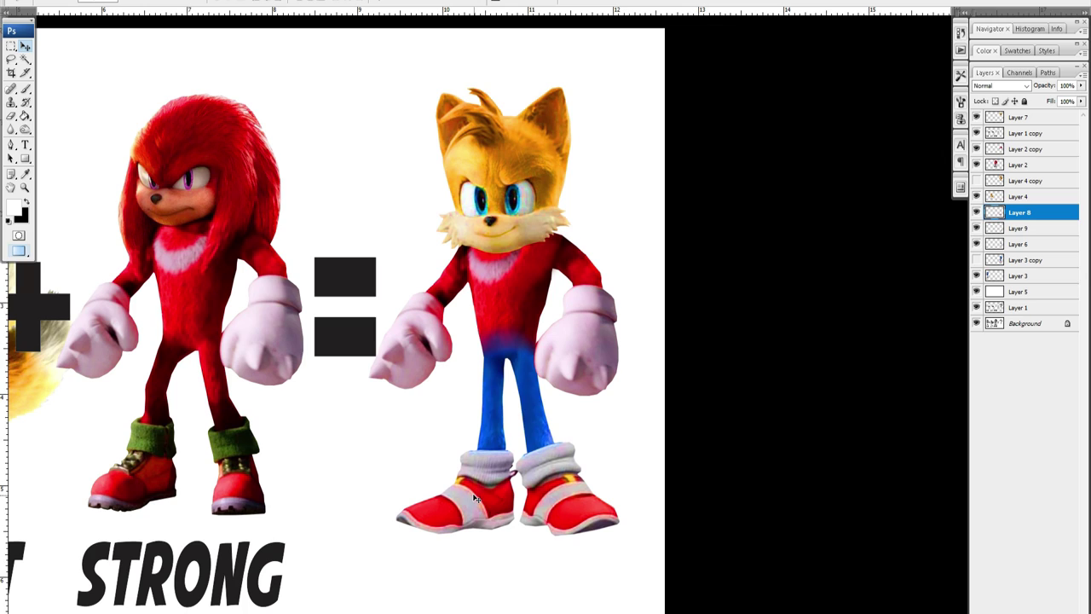
shift+click(551, 497)
key(Up)
key(Up)
key(Up)
key(Up)
key(Up)
key(Up)
key(Up)
key(Up)
key(Up)
key(Up)
key(Up)
key(Up)
key(Up)
key(Up)
key(Up)
key(Up)
key(Up)
key(Up)
key(Up)
key(Up)
key(Up)
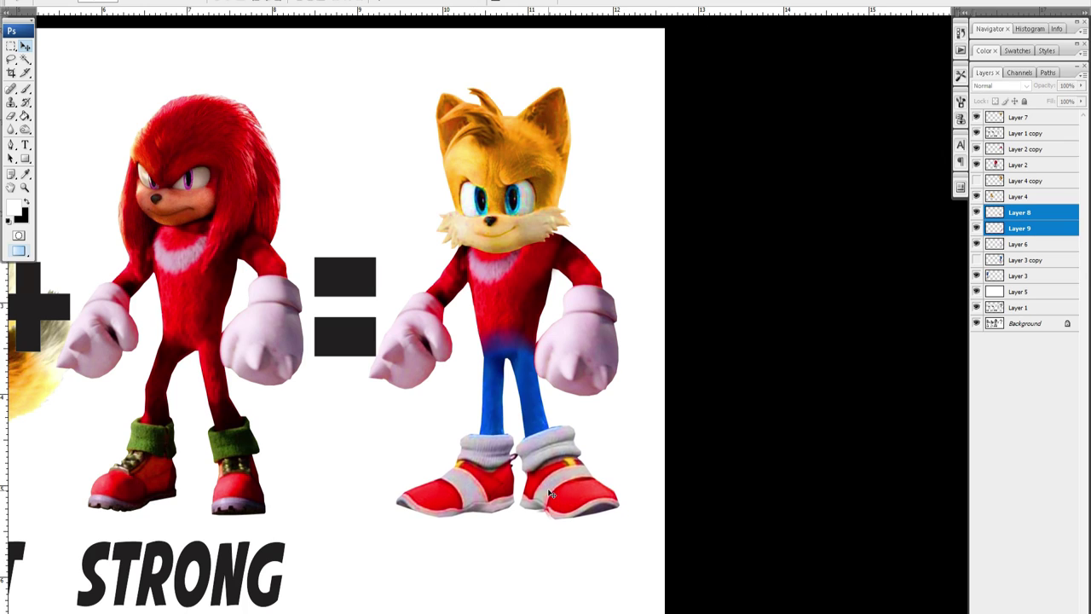
key(Down)
key(Down)
key(Down)
key(Down)
key(Down)
key(Down)
key(Down)
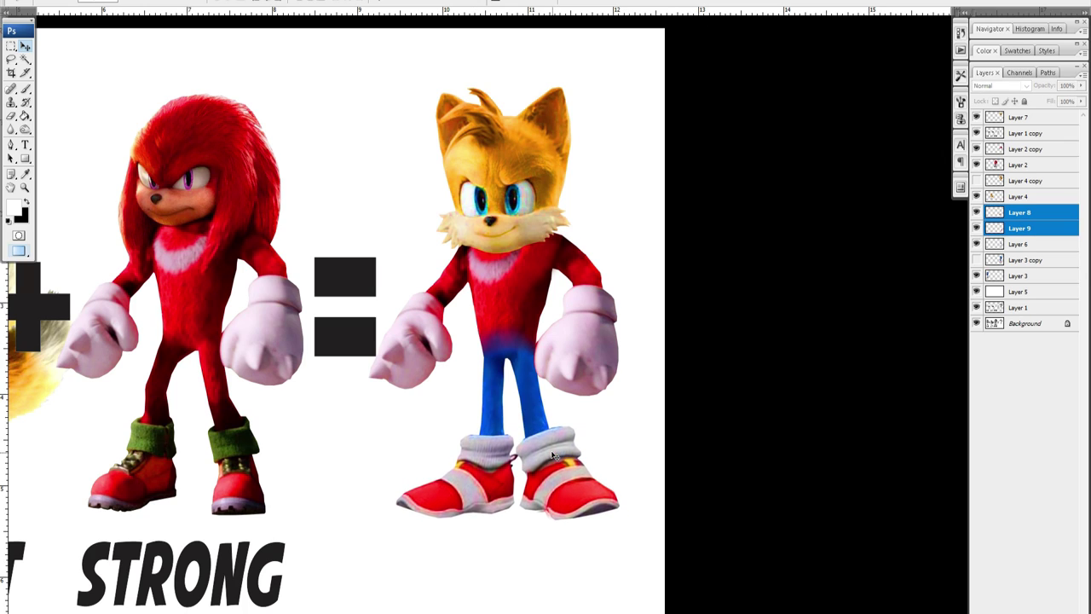
Compress the red torso and arms on Layer 2 copy slightly downward from the upper edge.
click(522, 244)
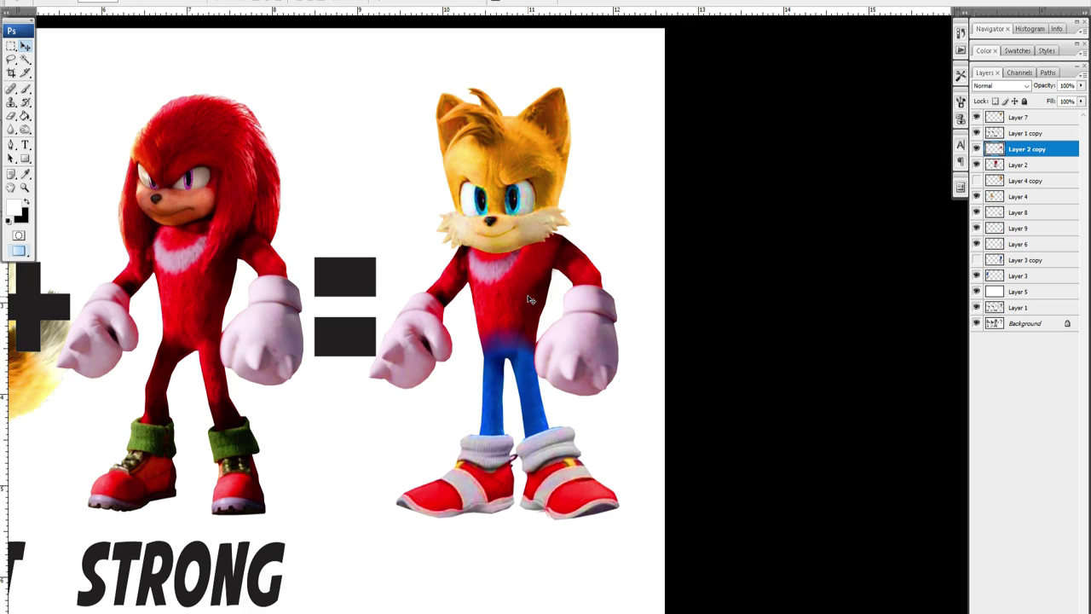
key(ctrl+t)
drag(491, 233, 491, 237)
key(Return)
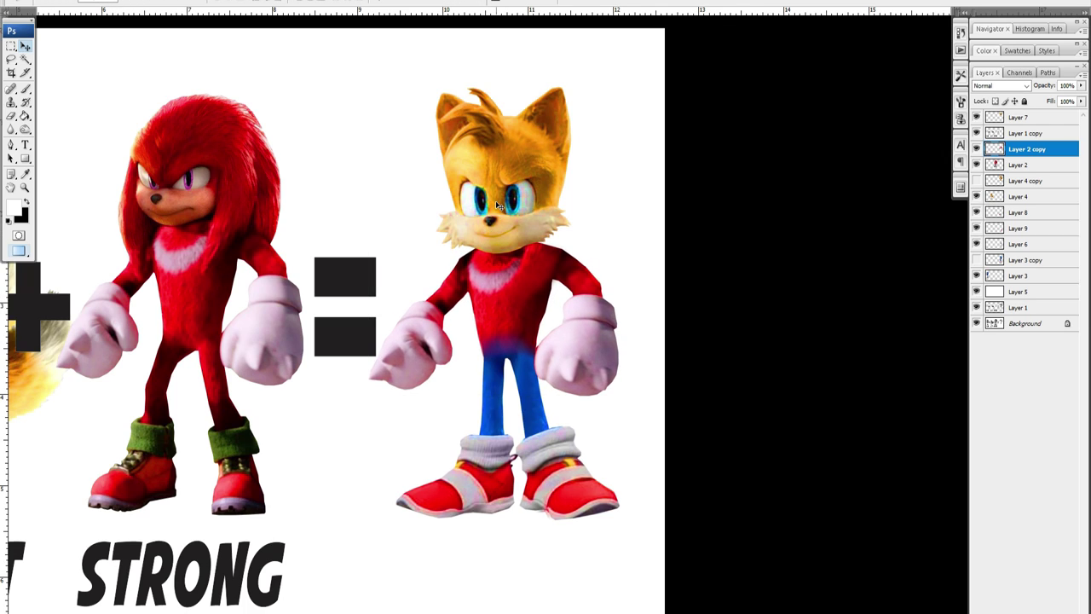
Move the orange head on Layer 7 down so it sits lower on the torso.
click(499, 206)
key(Down)
key(Down)
key(Down)
key(Down)
key(Down)
key(Down)
key(Down)
key(Down)
key(Down)
key(Down)
key(Down)
key(Down)
key(Down)
key(Down)
key(Down)
key(Down)
key(Down)
key(Down)
key(Down)
key(Down)
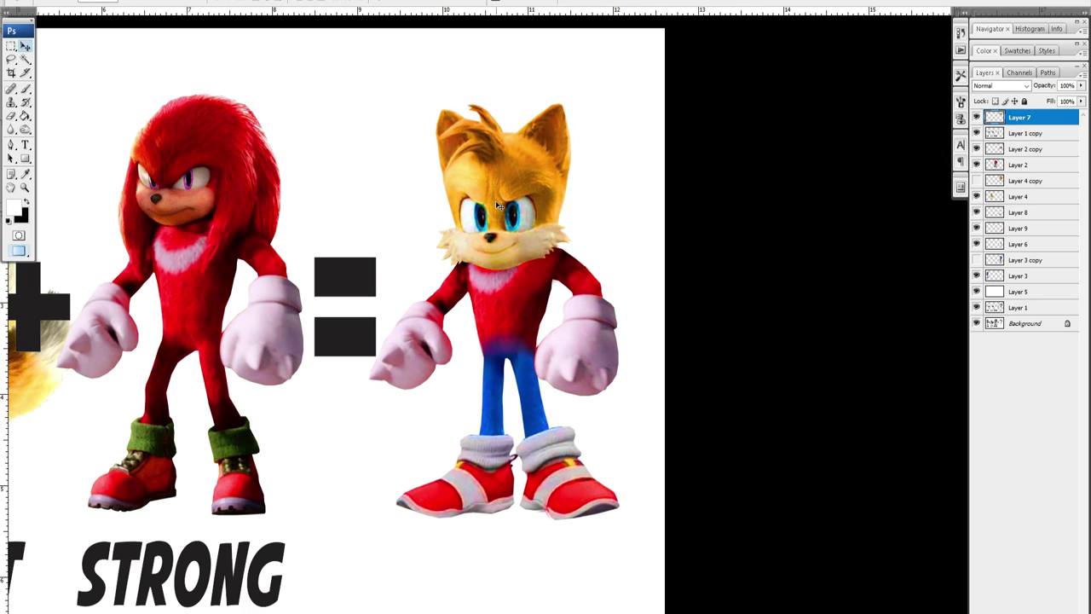
Move both shoes on Layers 8 and 9 back down together to their earlier height.
click(496, 456)
shift+click(555, 453)
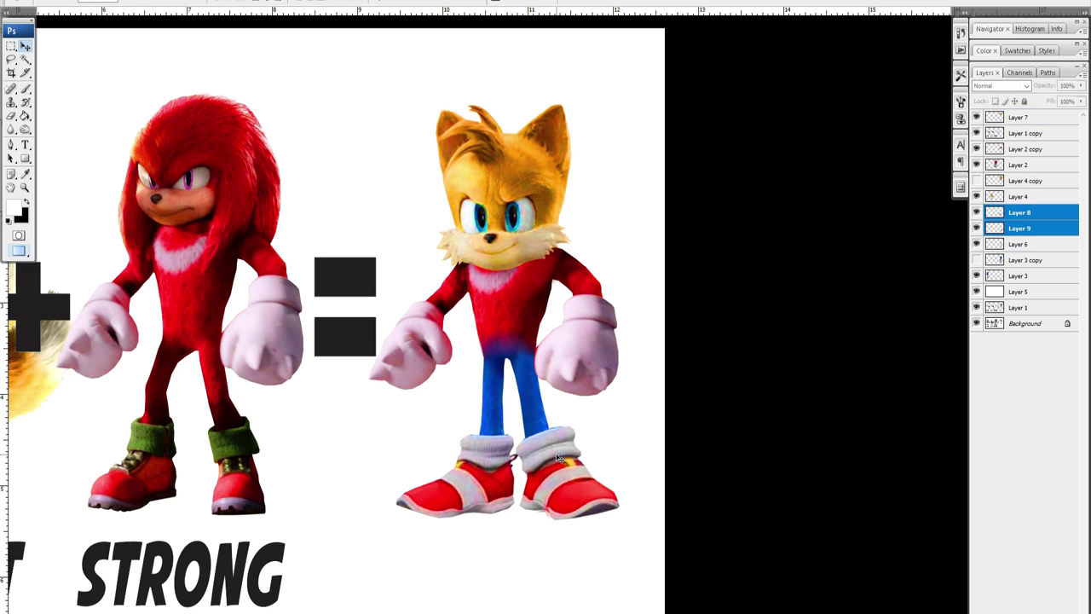
key(Down)
key(Down)
key(Down)
key(Down)
key(Down)
key(Down)
key(Down)
key(Down)
key(Down)
key(Down)
key(Down)
key(Down)
key(Down)
key(Down)
key(Down)
key(Down)
key(Down)
key(Down)
key(Down)
key(Down)
key(Down)
key(Down)
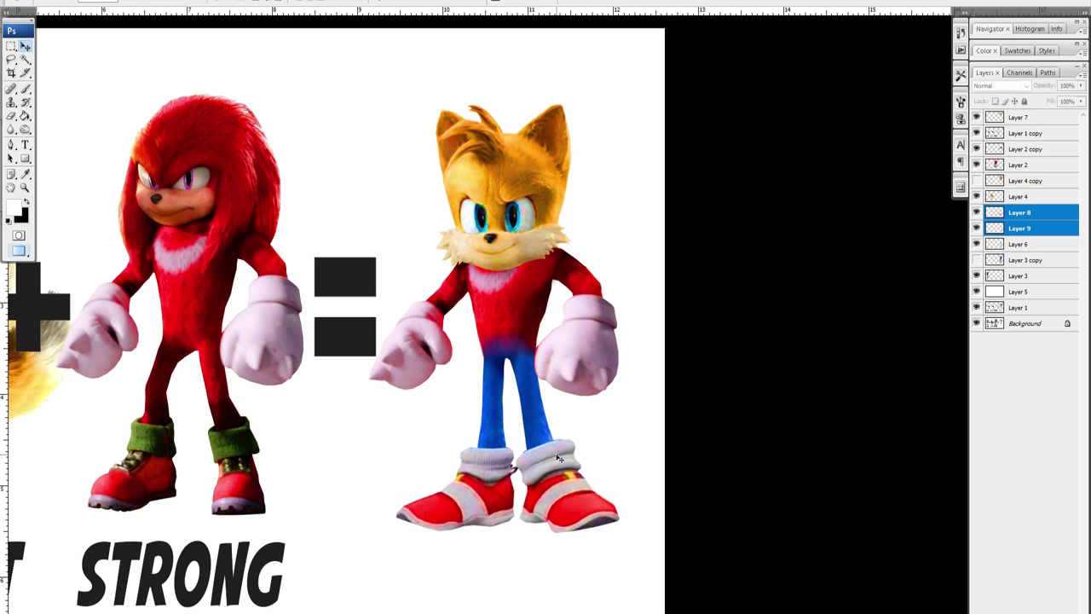
Examine the fused figure's proportions beside the three source characters across the whole composition.
key(z)
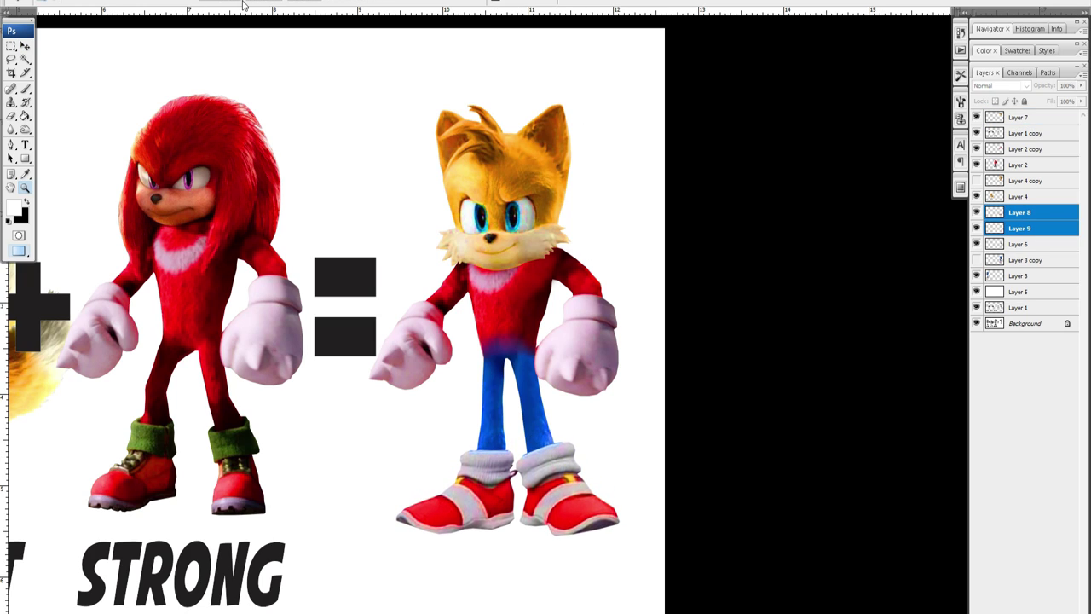
click(243, 5)
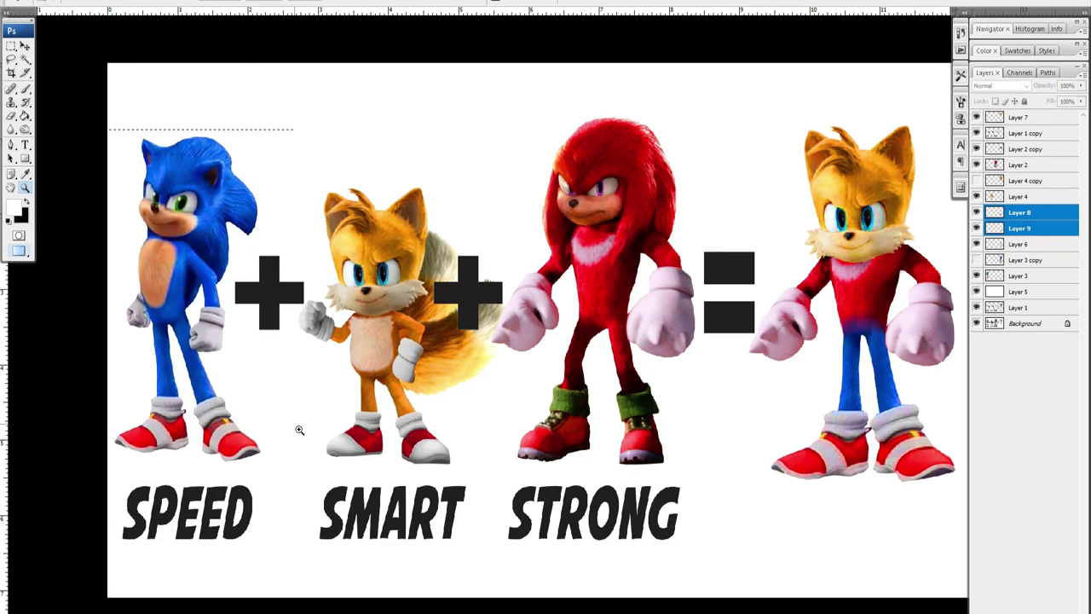
drag(300, 430, 440, 553)
key(h)
drag(778, 356, 500, 335)
drag(803, 340, 532, 358)
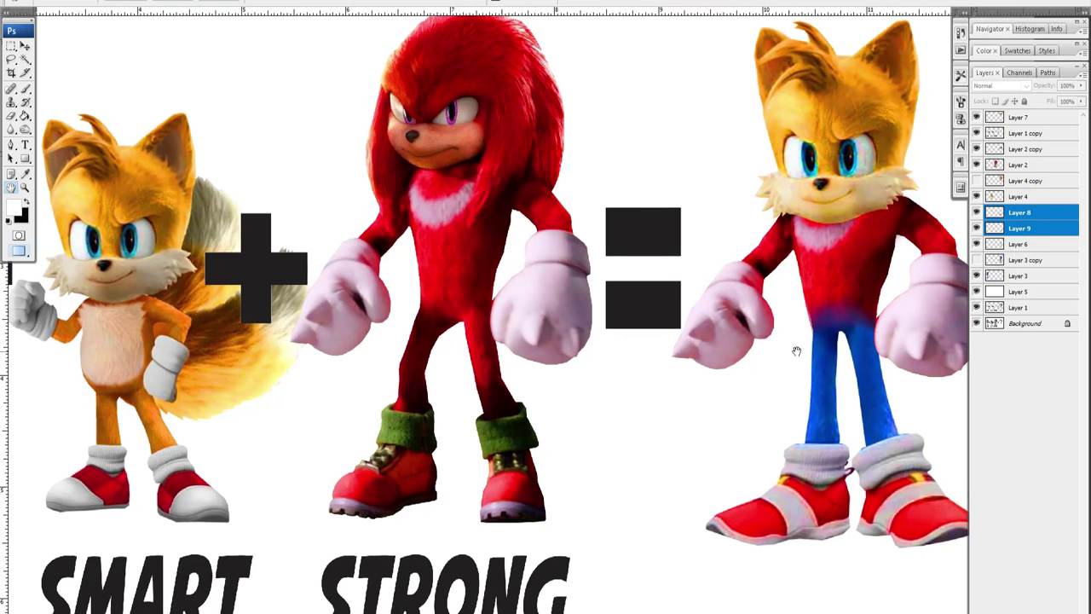
drag(796, 351, 530, 366)
drag(691, 365, 567, 349)
key(z)
click(264, 2)
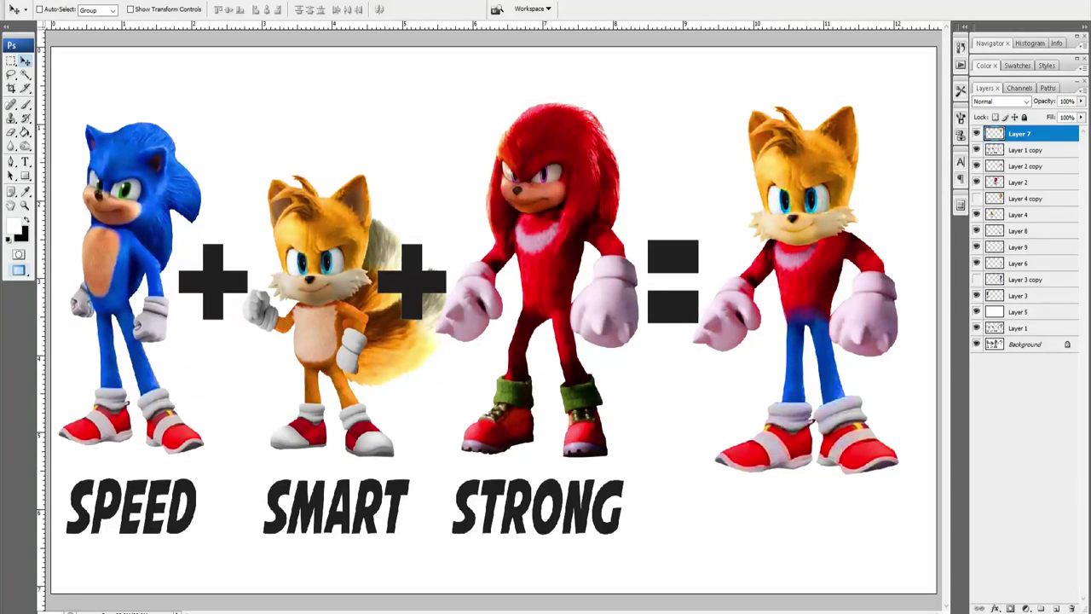
Hide the three source characters on Layers 3, 4 and 2, and the plus signs, equals sign and captions on Layer 1 copy.
ctrl+click(129, 160)
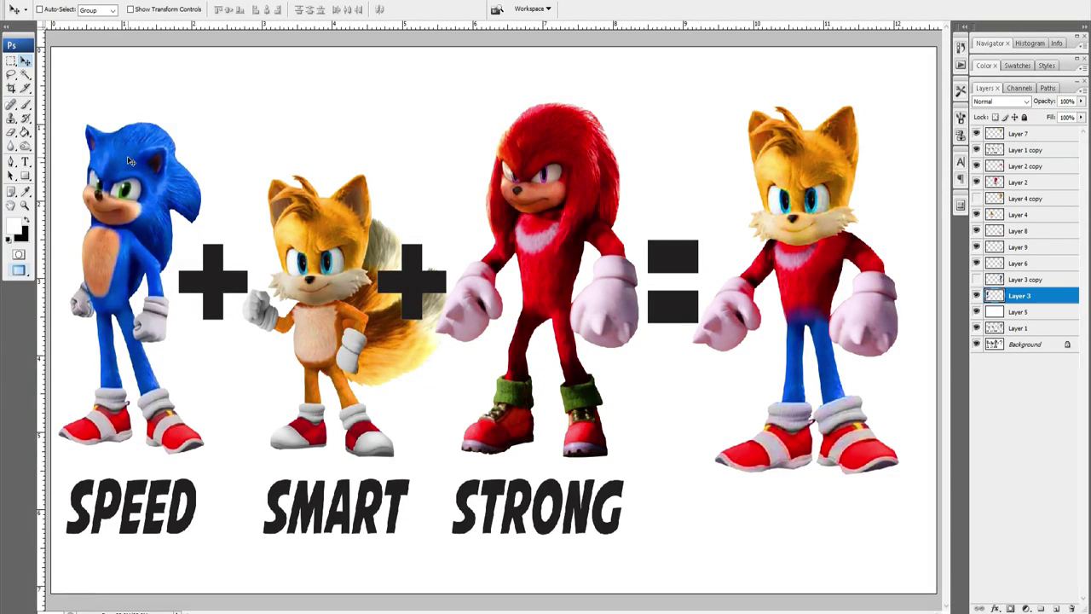
ctrl+click(328, 282)
ctrl+shift+click(546, 247)
ctrl+shift+click(676, 250)
ctrl+shift+click(677, 252)
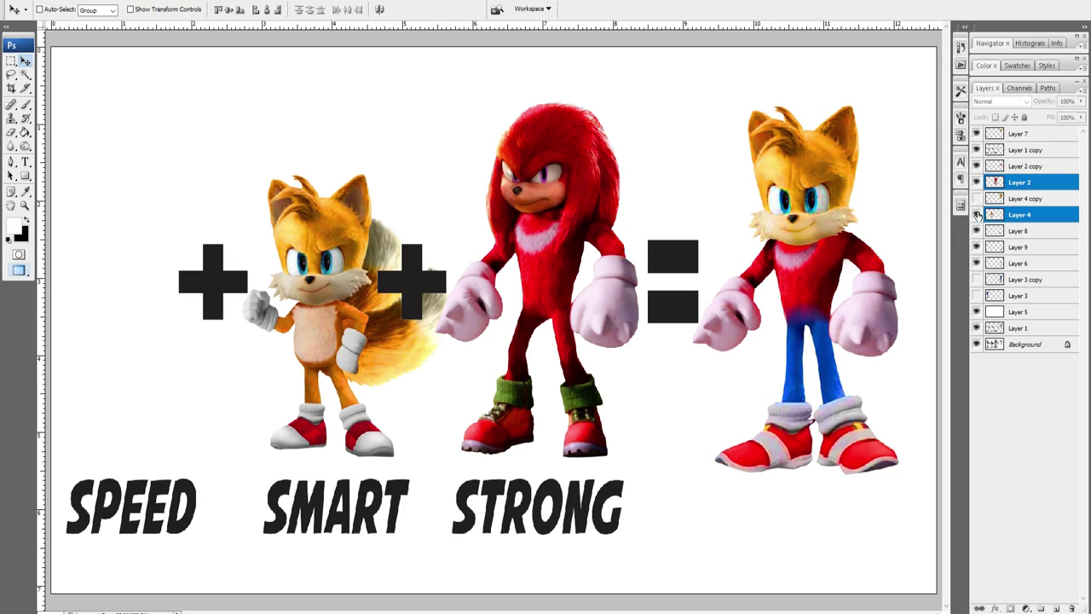
click(978, 183)
click(979, 216)
click(977, 265)
click(977, 265)
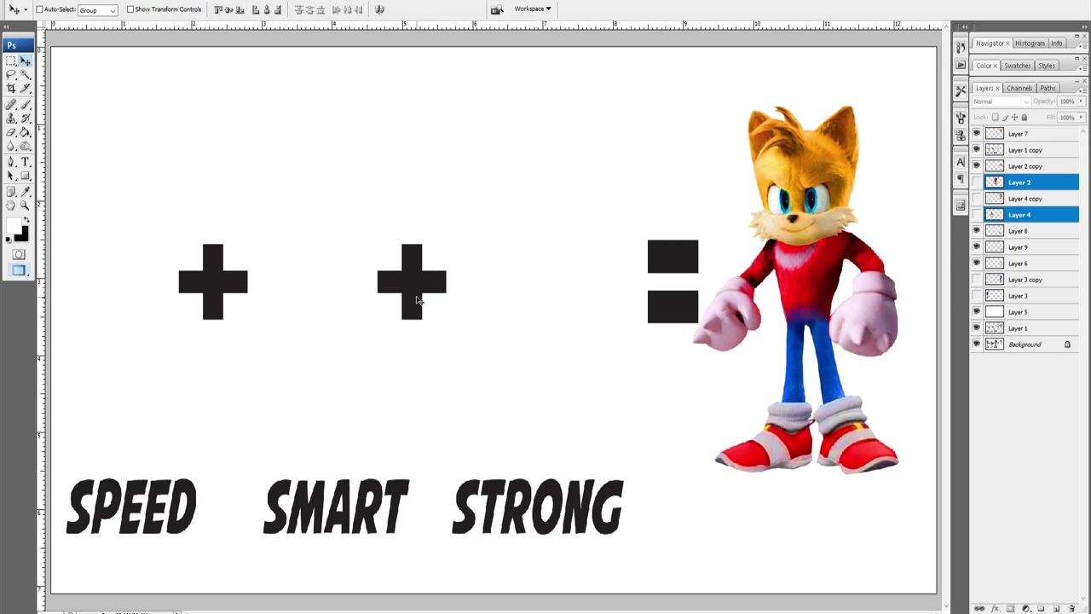
ctrl+click(417, 298)
click(976, 152)
Enlarge the fused character's five layers (7, 2 copy, 8, 9 and 6) together to 137% and move the figure to the canvas centre.
ctrl+click(802, 176)
click(1016, 167)
click(1025, 138)
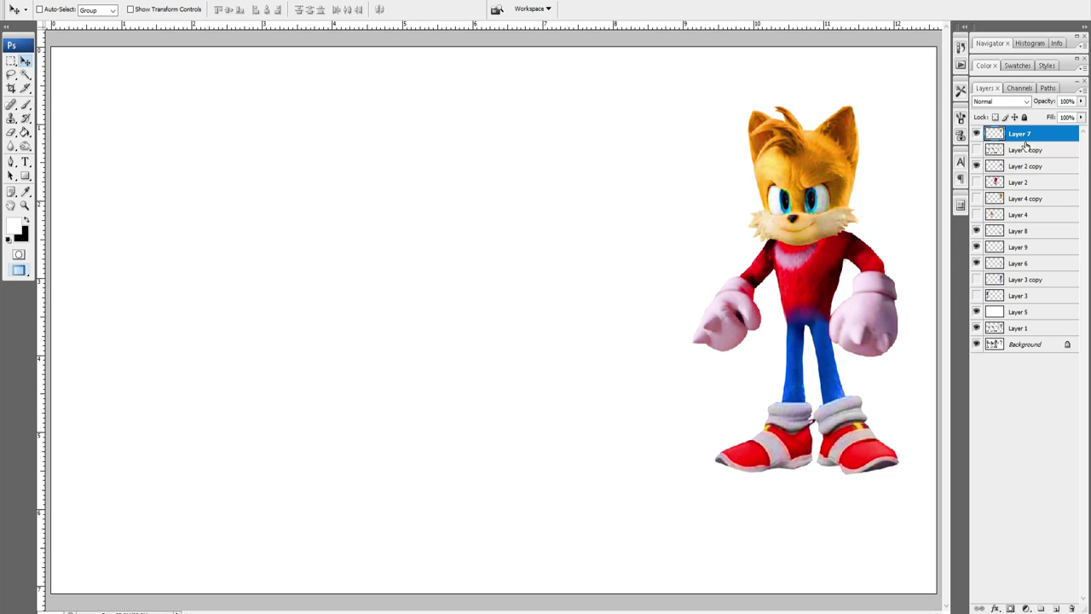
ctrl+click(1027, 167)
ctrl+click(1025, 232)
ctrl+click(1025, 247)
ctrl+click(1026, 264)
key(ctrl+t)
drag(724, 212, 347, 176)
drag(520, 441, 598, 575)
drag(520, 341, 579, 339)
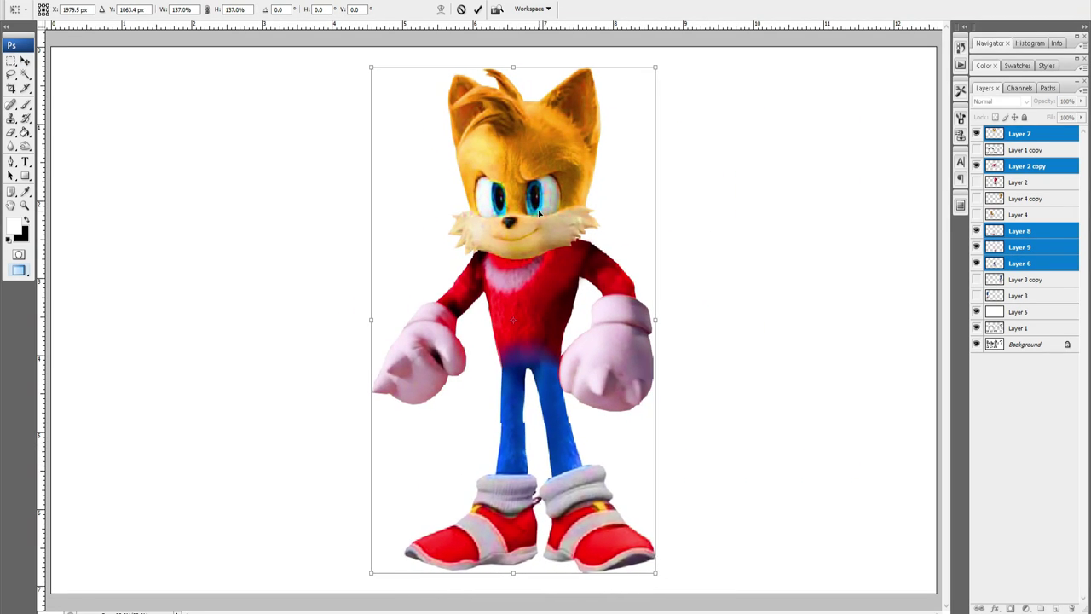
key(Return)
Fill the white backdrop on Layer 5 with a bright red.
click(1023, 313)
click(13, 225)
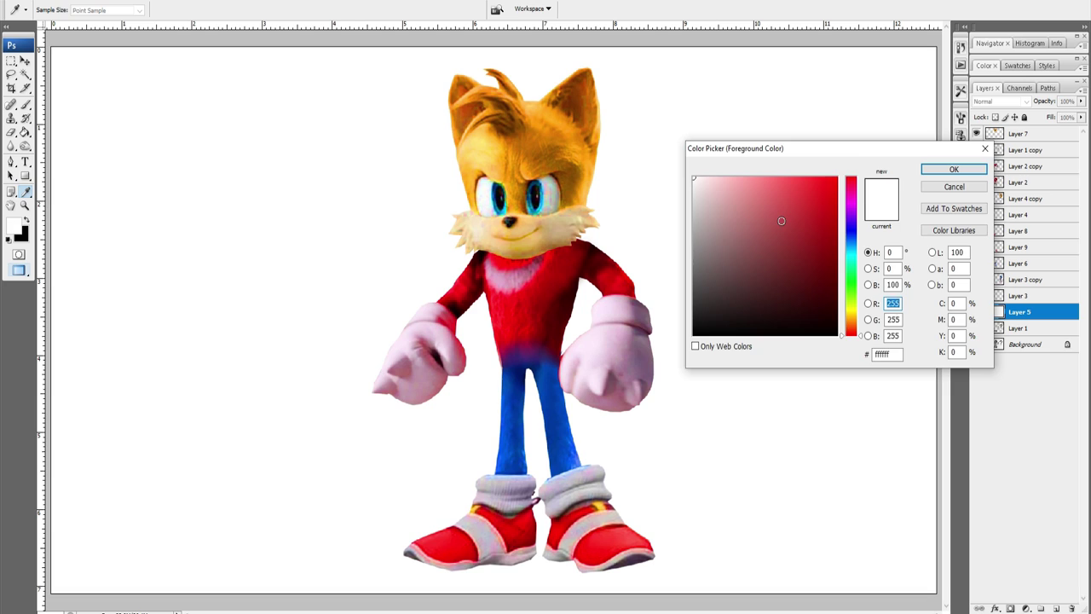
click(936, 169)
key(alt+BackSpace)
Shift the hue of the Layer 5 backdrop to -86 with Hue/Saturation to make it purple.
key(ctrl+u)
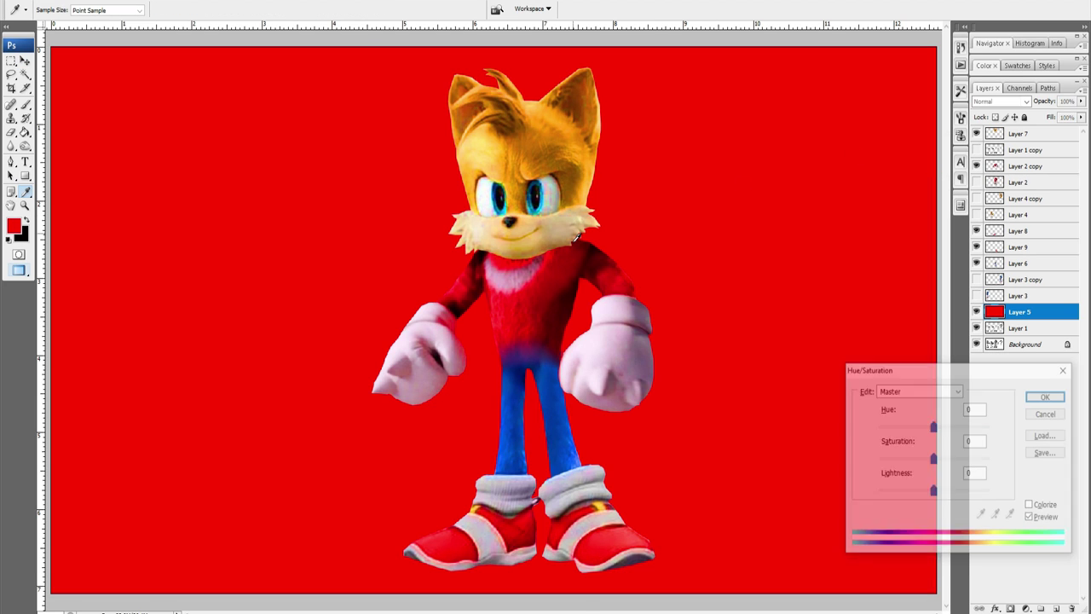
drag(934, 427, 900, 426)
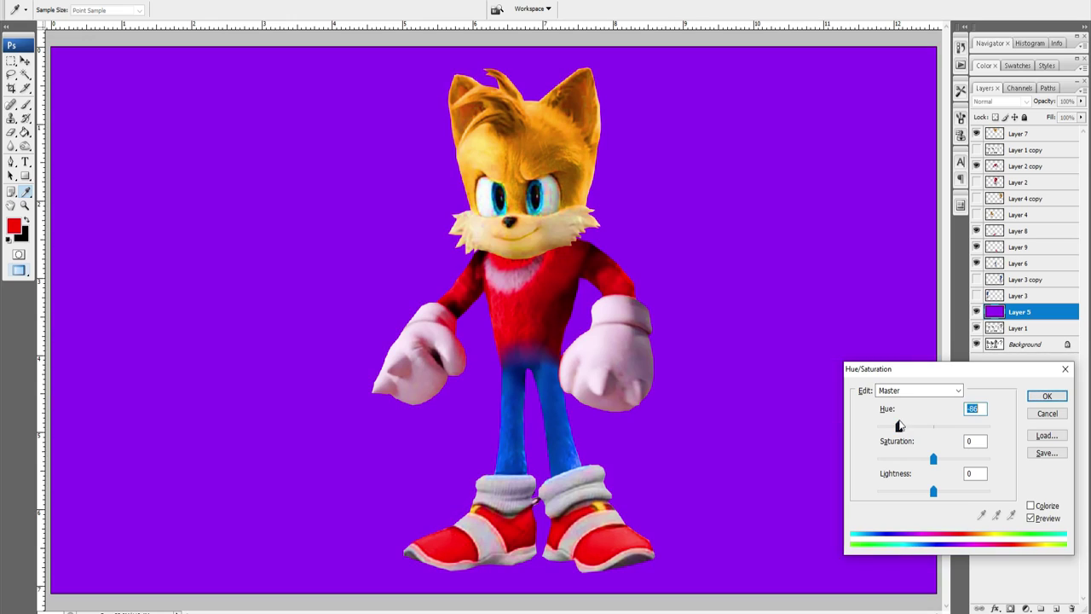
key(Return)
Set the foreground colour to light purple #deb3ff.
alt+click(145, 230)
click(145, 205)
click(13, 225)
click(737, 174)
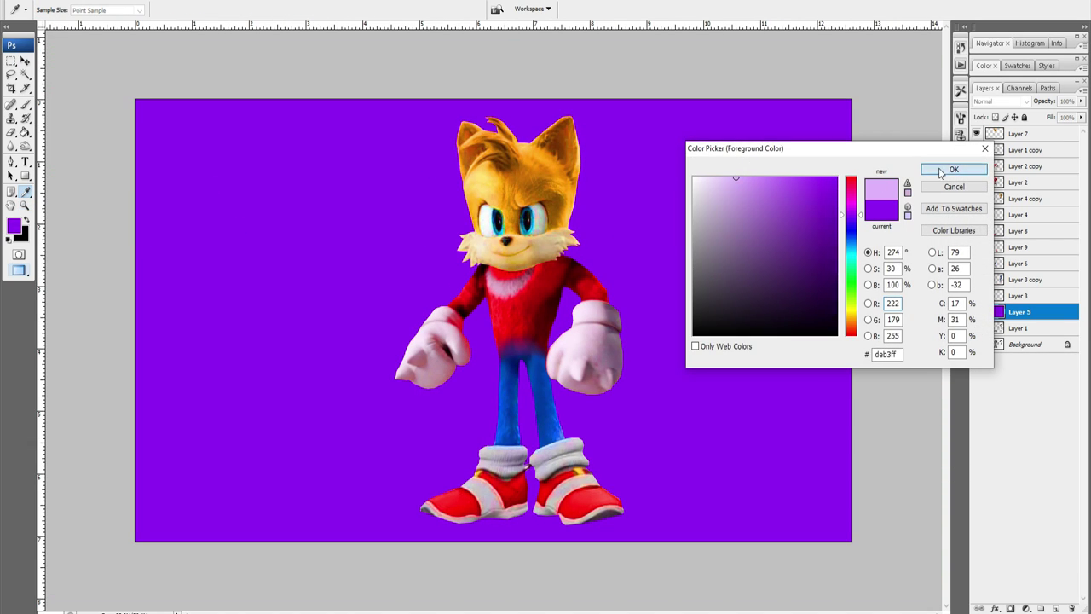
click(943, 165)
Paint a light purple glow on Layer 5 behind the character with a very large soft round brush.
key(b)
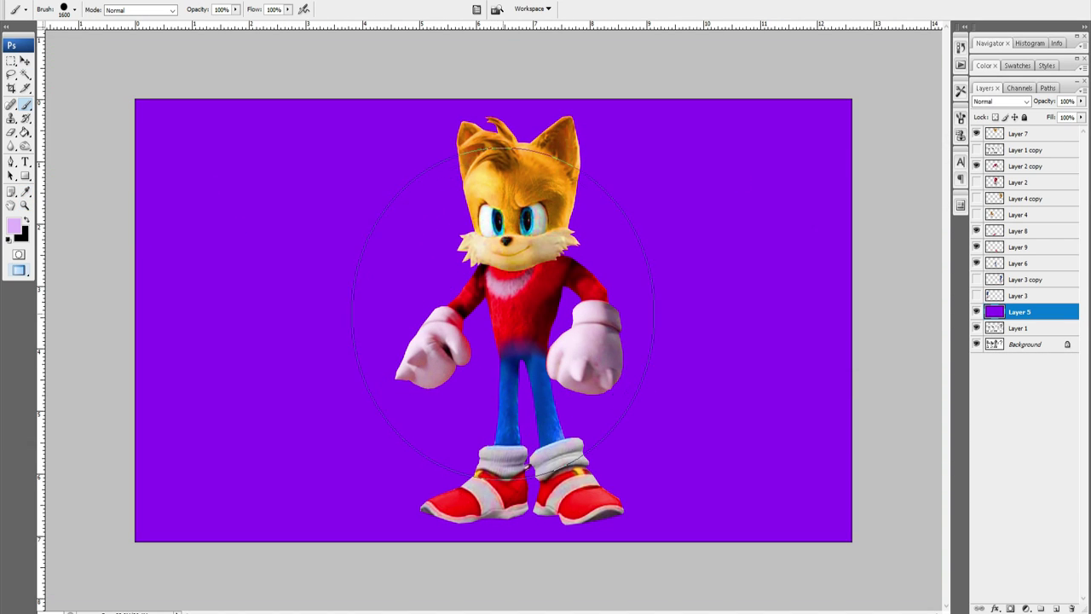
click(75, 9)
click(111, 126)
click(217, 0)
click(216, 0)
key(bracketright)
key(bracketright)
key(bracketright)
key(bracketright)
key(bracketright)
key(bracketright)
key(bracketright)
key(bracketright)
key(bracketright)
key(bracketright)
key(bracketright)
key(bracketright)
key(bracketright)
key(bracketright)
key(bracketright)
key(bracketright)
key(bracketright)
key(bracketright)
key(bracketright)
key(bracketright)
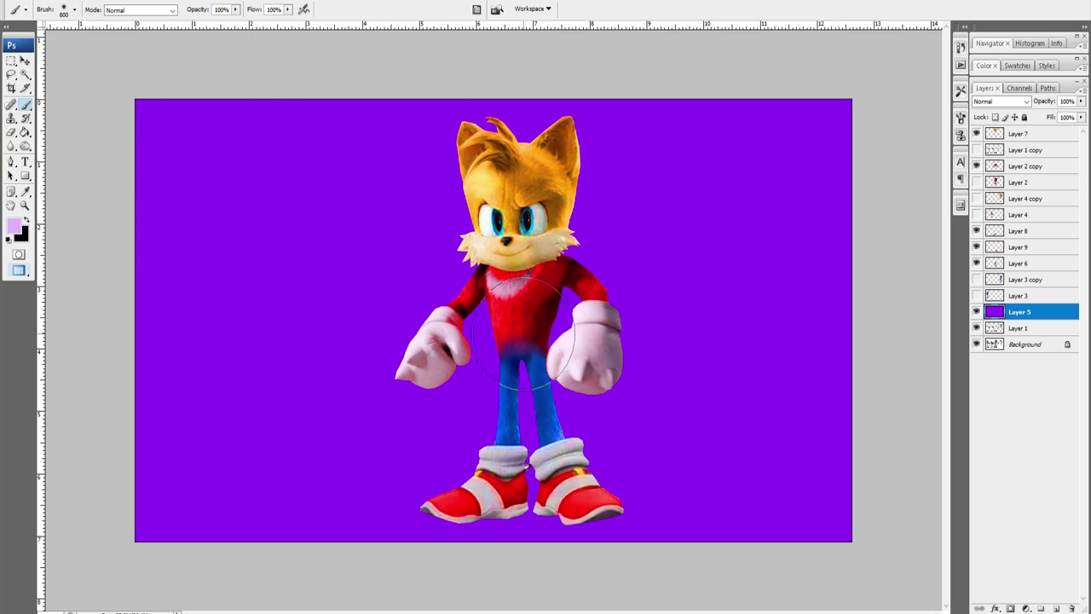
click(515, 324)
click(515, 324)
click(515, 321)
Widen the glow behind the character with a 2500 px soft brush at 51% opacity.
key(bracketright)
key(bracketright)
key(bracketright)
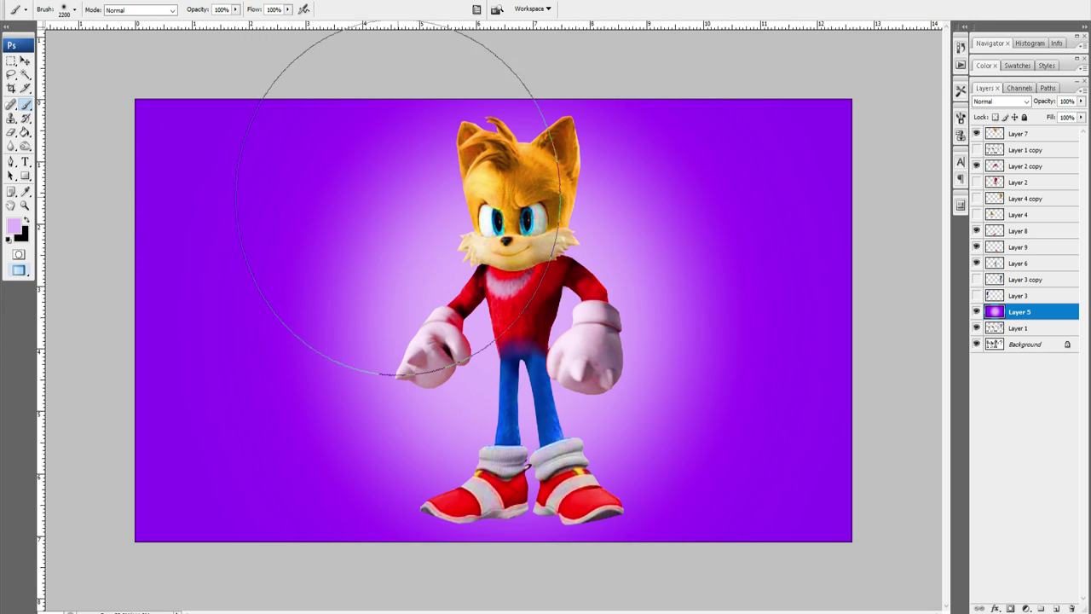
drag(236, 10, 207, 23)
click(511, 315)
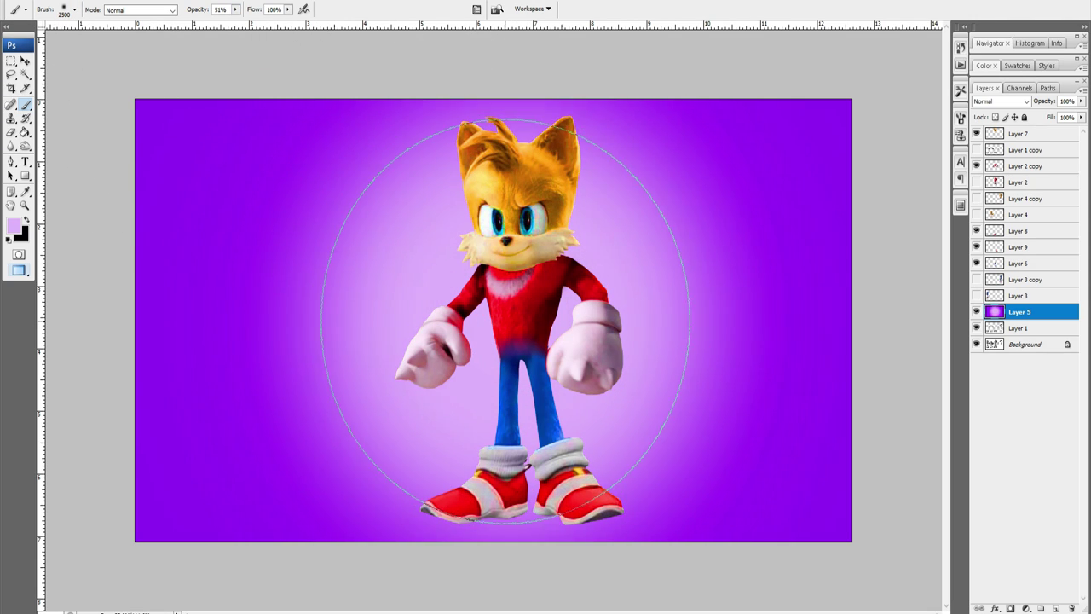
Examine the fused character up close from the head down against the glowing backdrop.
key(v)
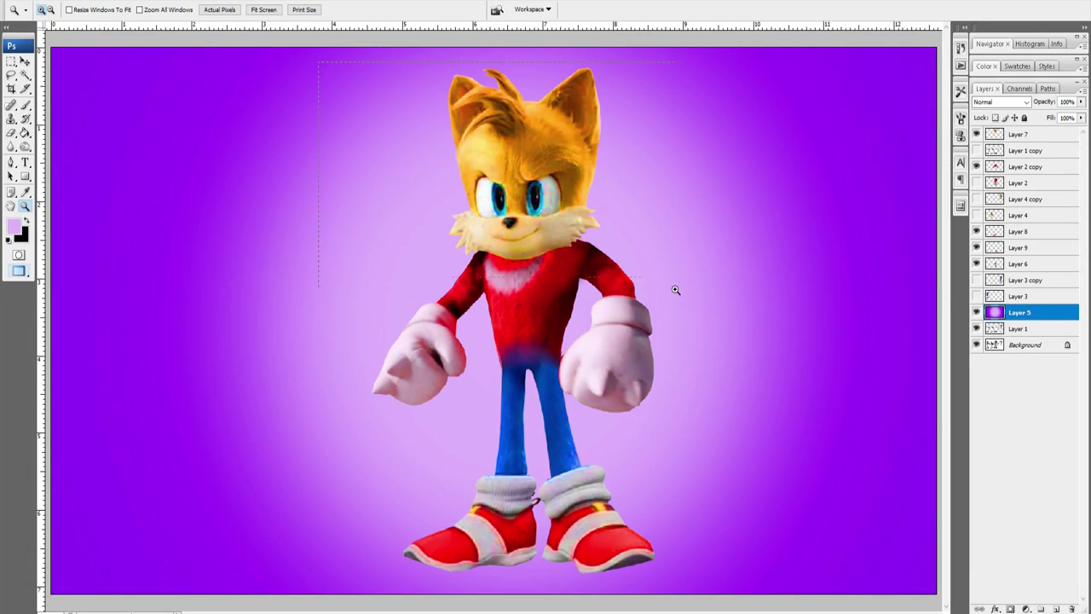
drag(676, 290, 758, 392)
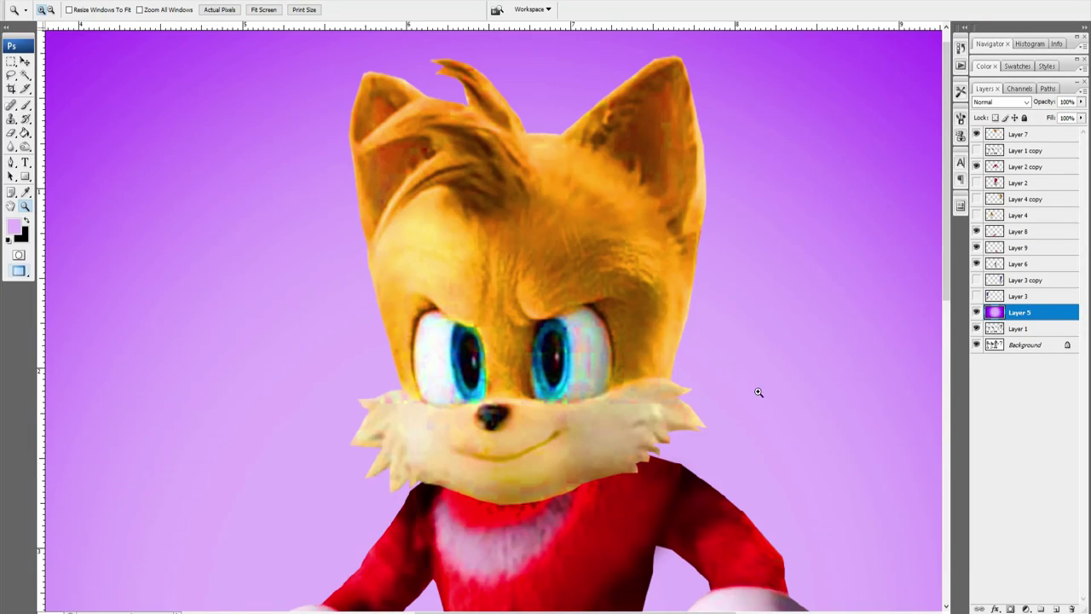
key(space)
drag(895, 582, 872, 278)
drag(878, 491, 877, 333)
drag(887, 584, 890, 370)
click(172, 10)
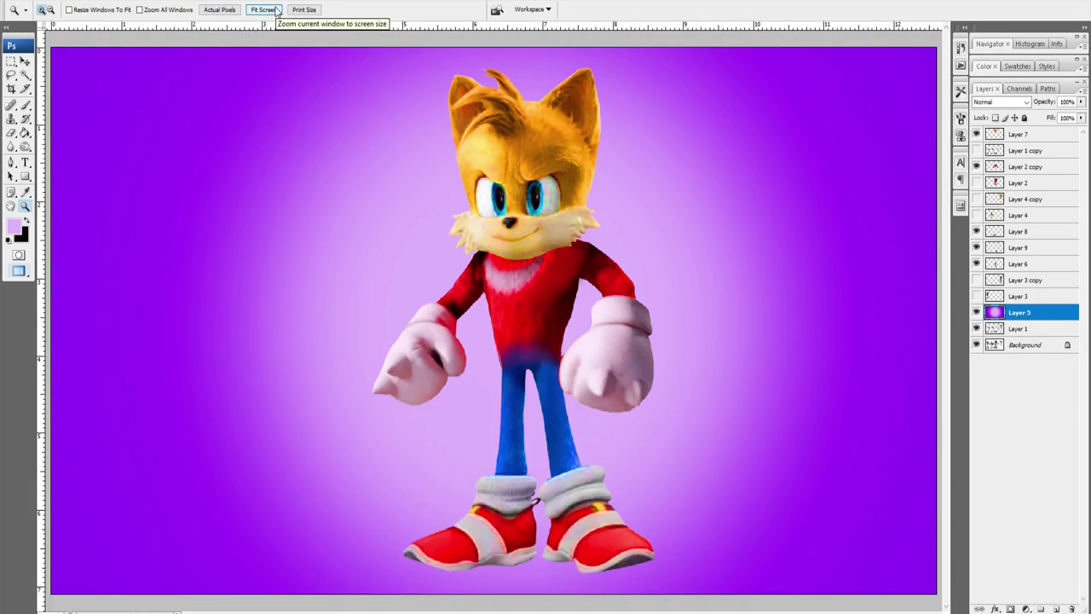
Scale the fused character's five layers together to 149.7% so the lower legs and shoes extend below the canvas.
key(v)
key(ctrl+minus)
click(1019, 130)
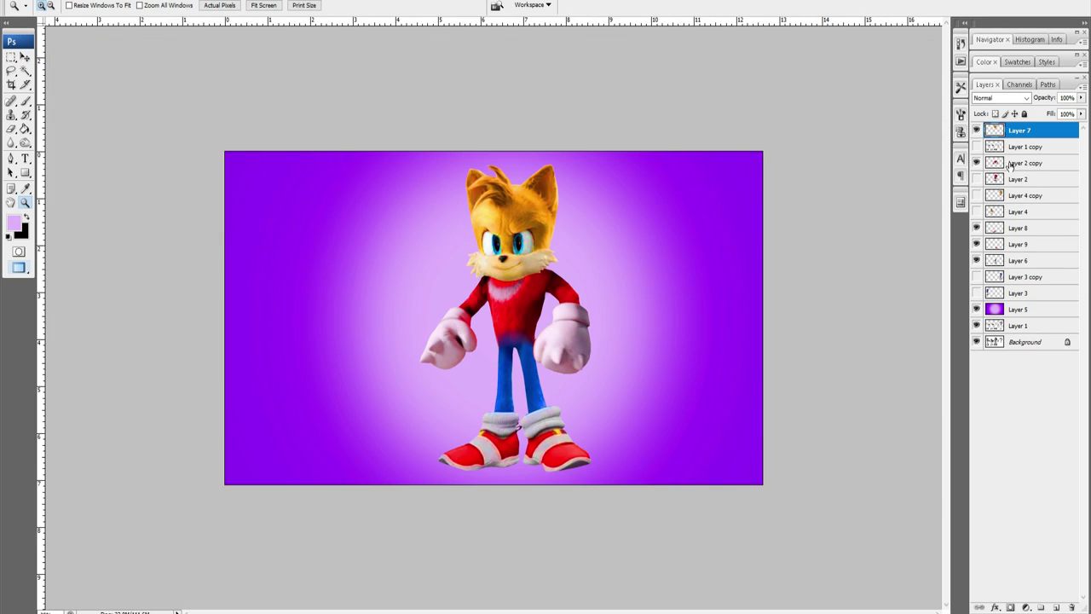
ctrl+click(1025, 162)
ctrl+click(1019, 228)
ctrl+click(1019, 244)
ctrl+click(1019, 260)
key(ctrl+t)
drag(418, 470, 346, 604)
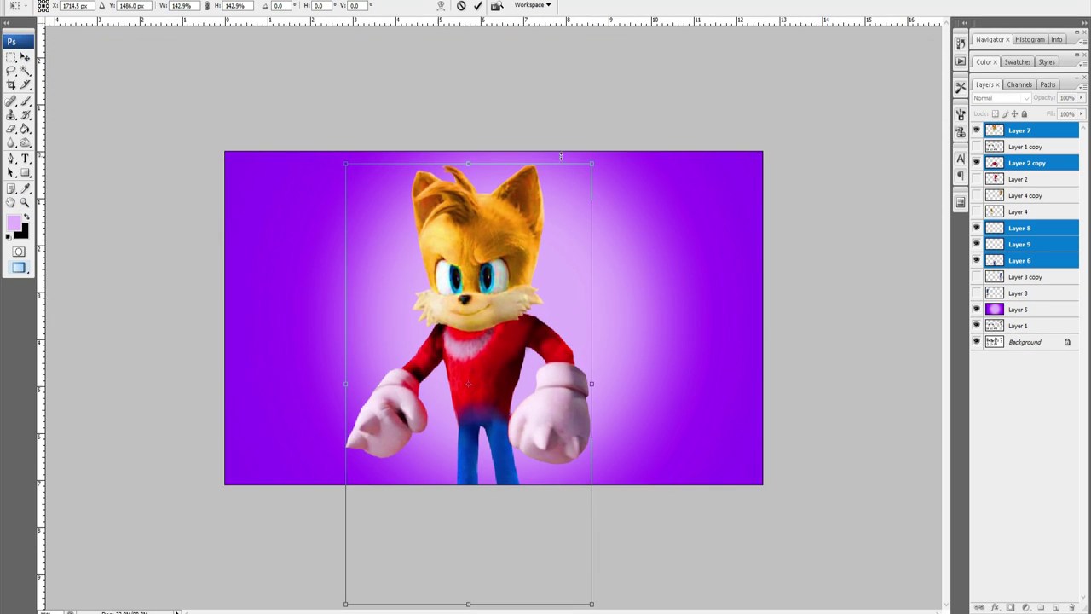
drag(578, 591, 637, 602)
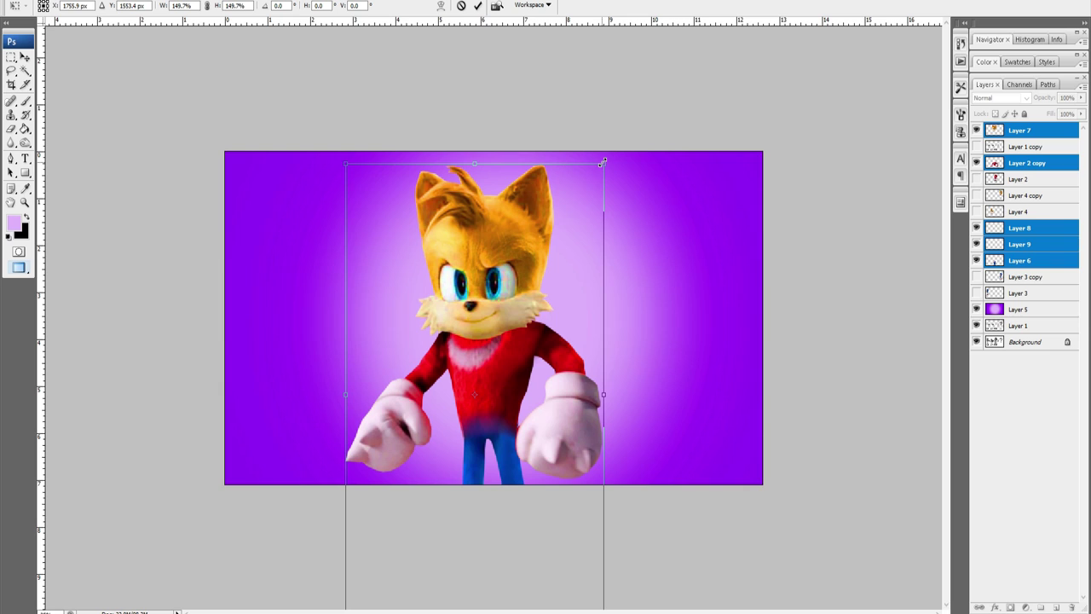
Nudge the enlarged character to the right so it is centred over the glow.
key(Right)
key(Right)
key(Right)
key(Right)
key(Right)
key(Right)
key(Right)
key(Right)
key(Right)
key(Right)
key(Right)
key(Right)
key(Right)
key(Right)
key(Right)
key(Right)
key(Right)
key(Right)
key(Right)
key(Right)
key(Return)
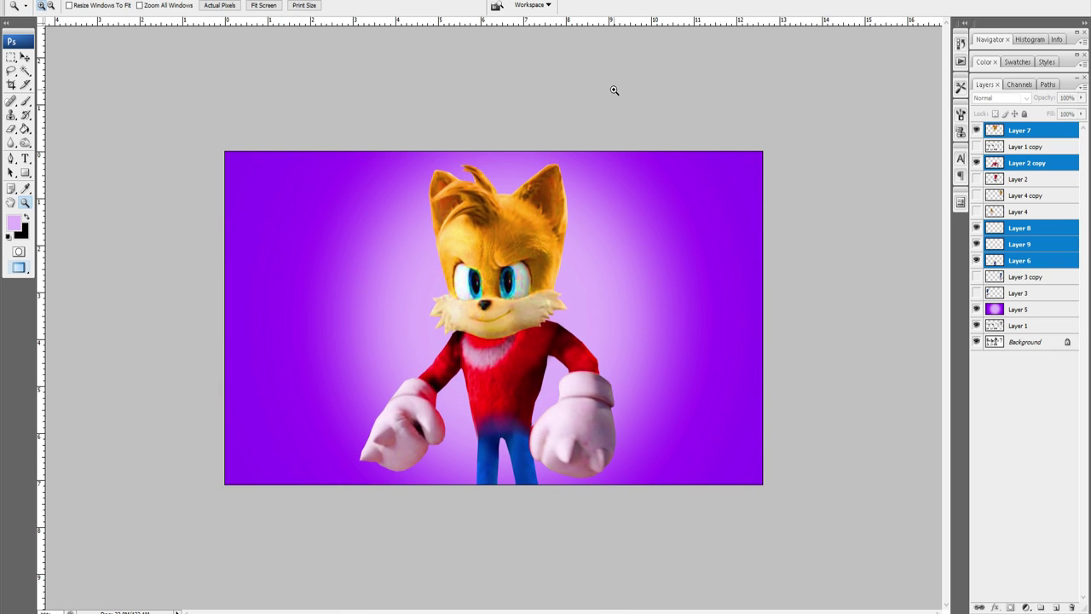
Examine the enlarged character's face, torso and gloves up close, and view the whole composition.
key(v)
key(z)
click(265, 6)
drag(226, 53, 766, 373)
key(h)
drag(865, 549, 862, 477)
scroll(861, 477, down, 6)
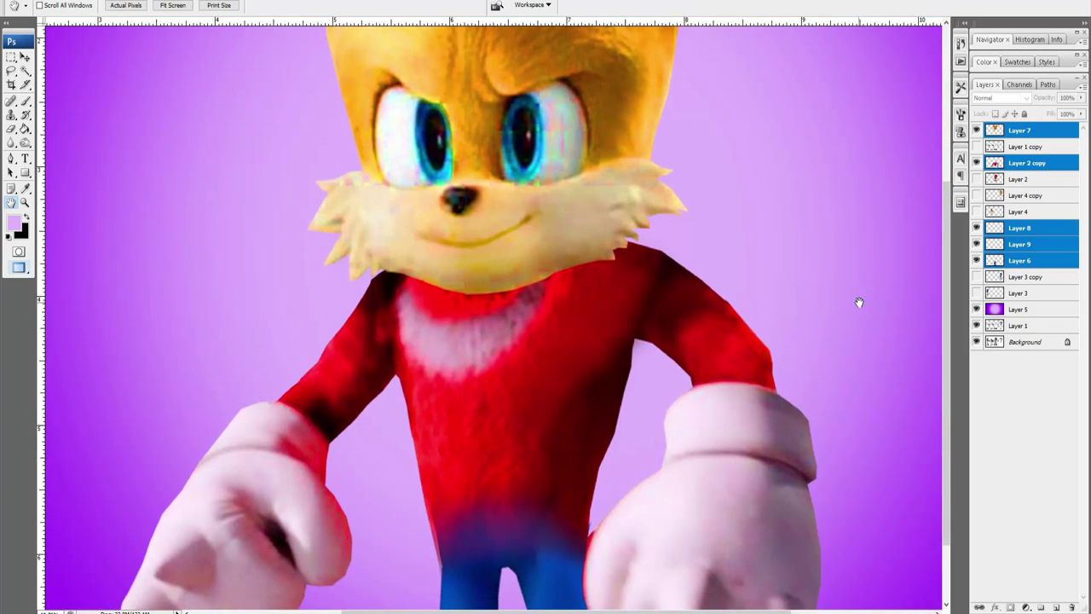
key(ctrl+minus)
key(ctrl+minus)
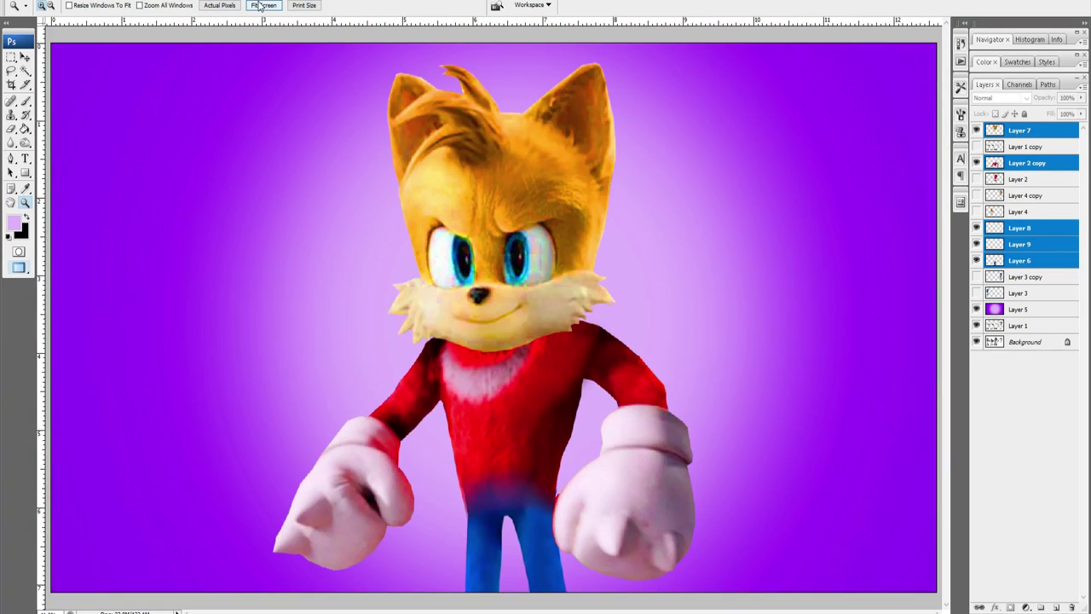